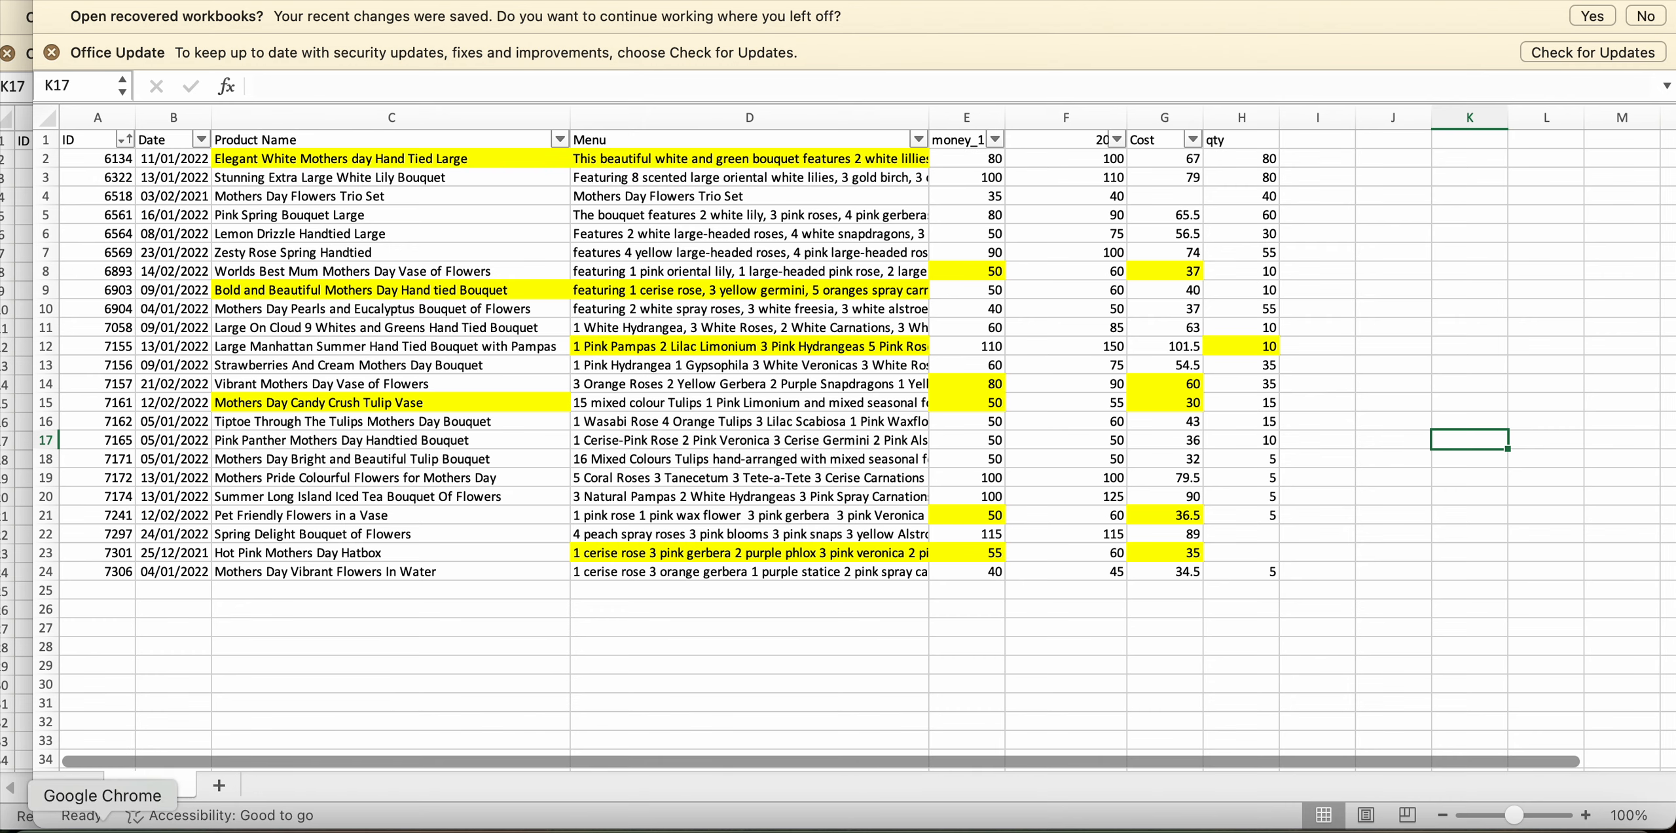
Switch to Google Chrome, open the florist system's settings, enter the security code and select the admin user
click(14, 795)
scroll(69, 672, down, 1)
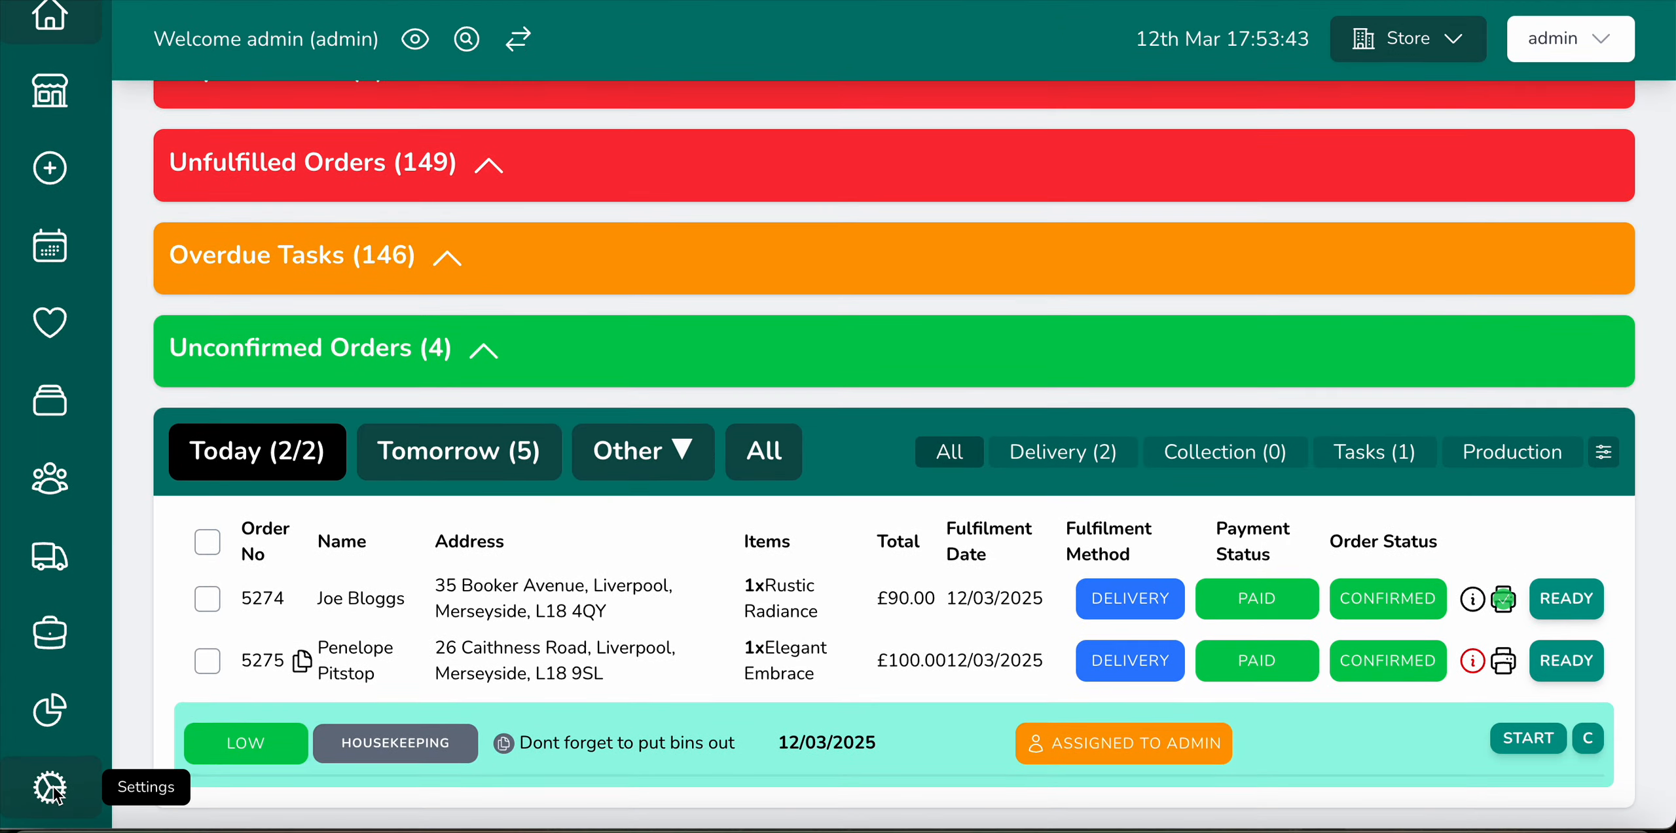
click(55, 791)
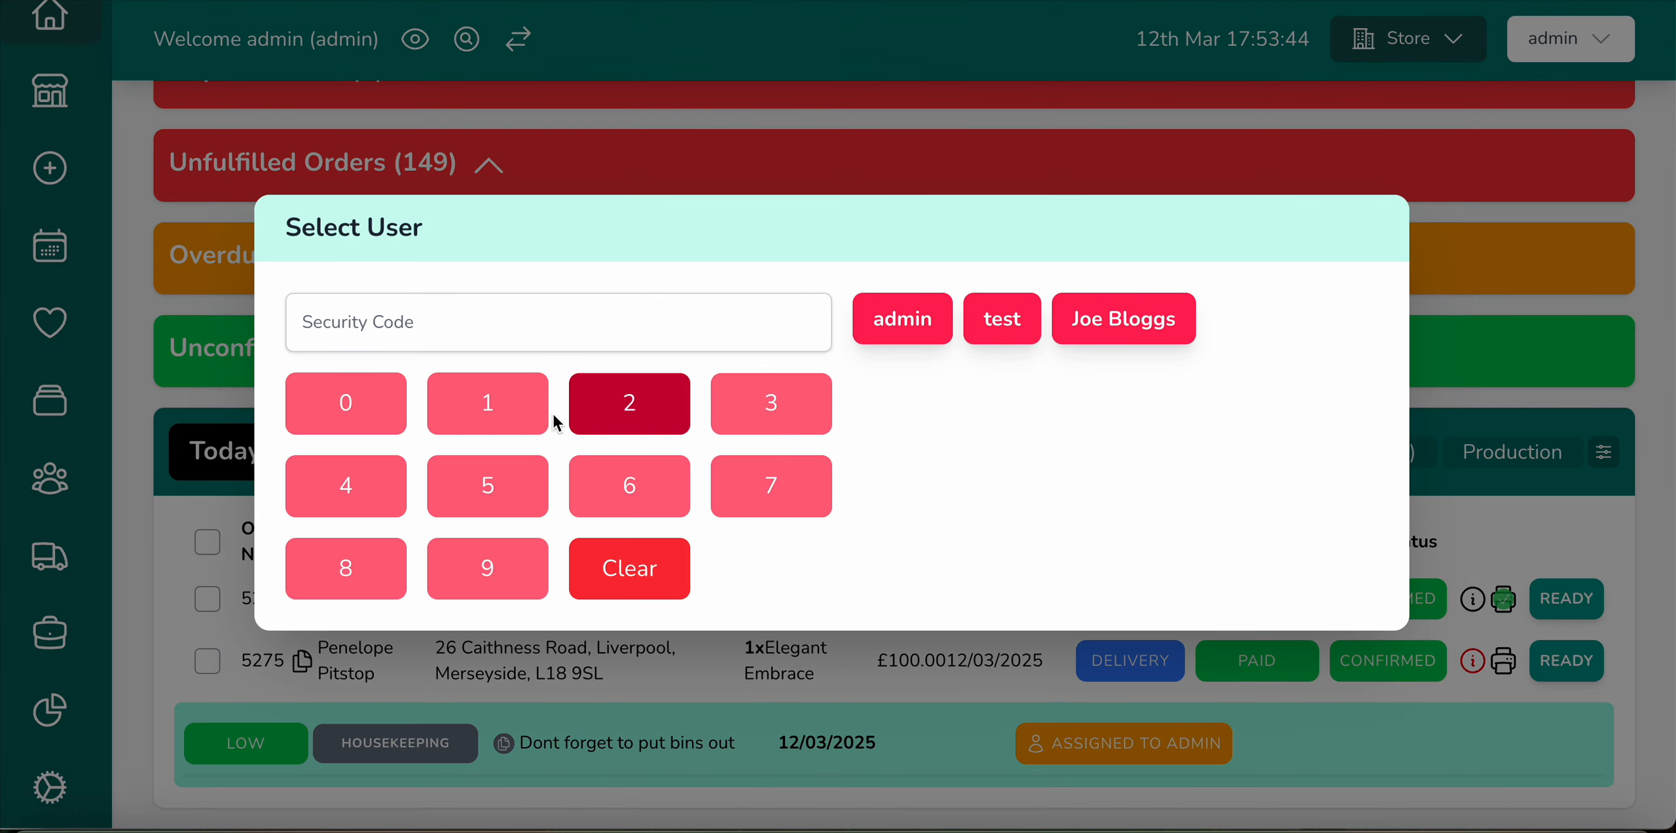
click(524, 407)
click(752, 422)
click(476, 501)
click(393, 491)
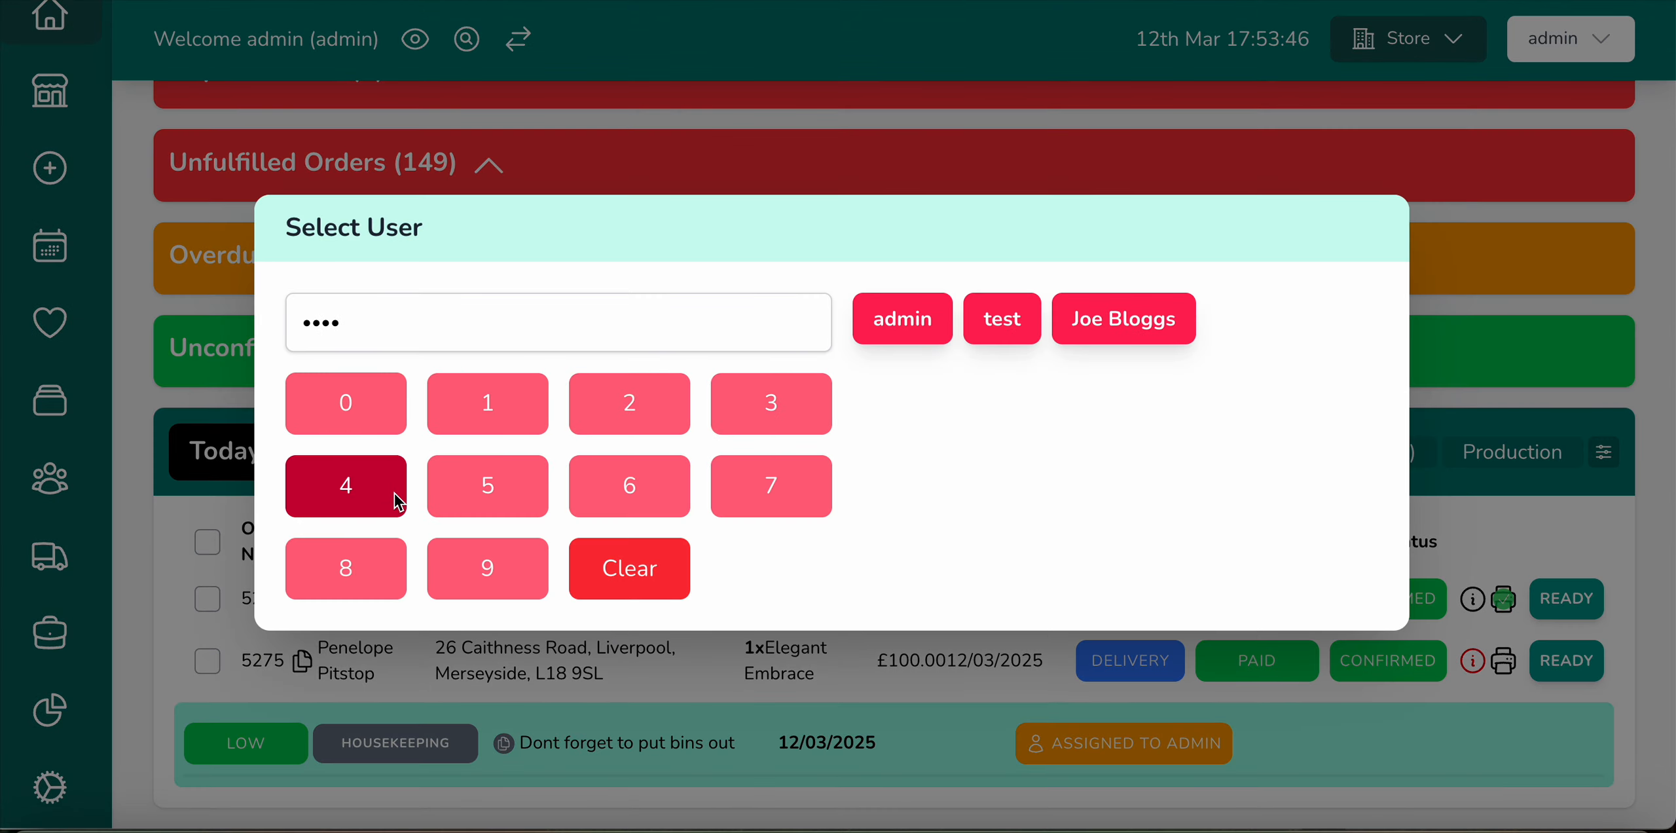
click(901, 327)
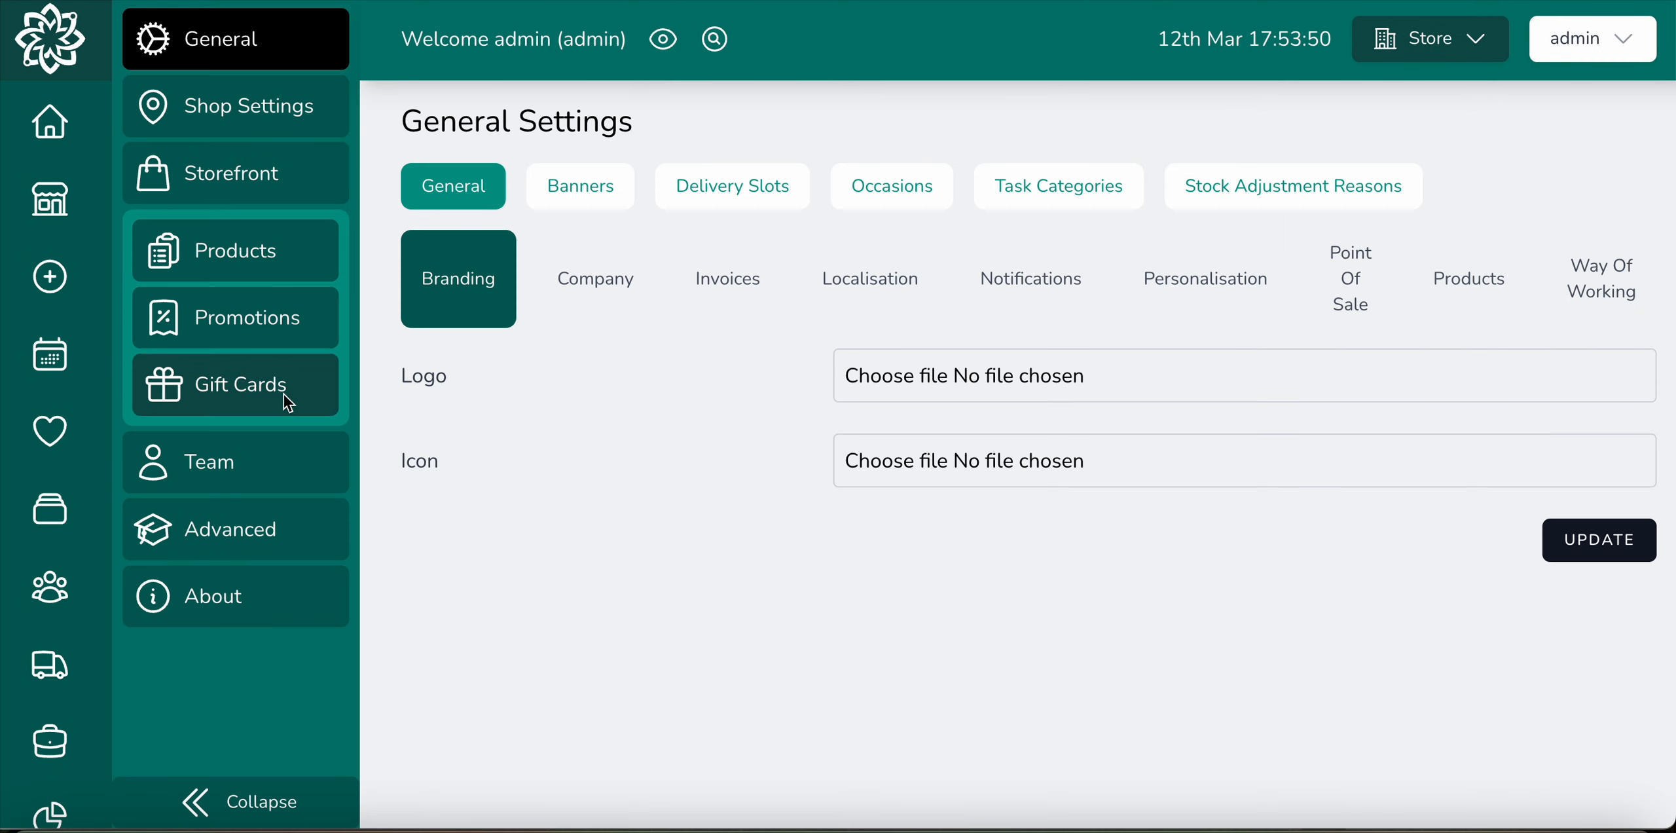
Open the import option for storefront products and download the products CSV, closing the Numbers preview
click(257, 257)
click(1590, 123)
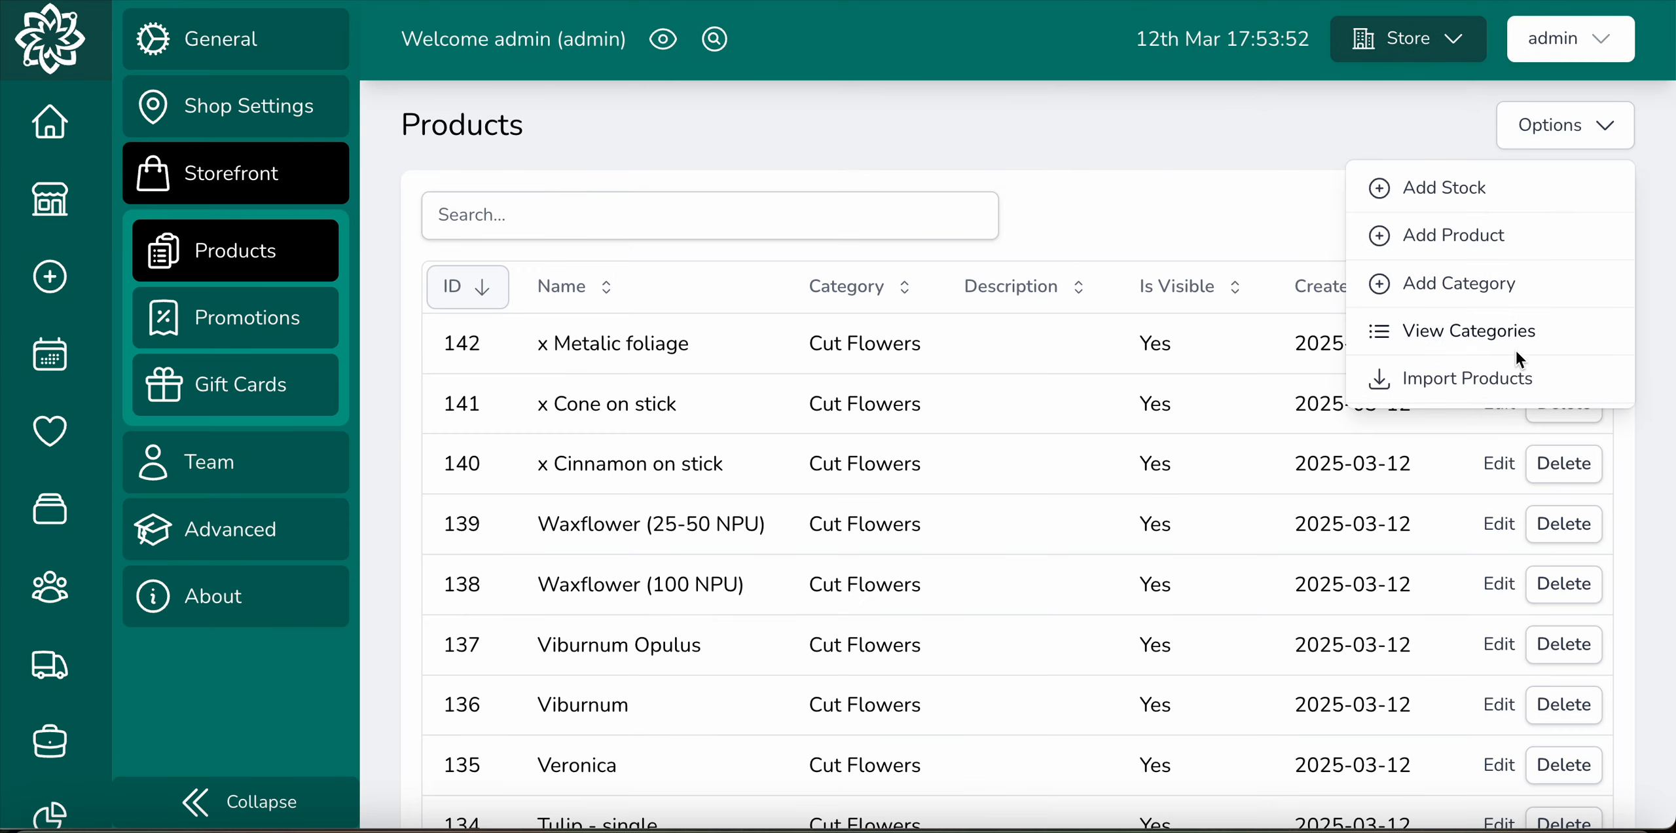
click(1498, 373)
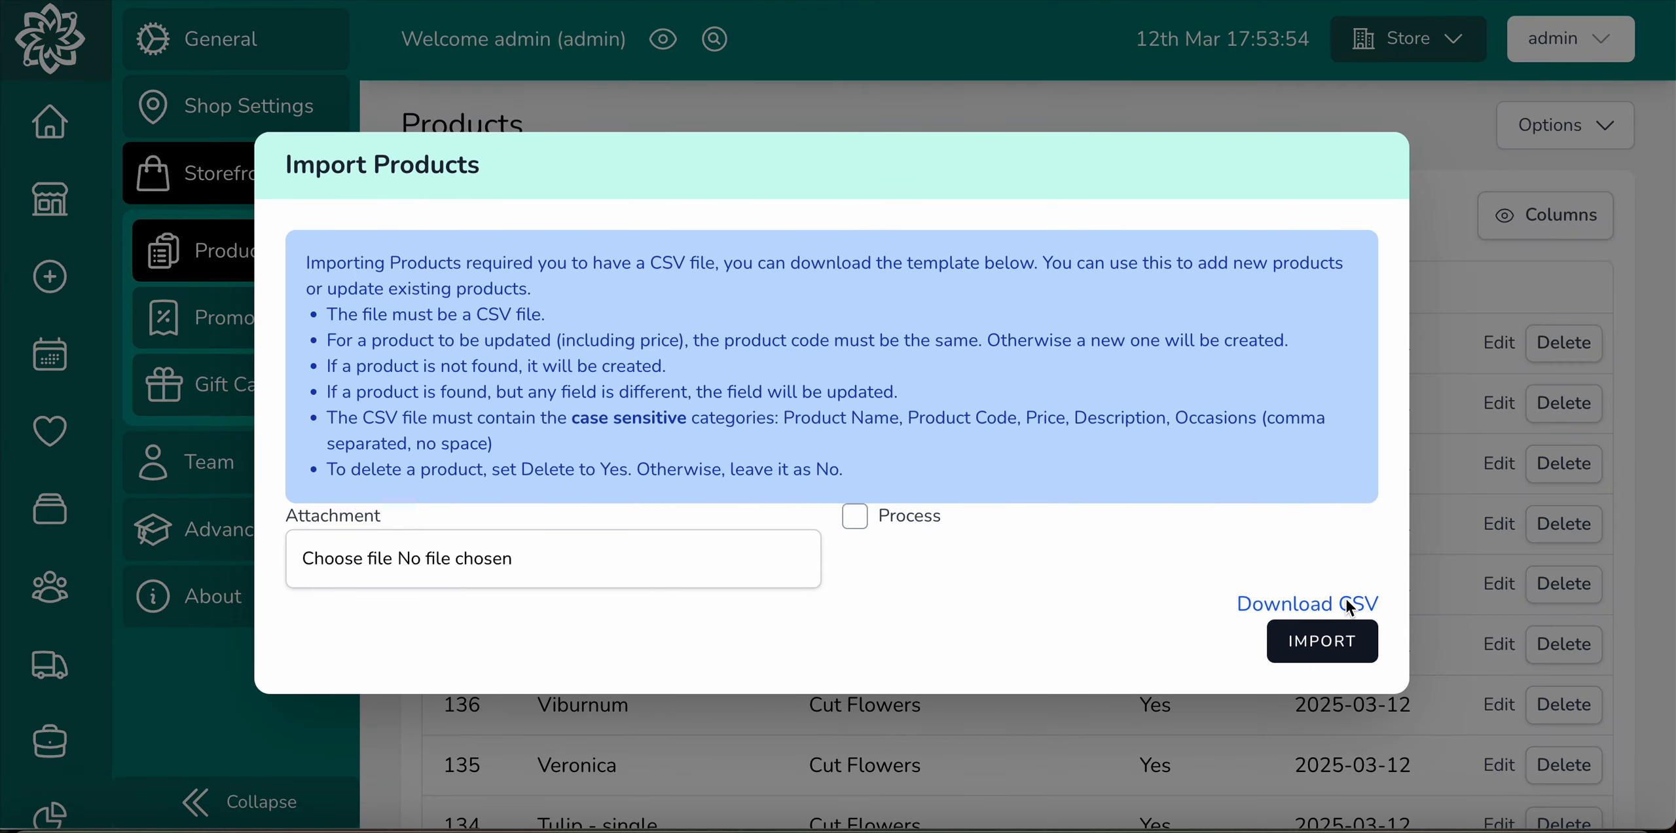
click(1345, 598)
click(1140, 4)
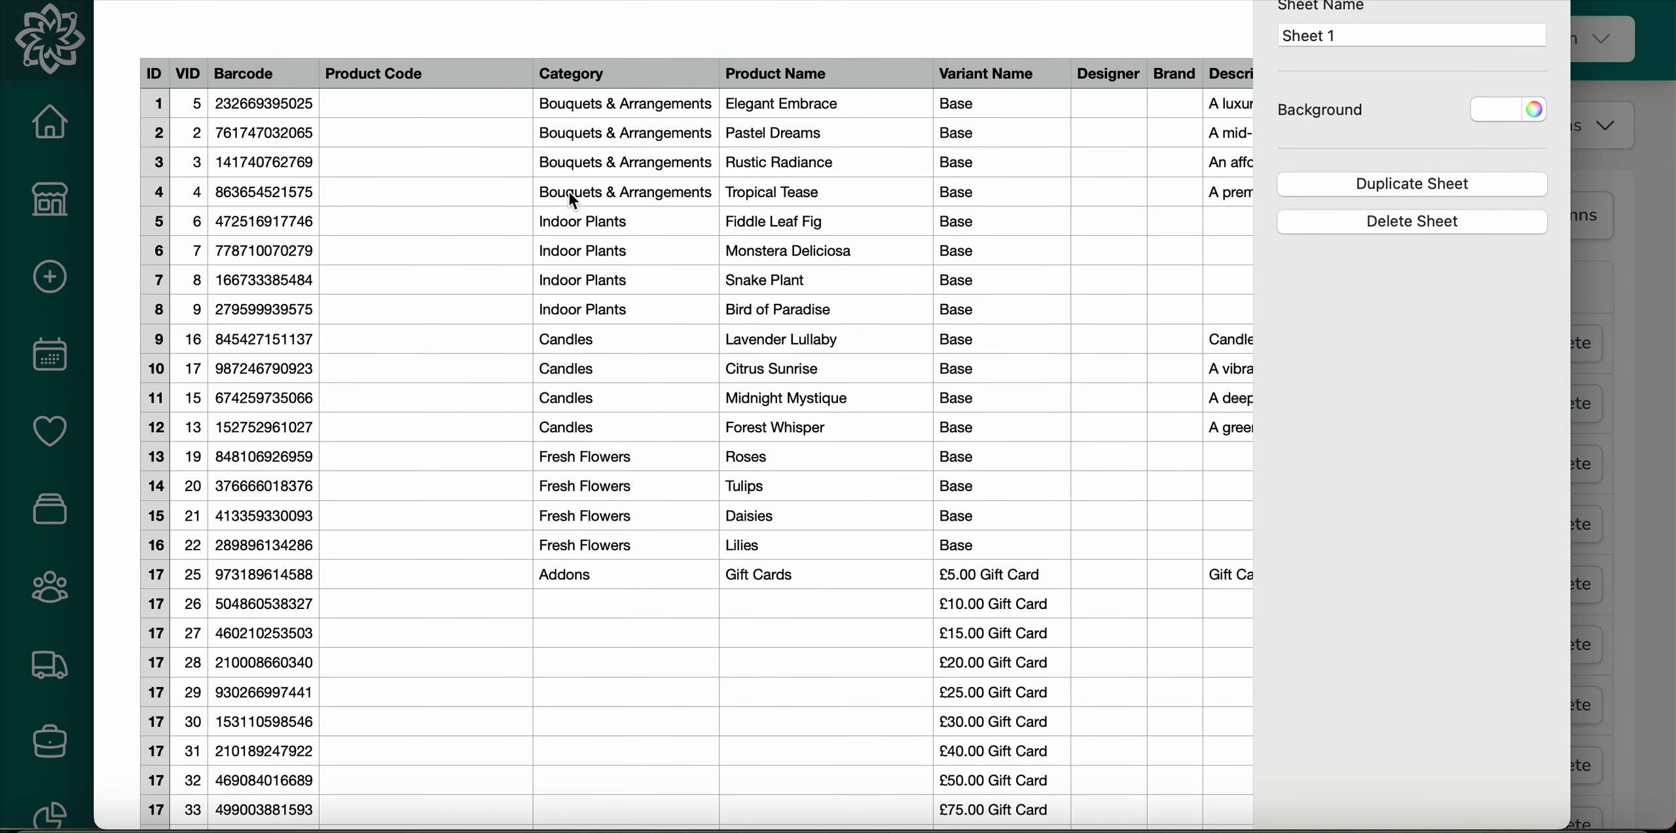
key(super+q)
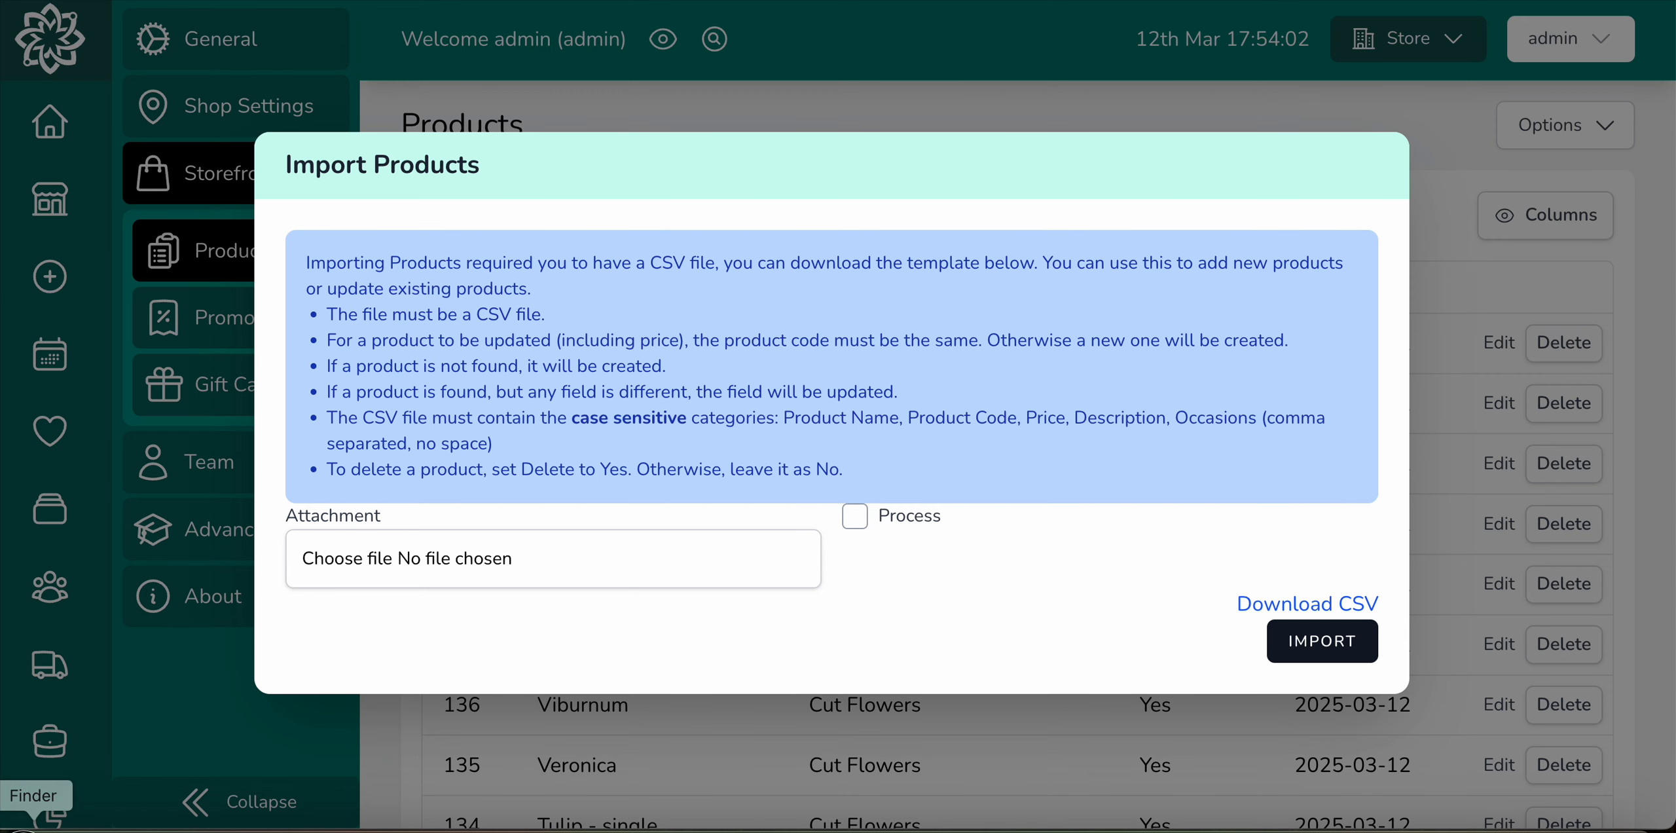
Open the downloaded products (95).csv from the Downloads folder in Microsoft Excel
click(340, 558)
scroll(640, 276, up, 5)
scroll(641, 276, up, 4)
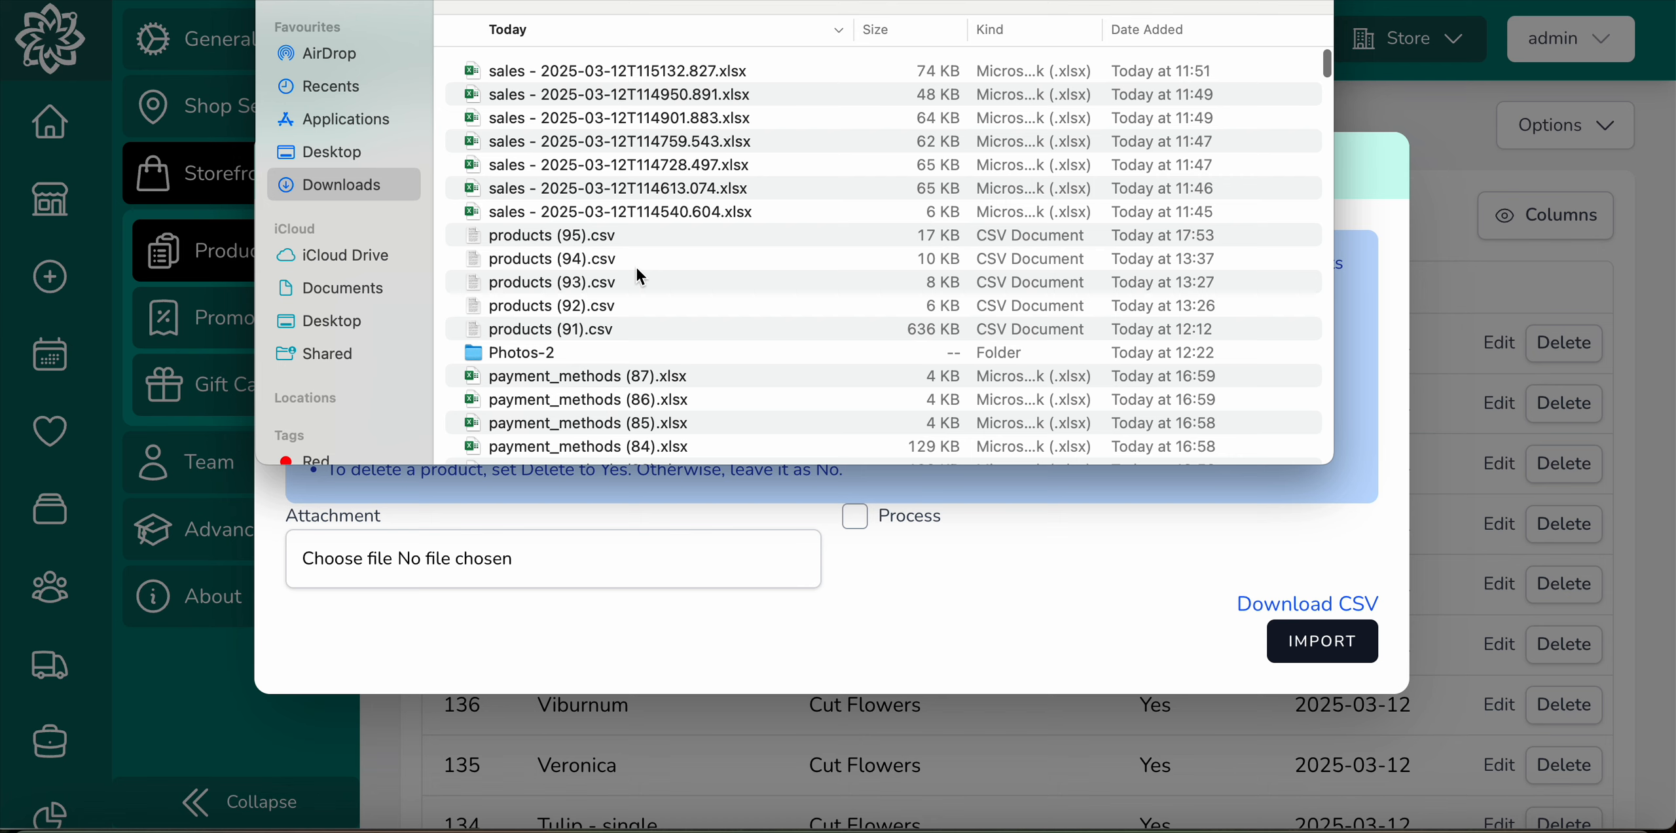
right_click(584, 236)
mouse_move(720, 271)
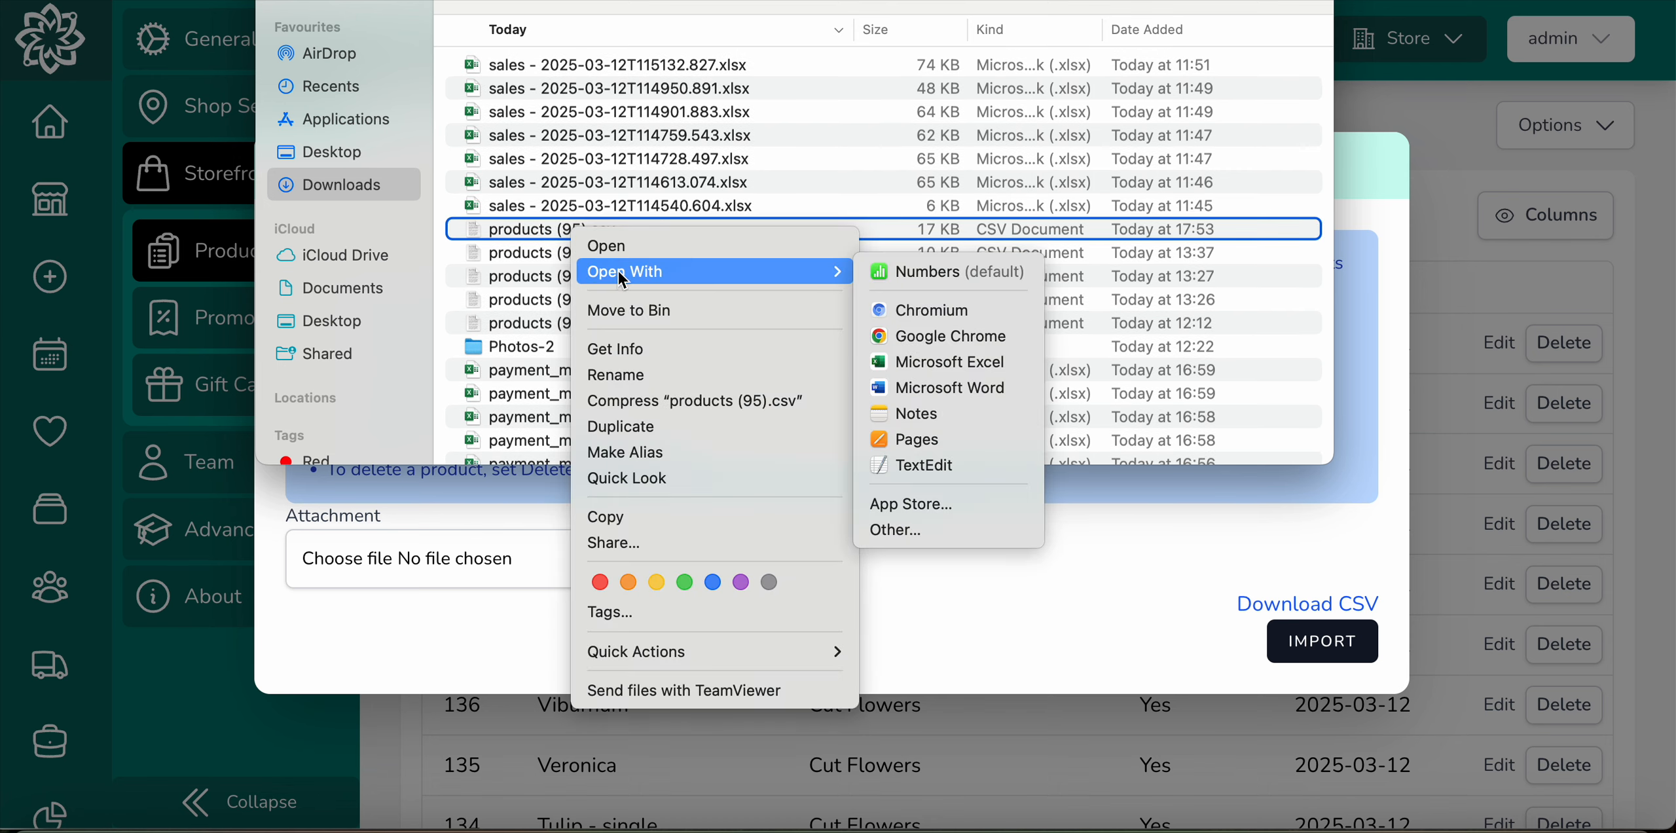
click(991, 362)
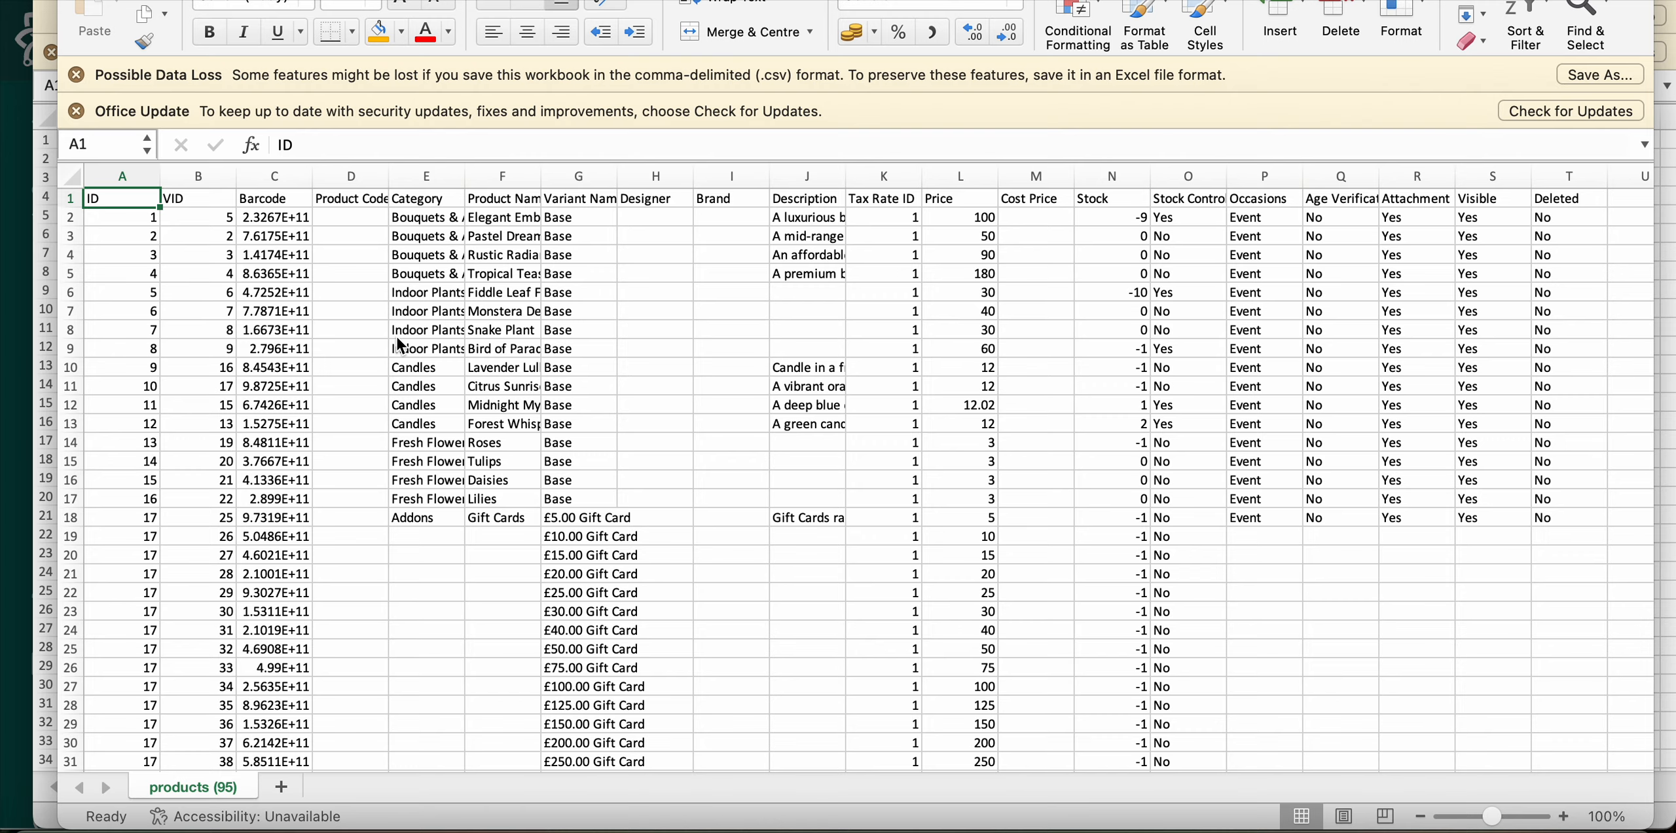
Delete all product rows from row 3 down to the end of the list, keeping the header and first product
drag(76, 226, 173, 698)
scroll(173, 697, up, 20)
scroll(173, 697, up, 10)
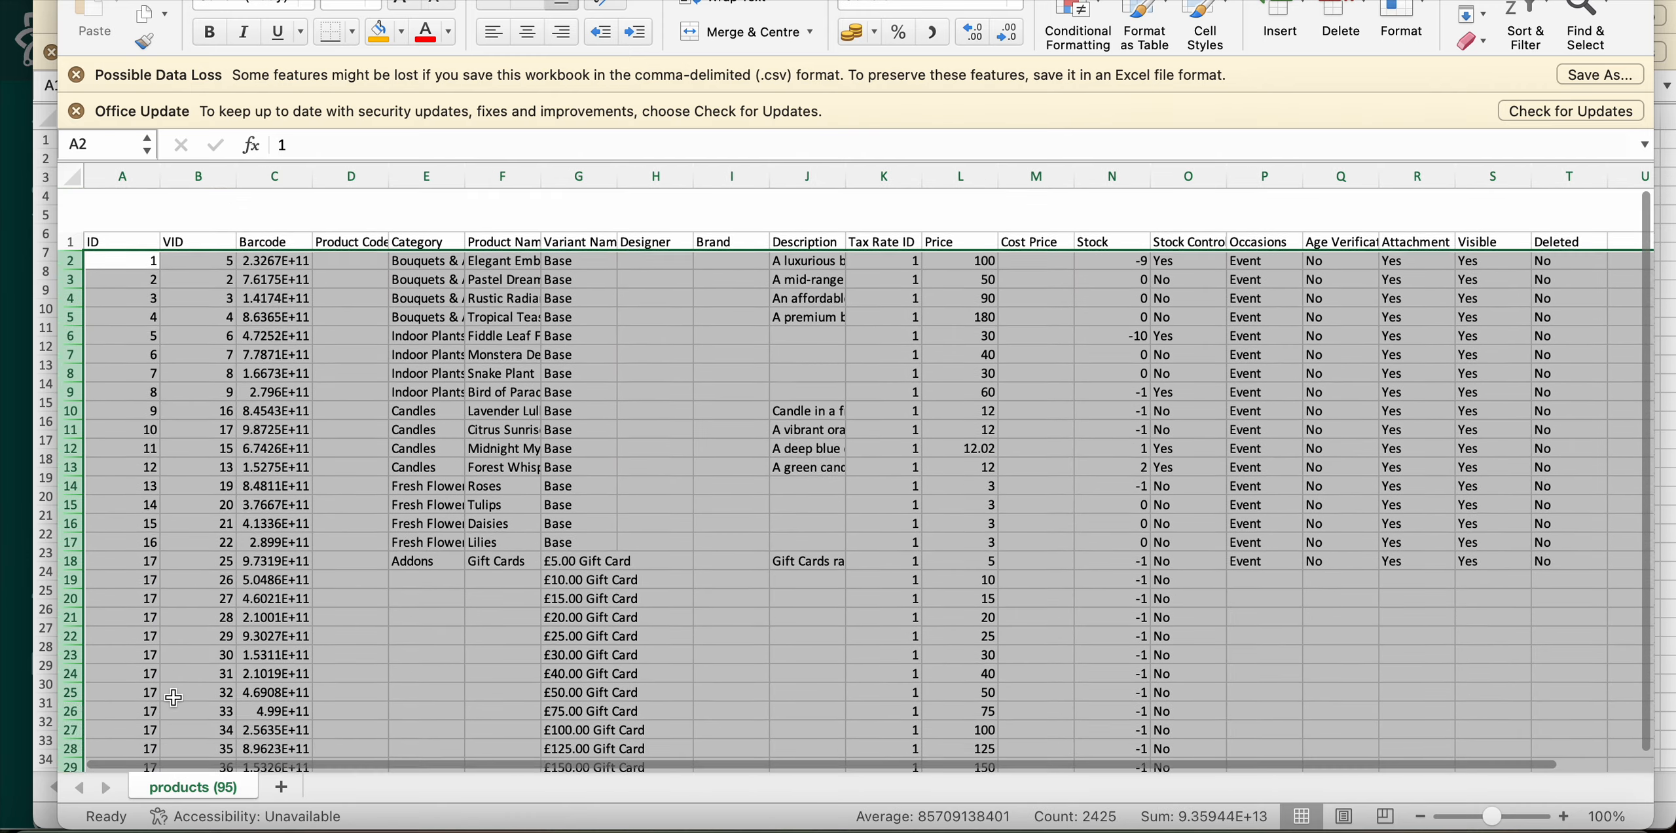
drag(76, 241, 125, 736)
right_click(188, 712)
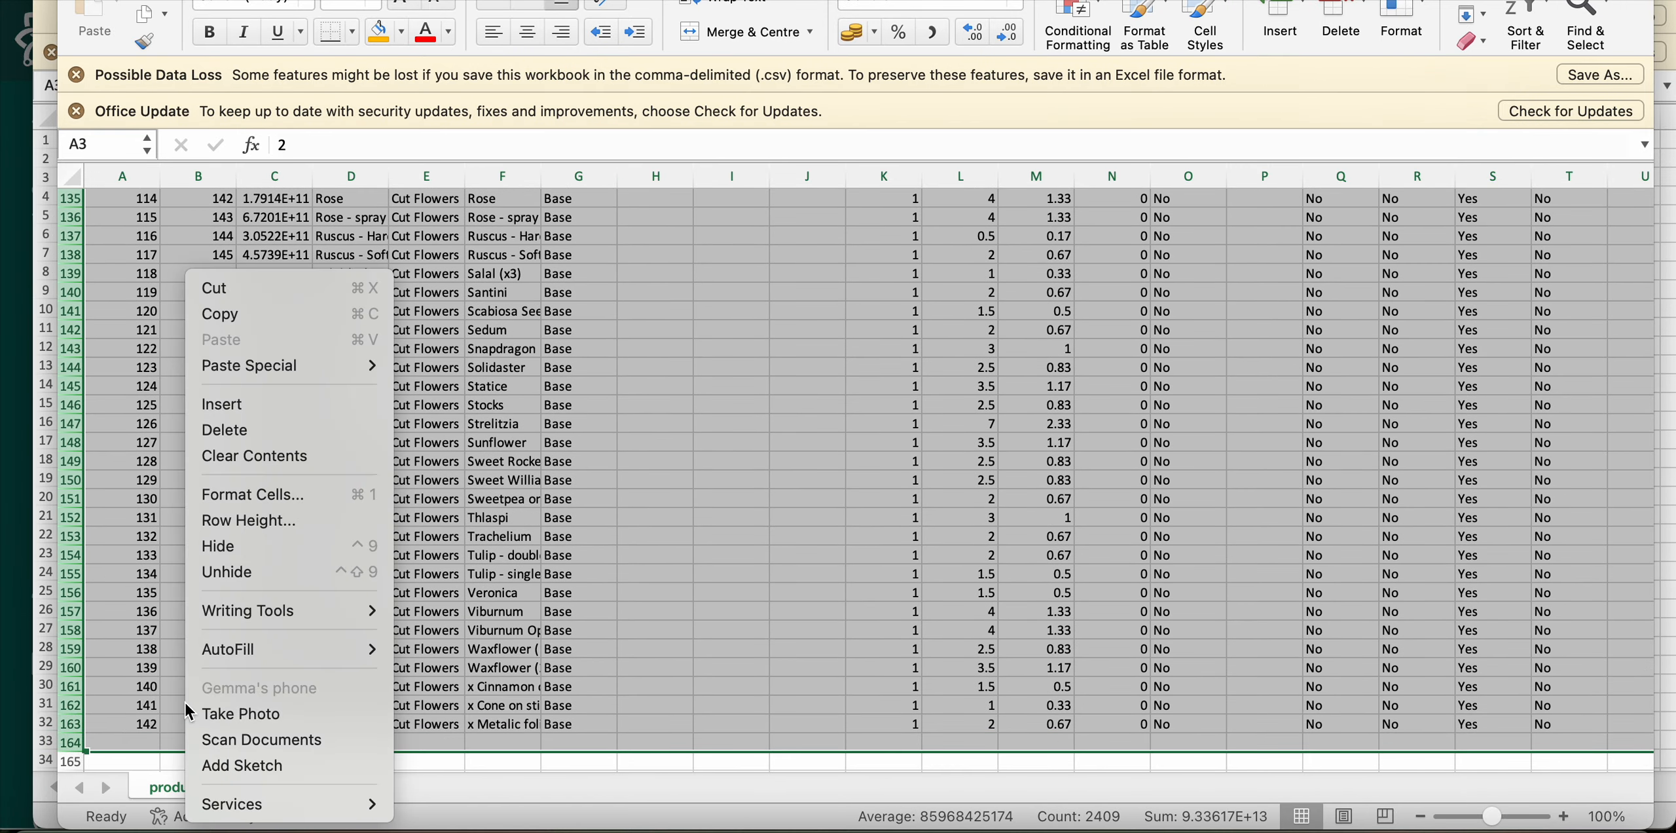
click(269, 429)
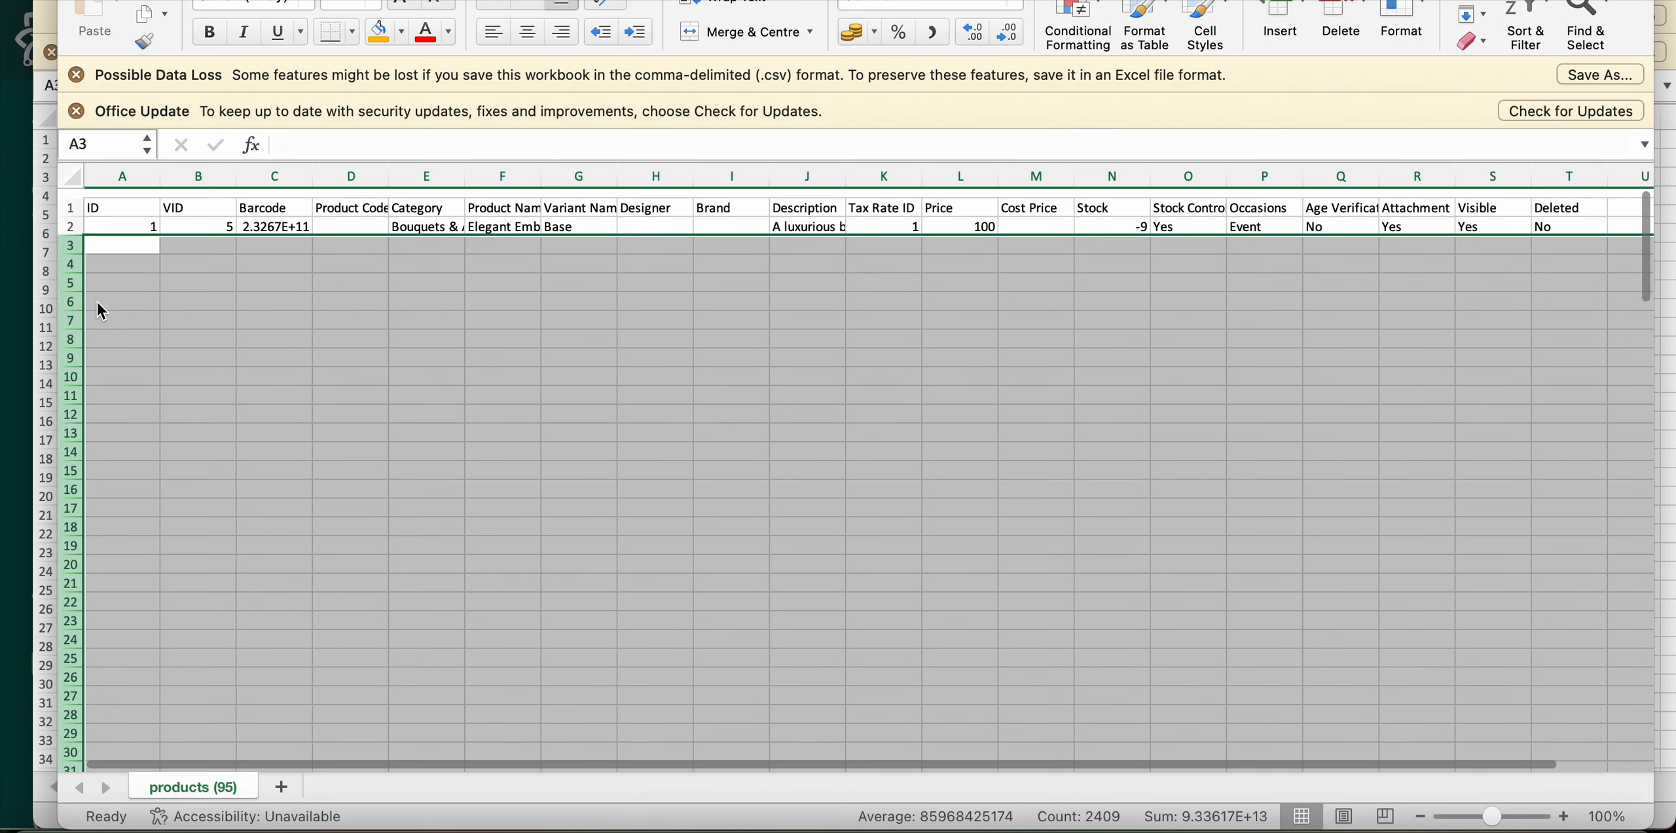
Fill the sample product row 2 with orange to mark it as a reference
click(70, 217)
click(383, 43)
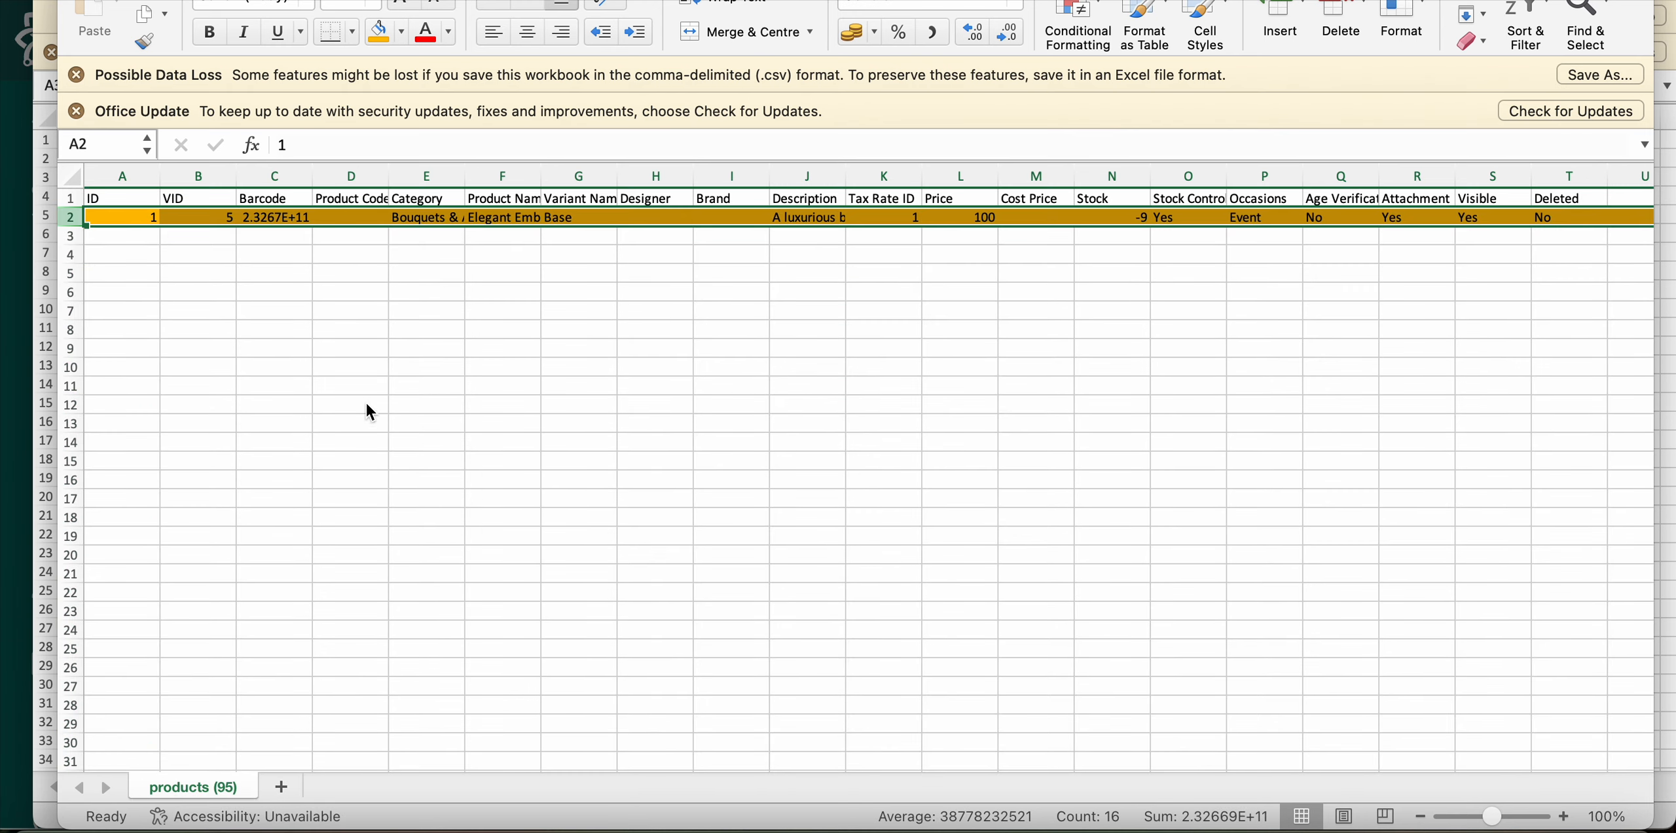
click(367, 403)
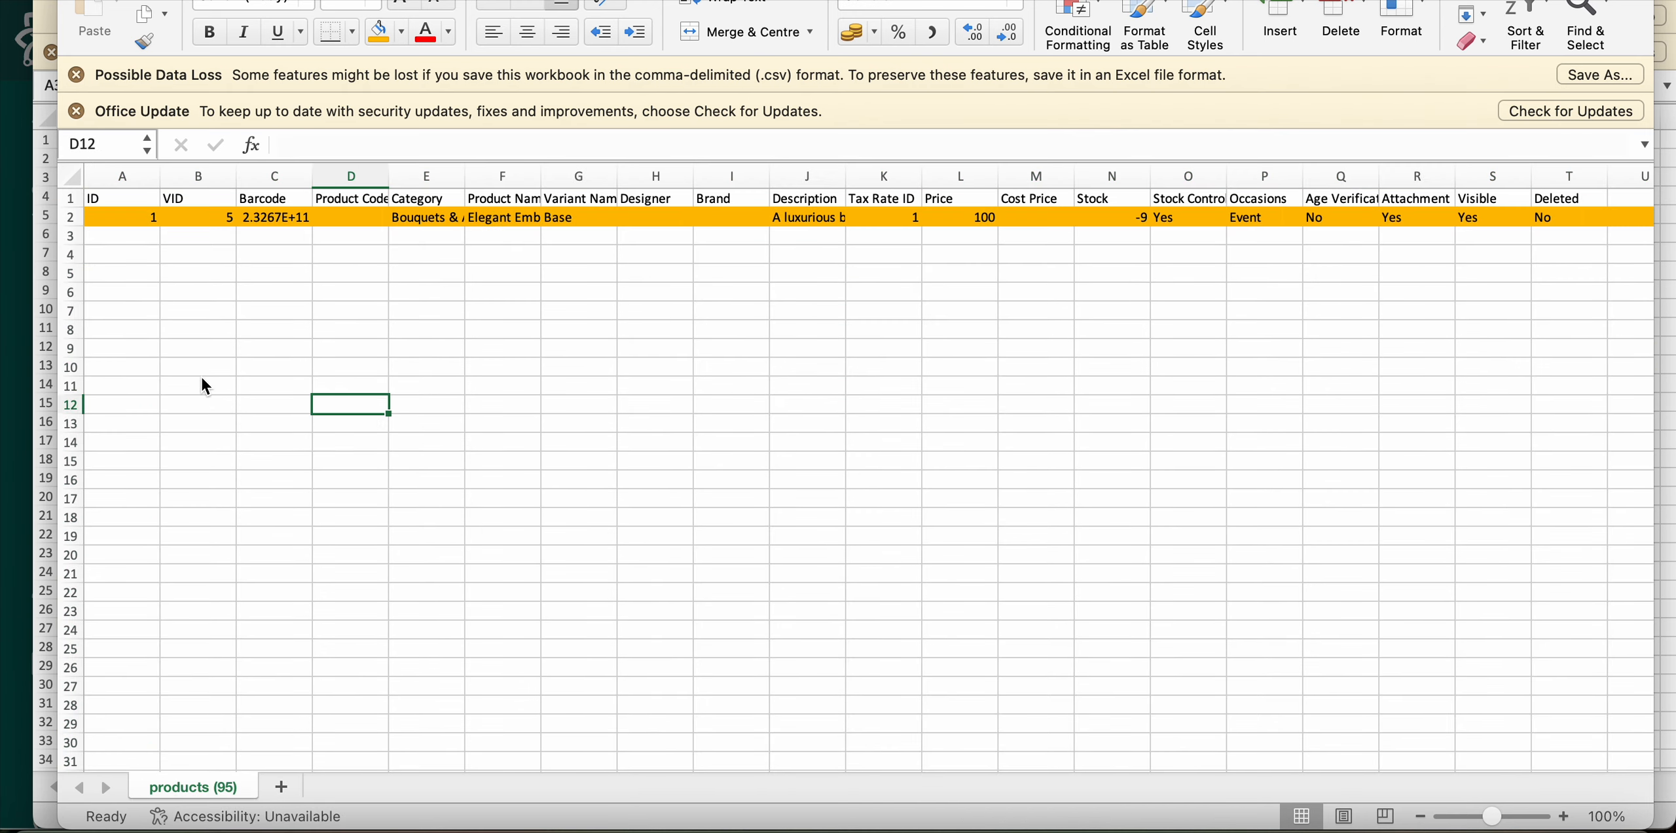
Review the template columns from ID to Product Name by moving along the empty row 3
click(122, 238)
key(Right)
key(Right)
key(Right)
key(Right)
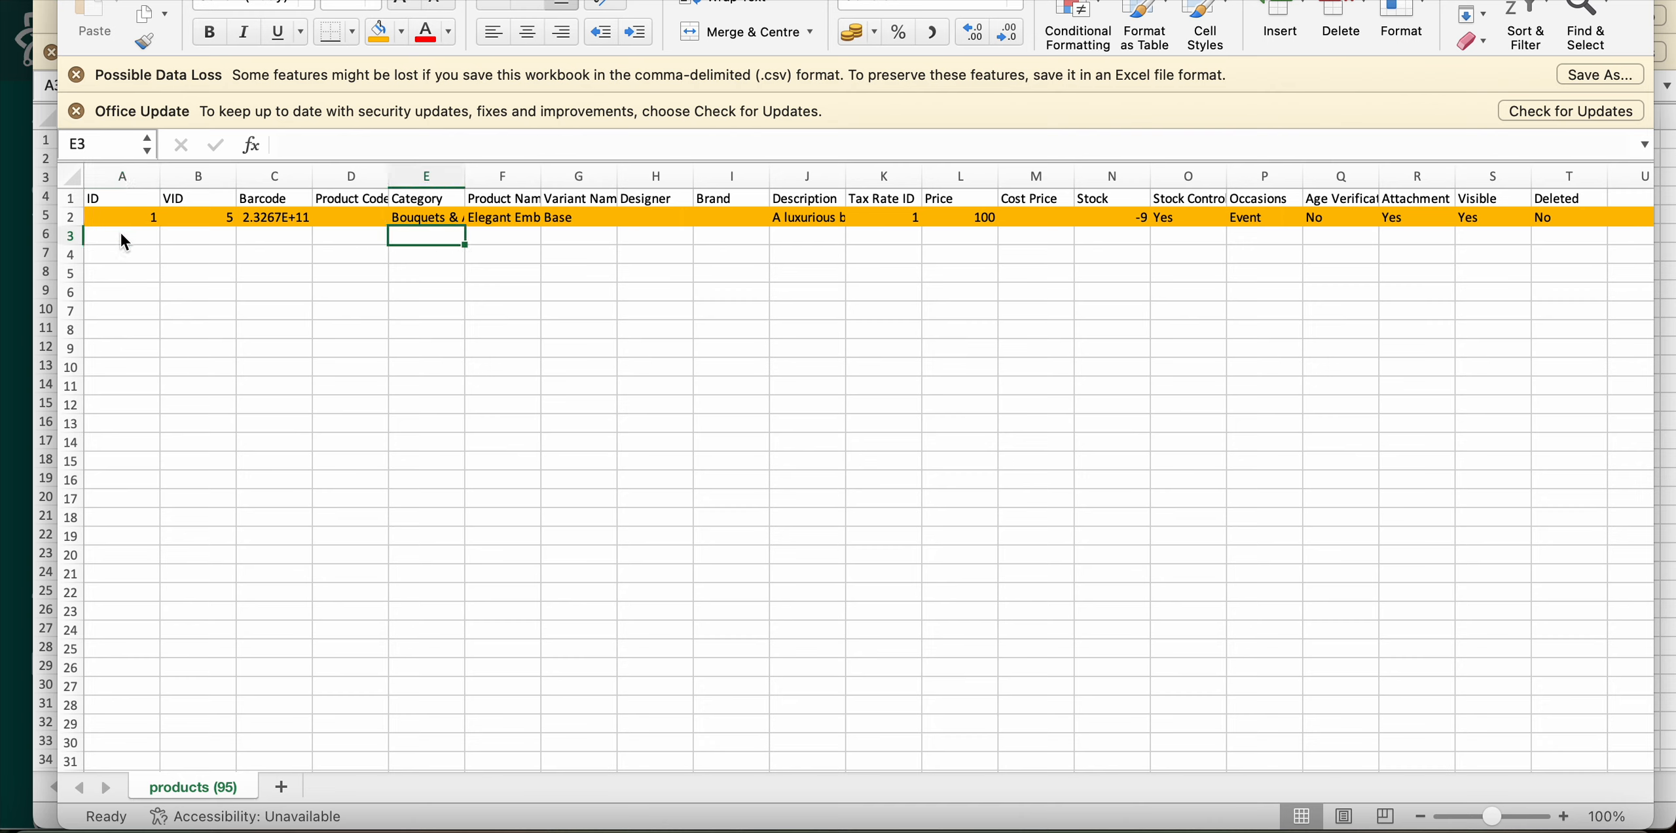
key(Left)
key(Left)
key(Left)
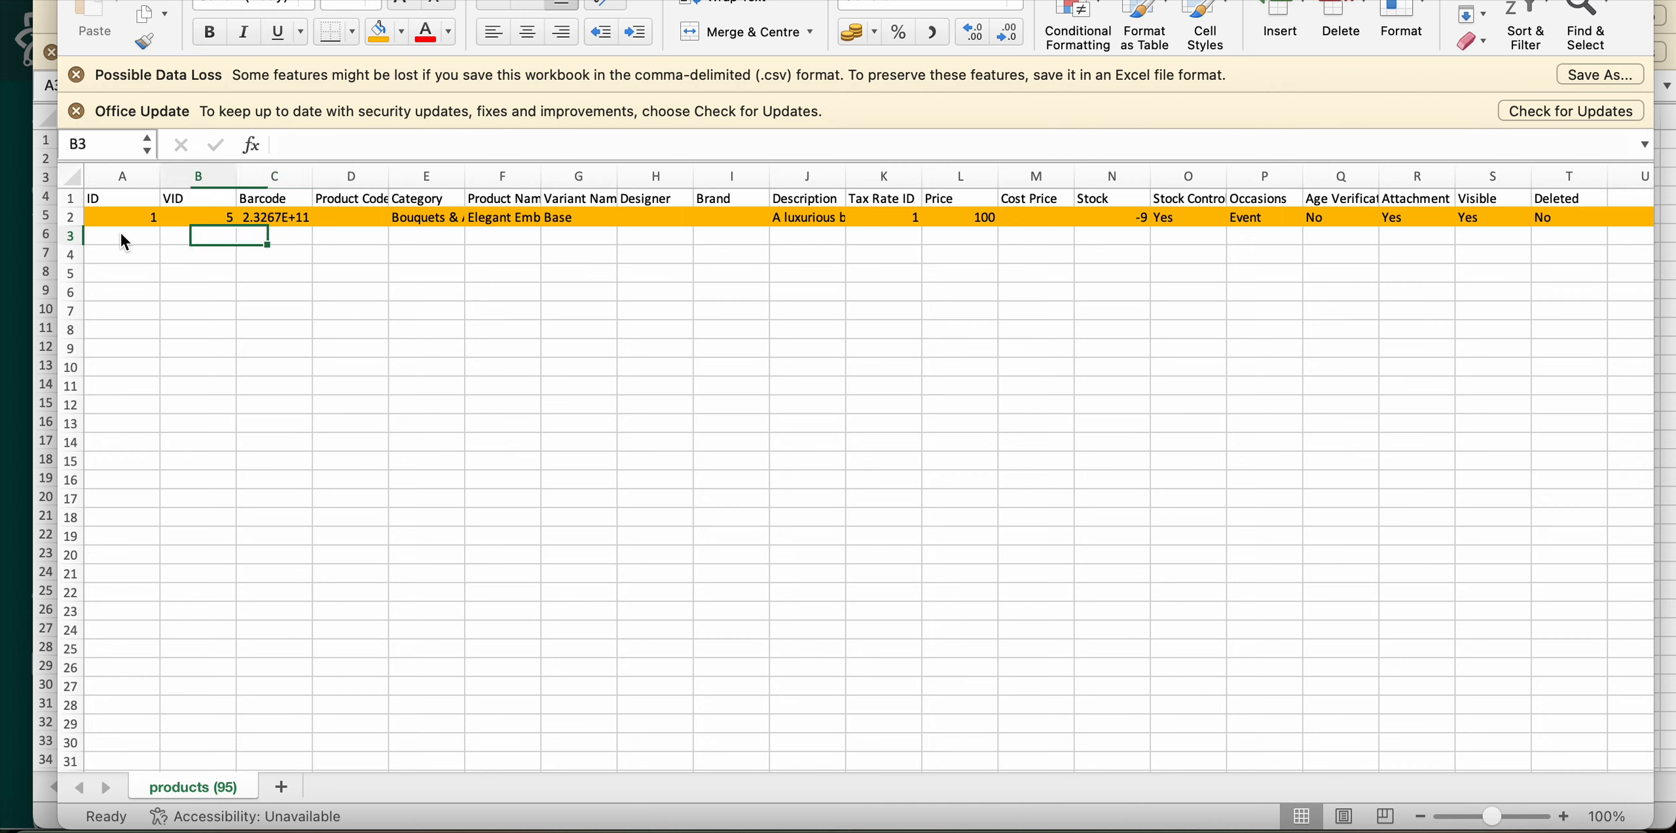
key(Right)
key(Right)
key(Right)
key(Right)
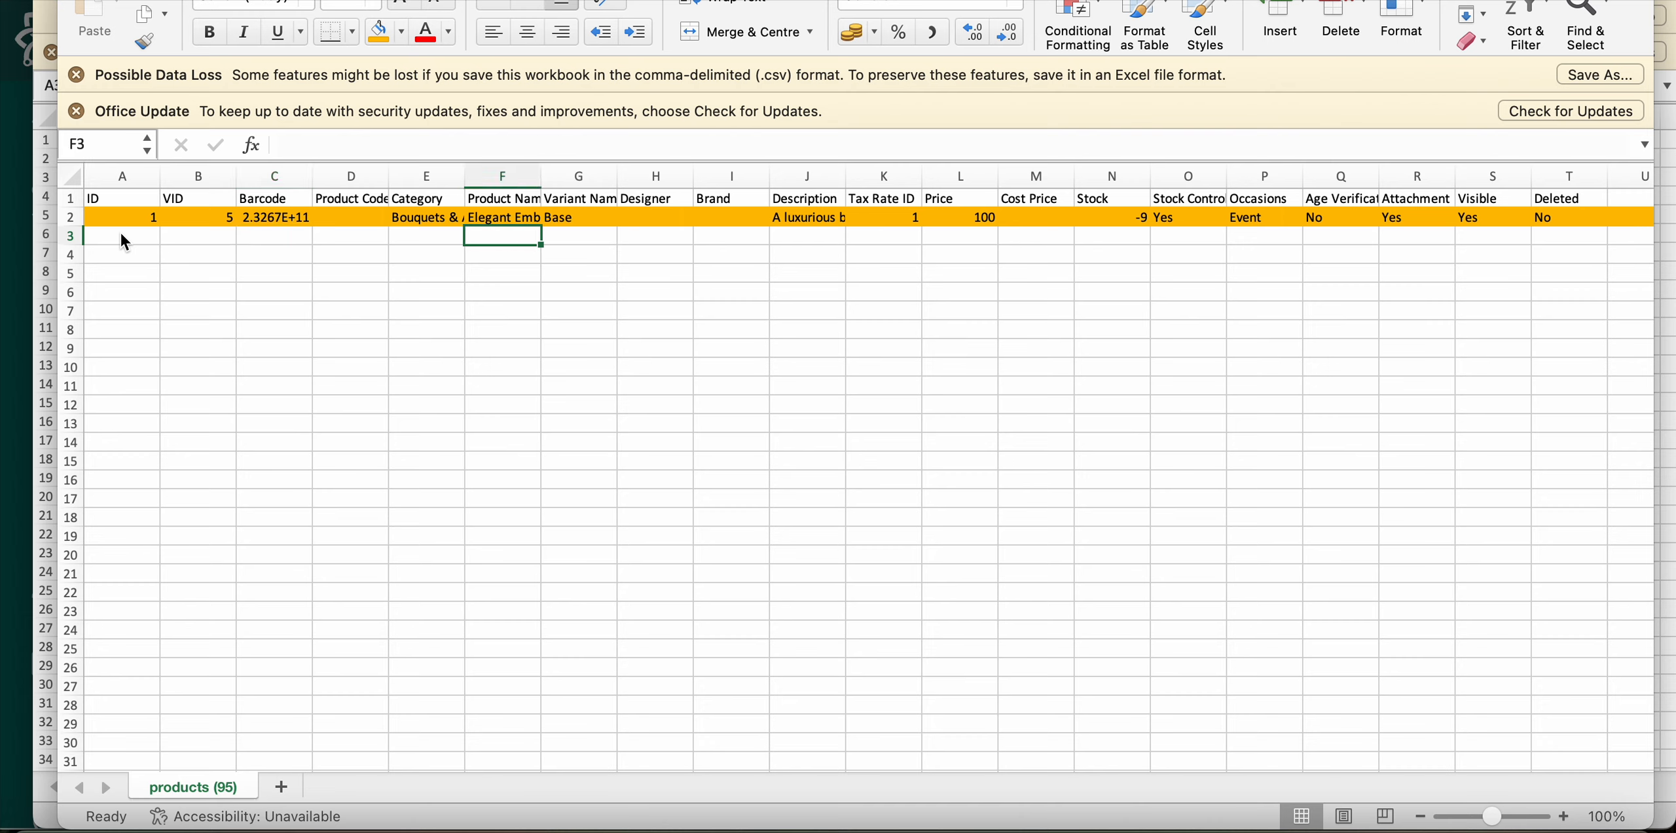
key(Left)
key(Left)
key(Left)
key(Left)
key(Left)
key(Right)
key(Right)
key(Right)
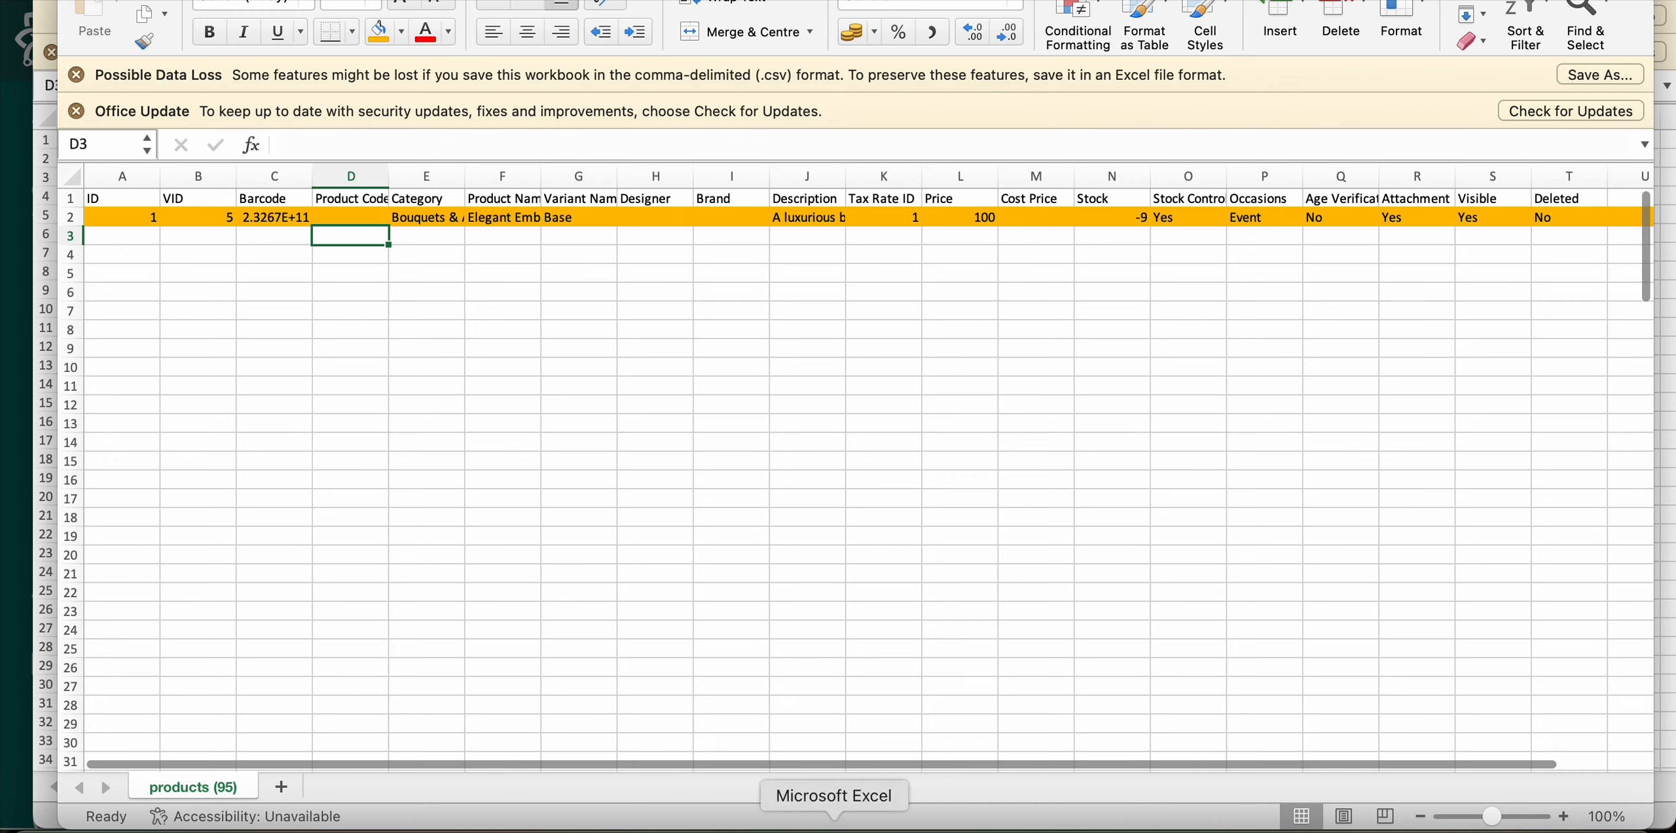
Switch to the workbook with the Web sheet and copy the product IDs in A2:A24
click(834, 830)
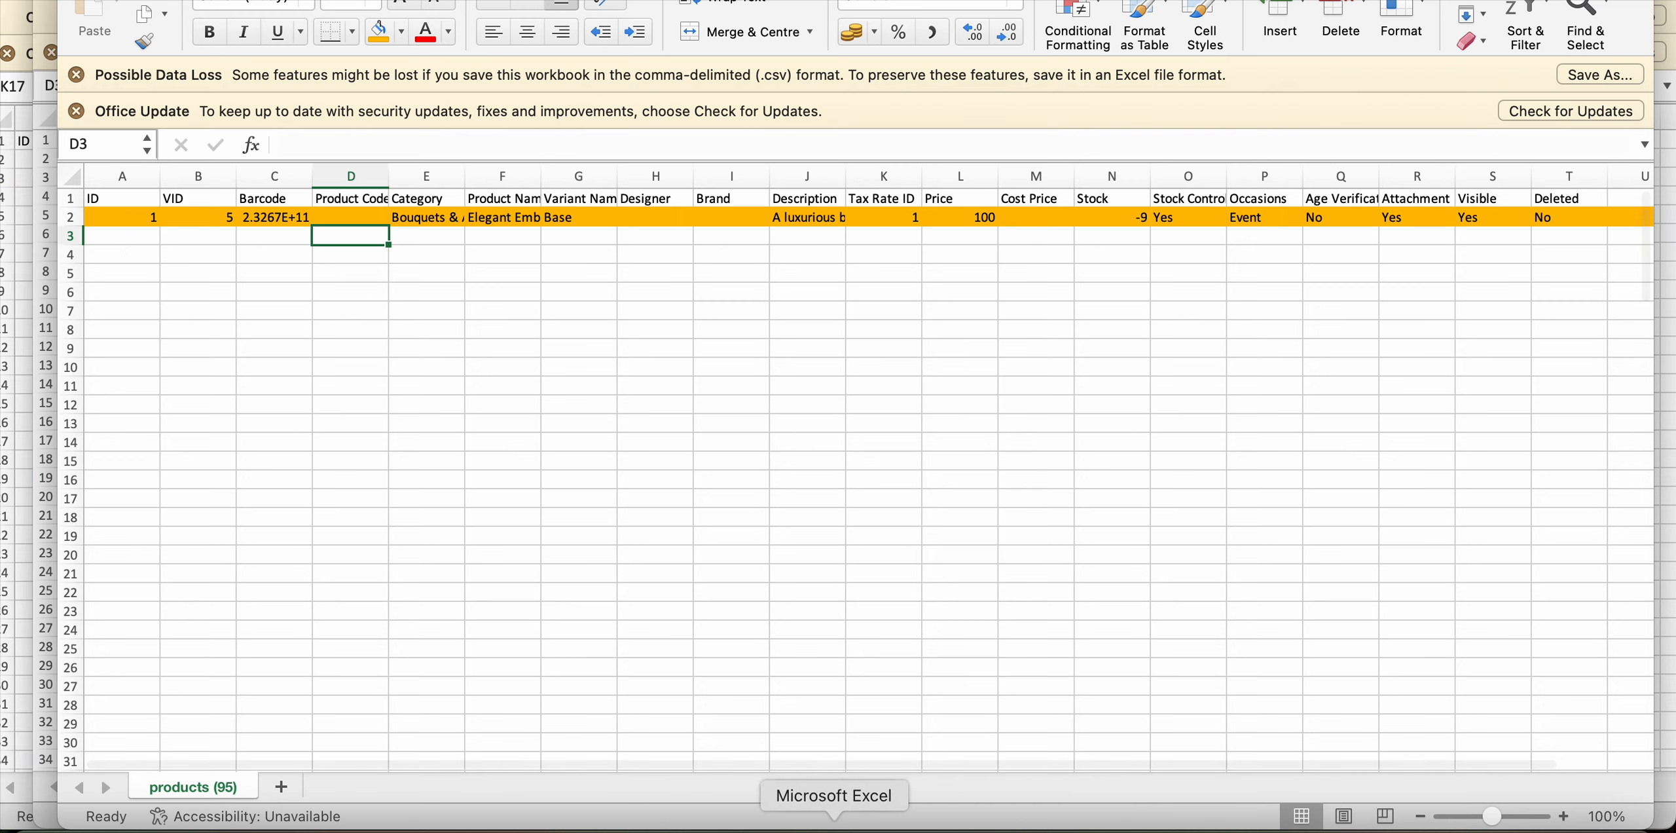
click(39, 776)
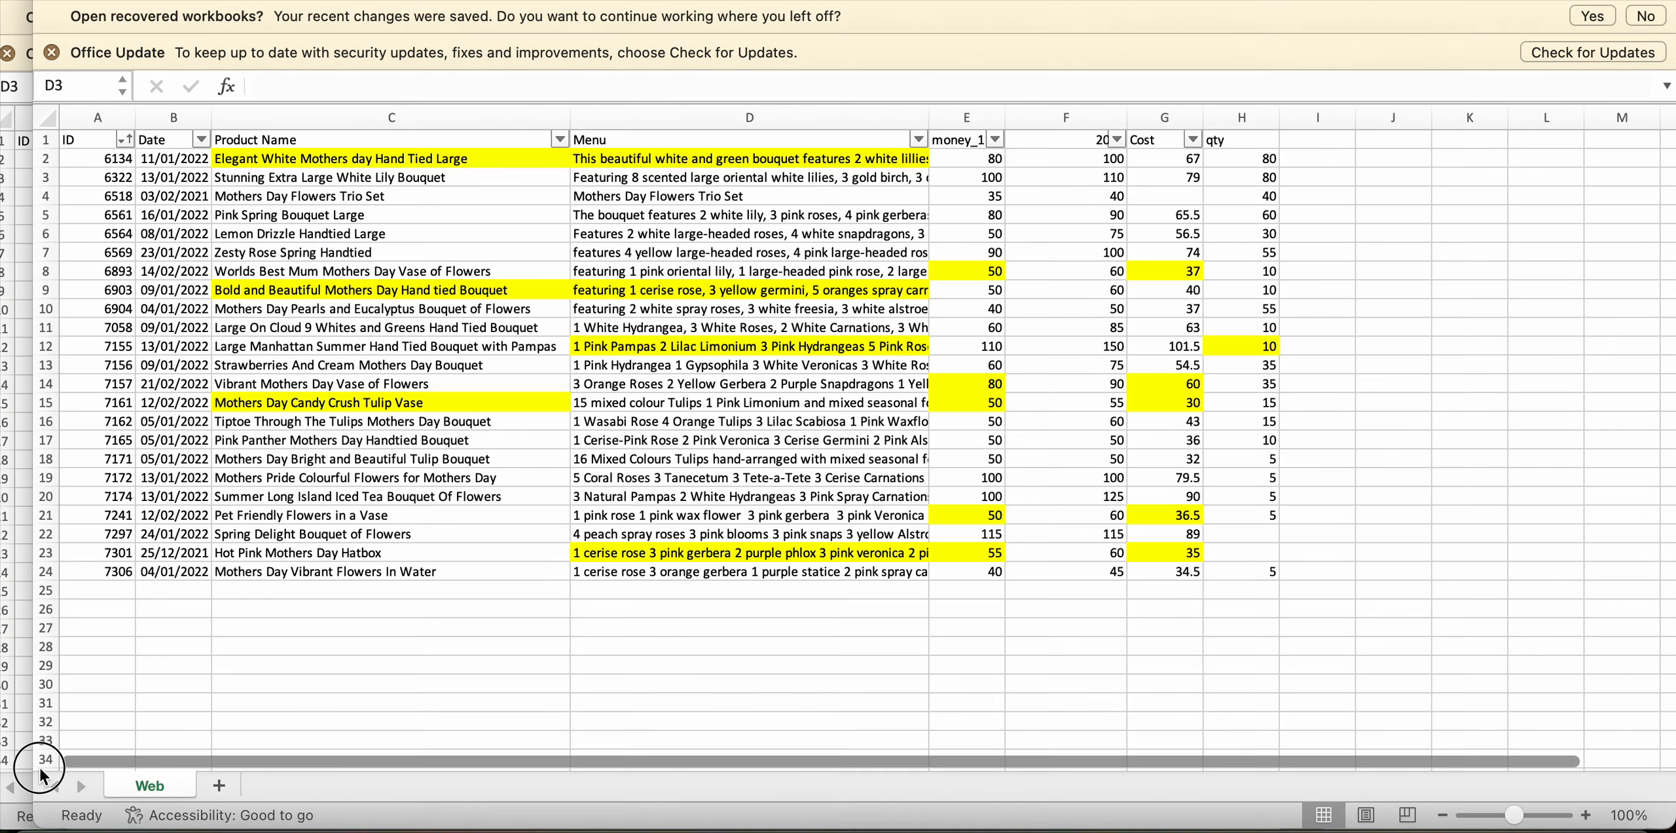
click(111, 164)
drag(110, 194, 122, 575)
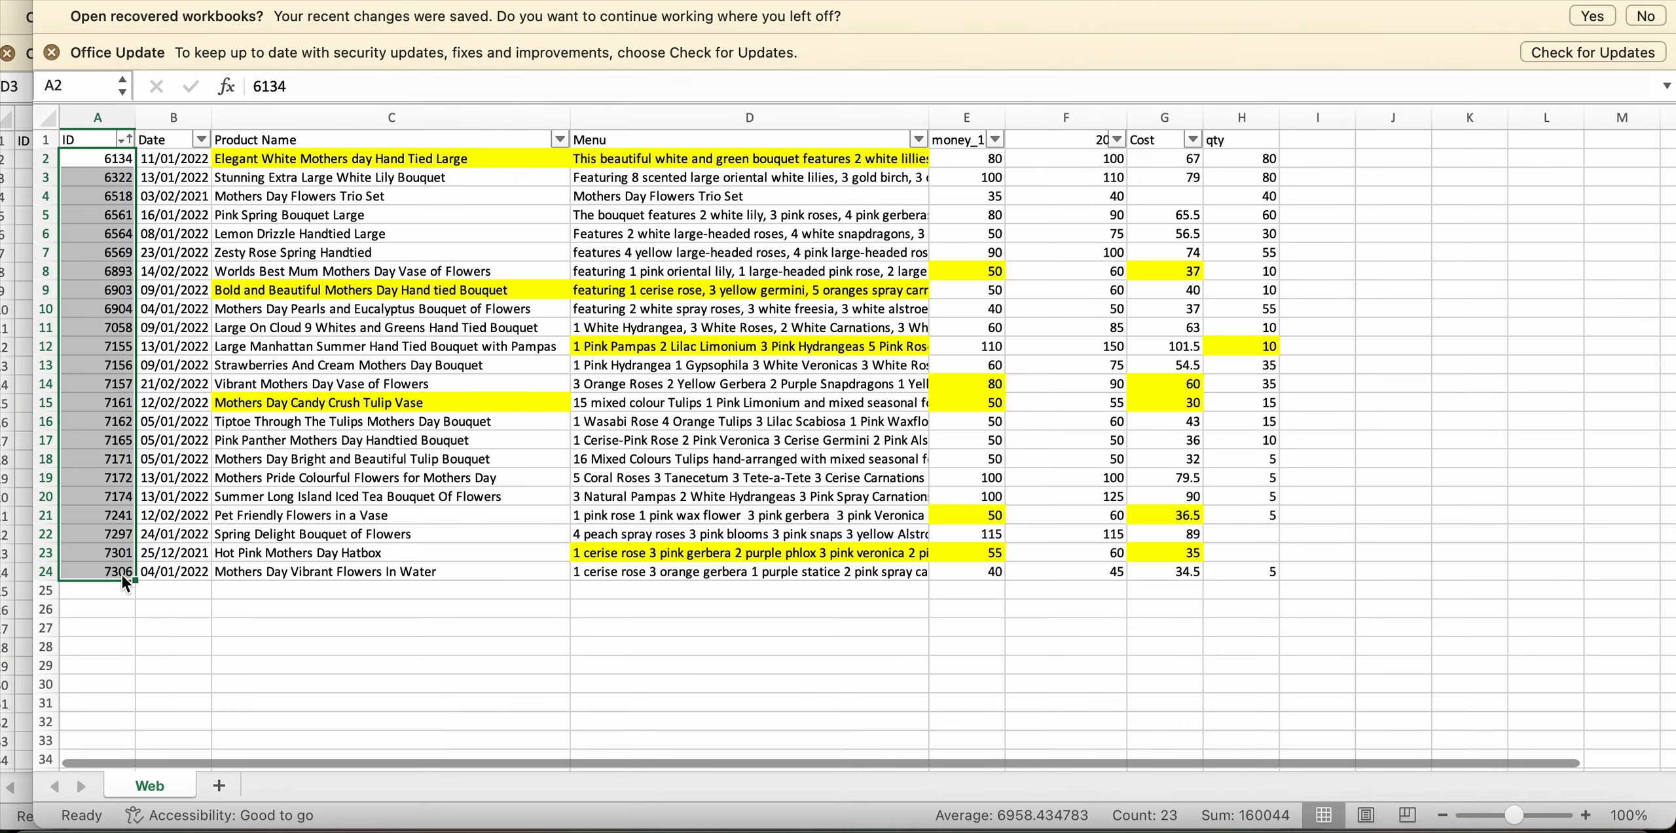
key(super+c)
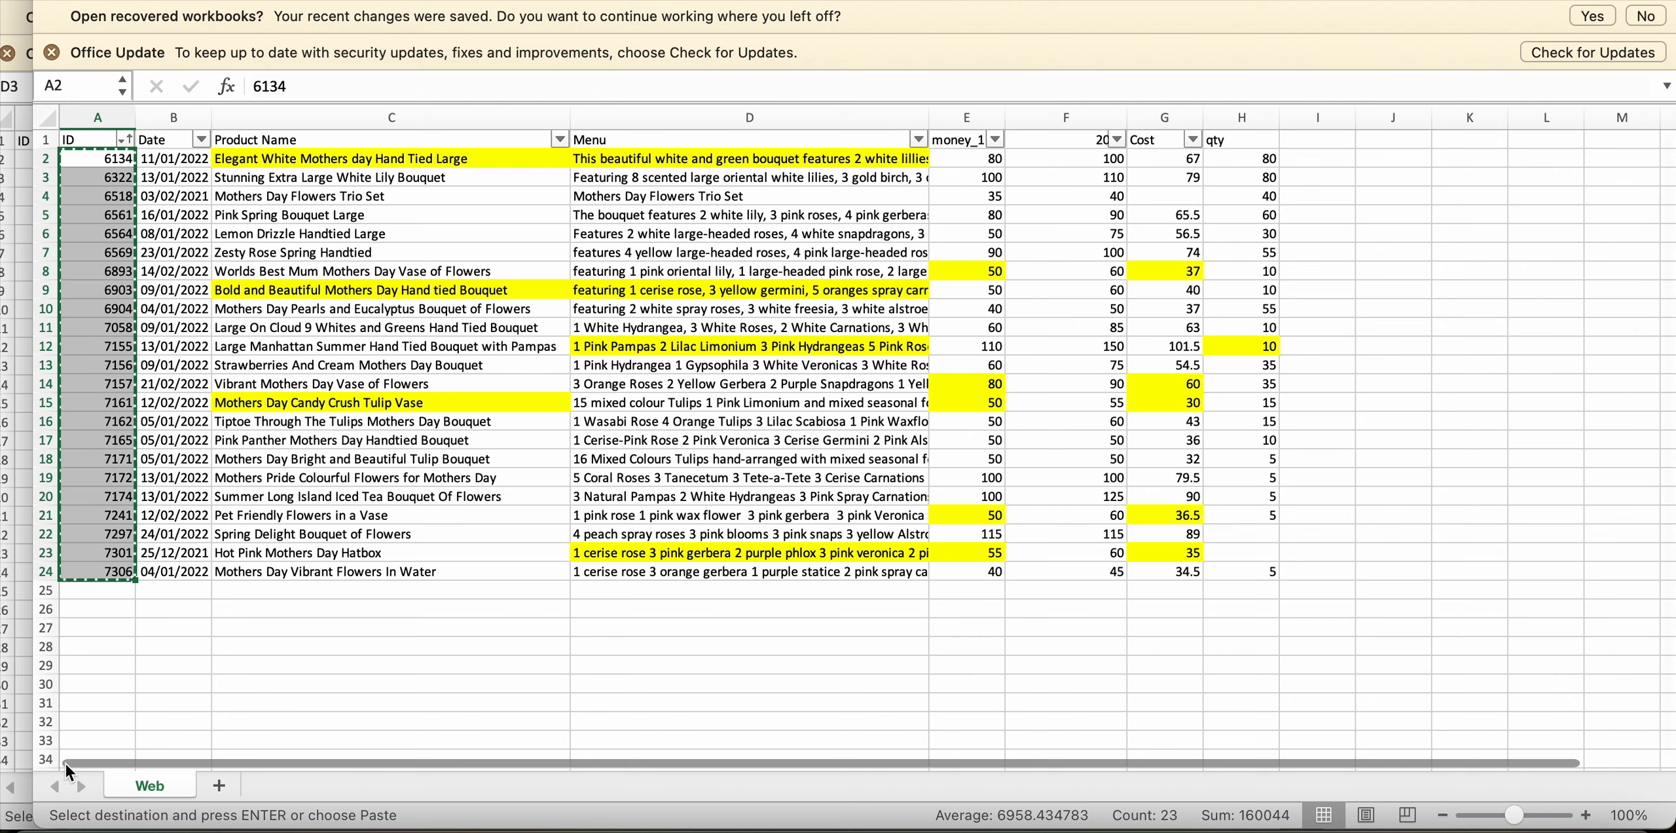
click(103, 826)
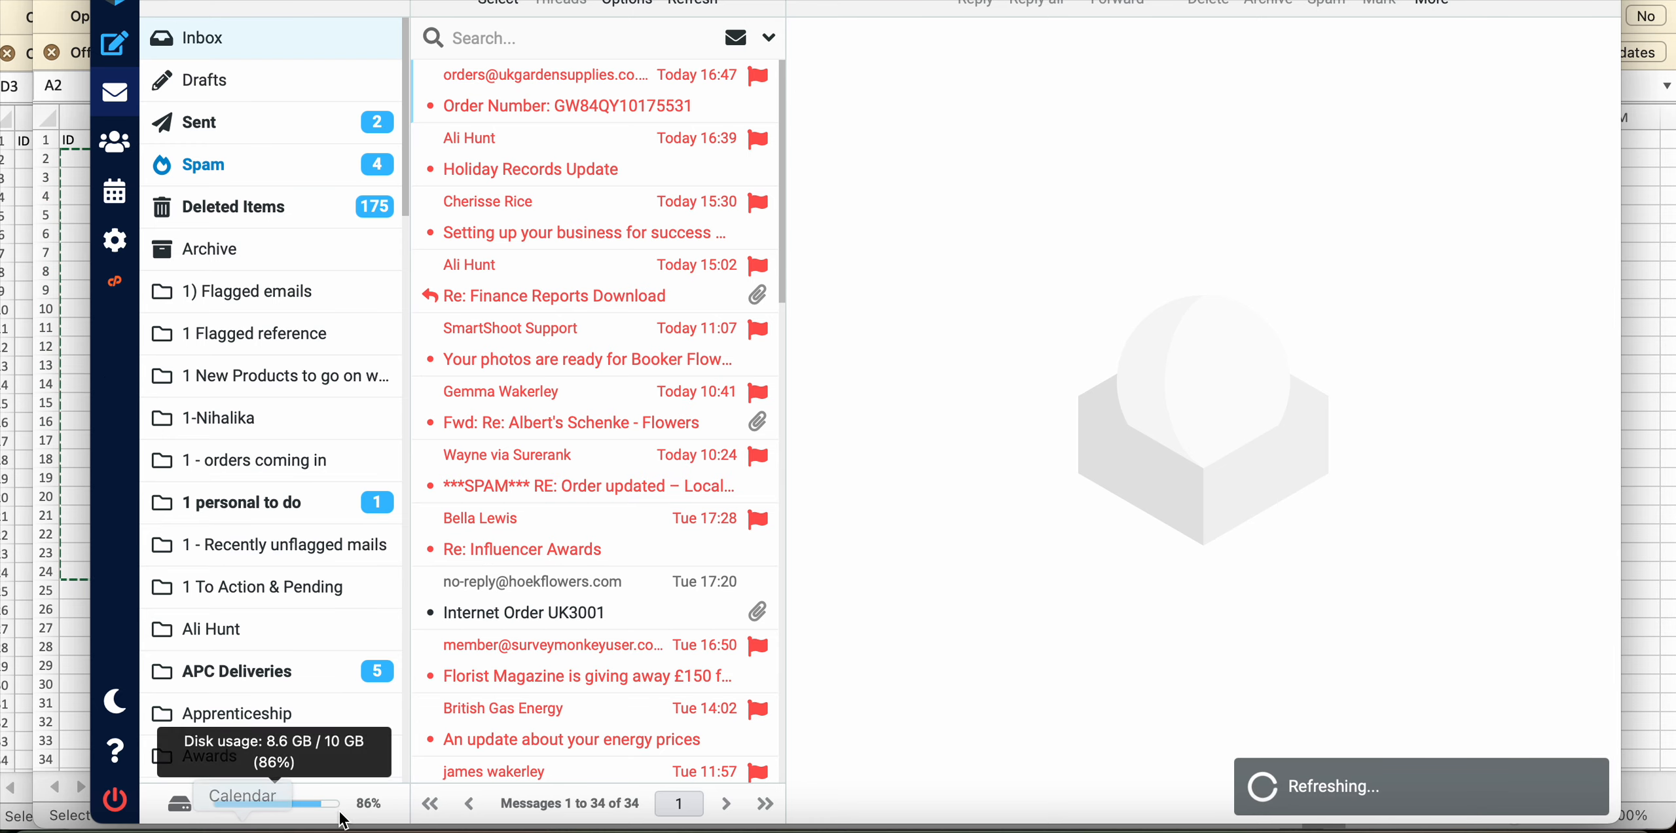
click(103, 827)
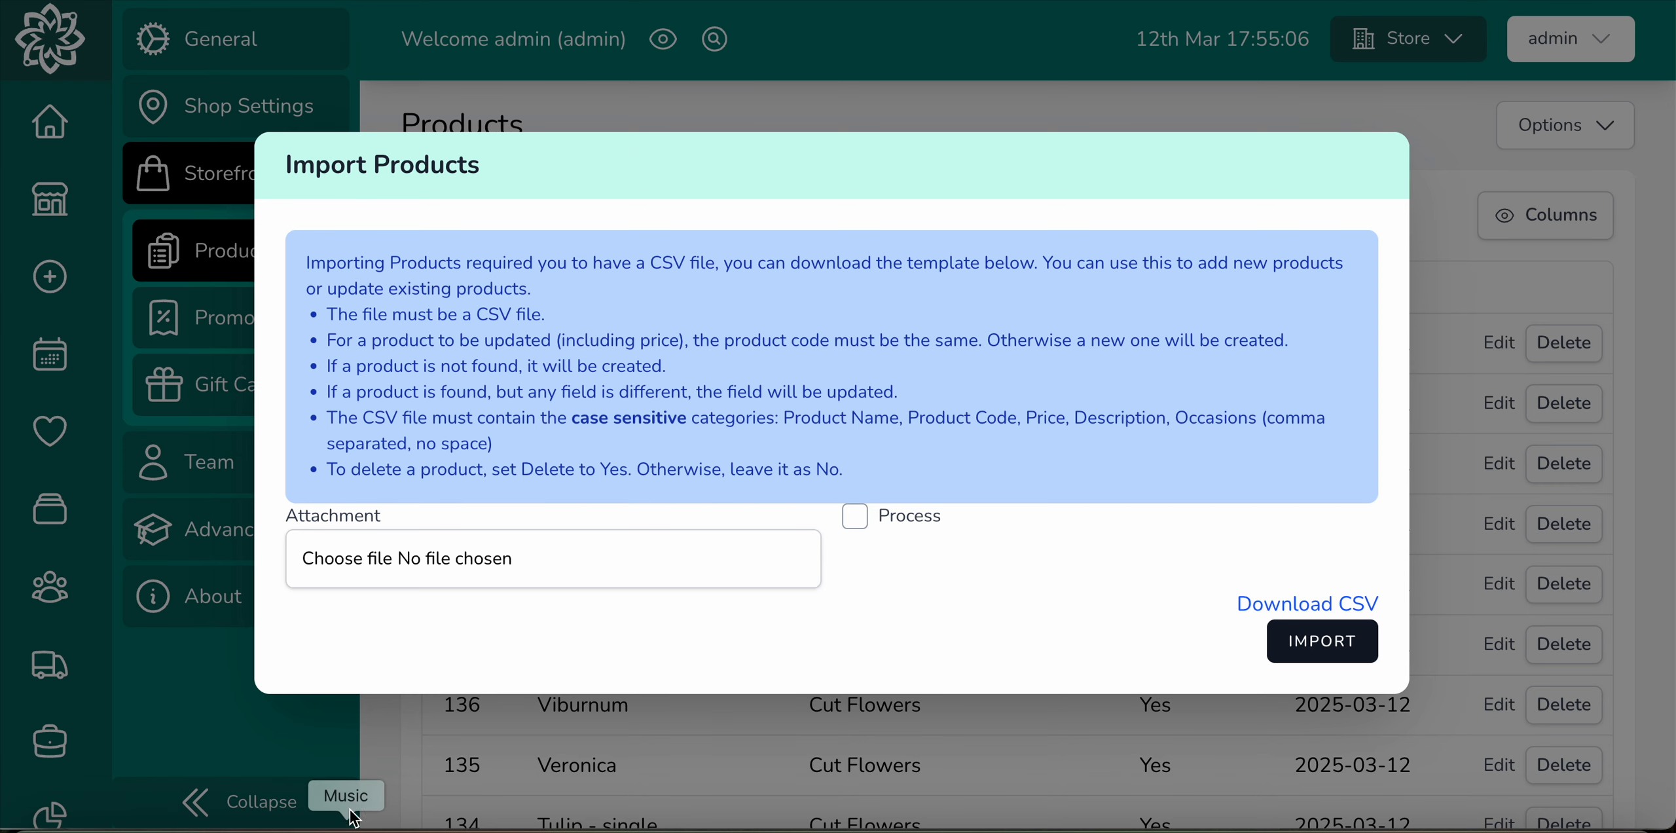
click(422, 778)
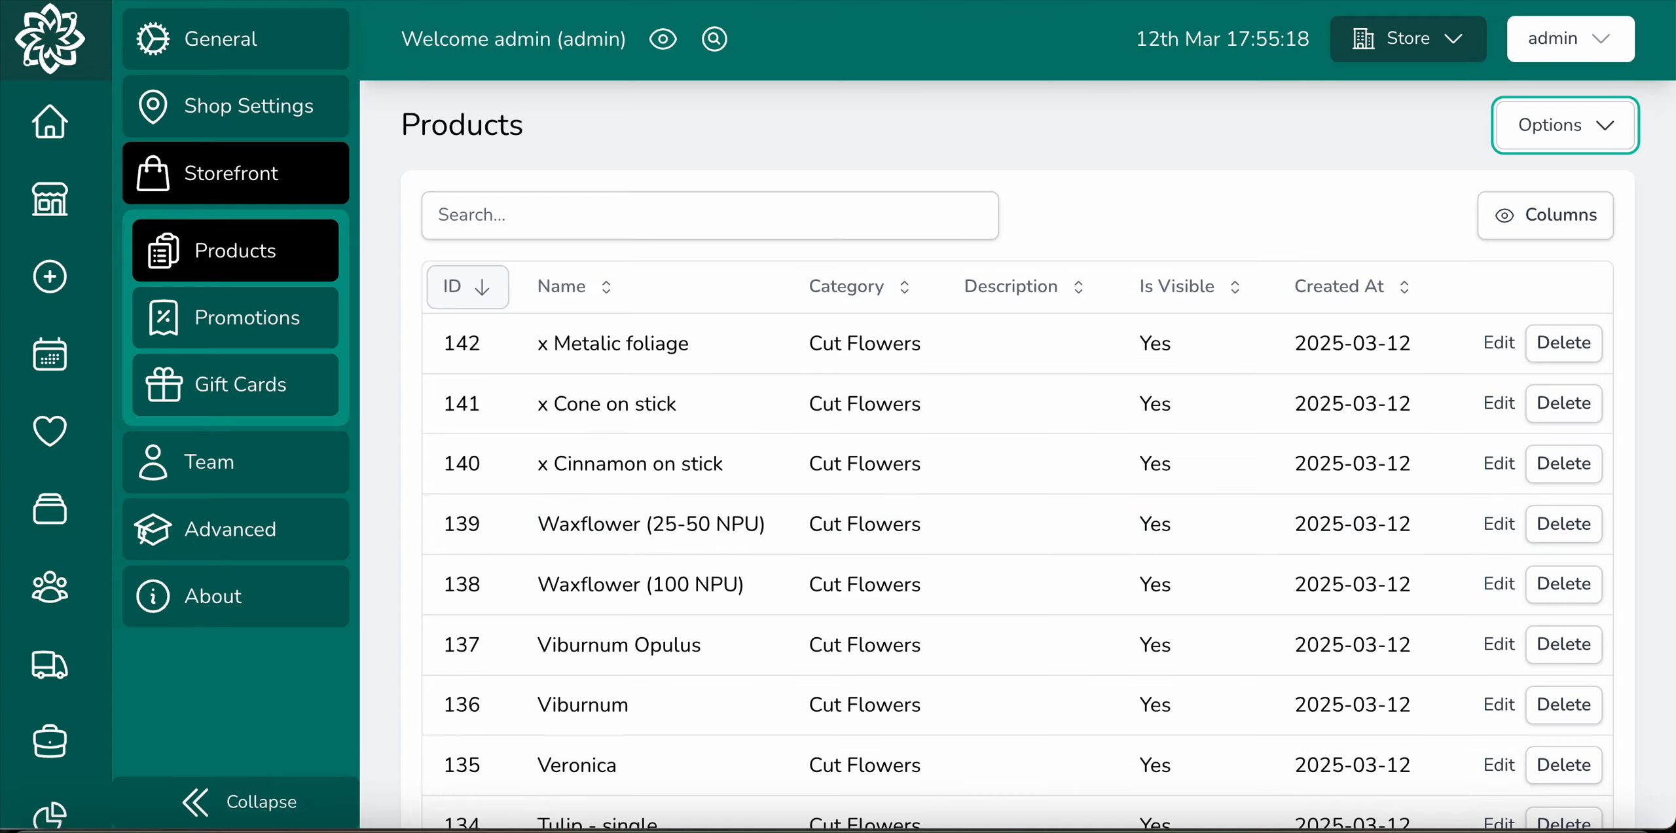
click(46, 1)
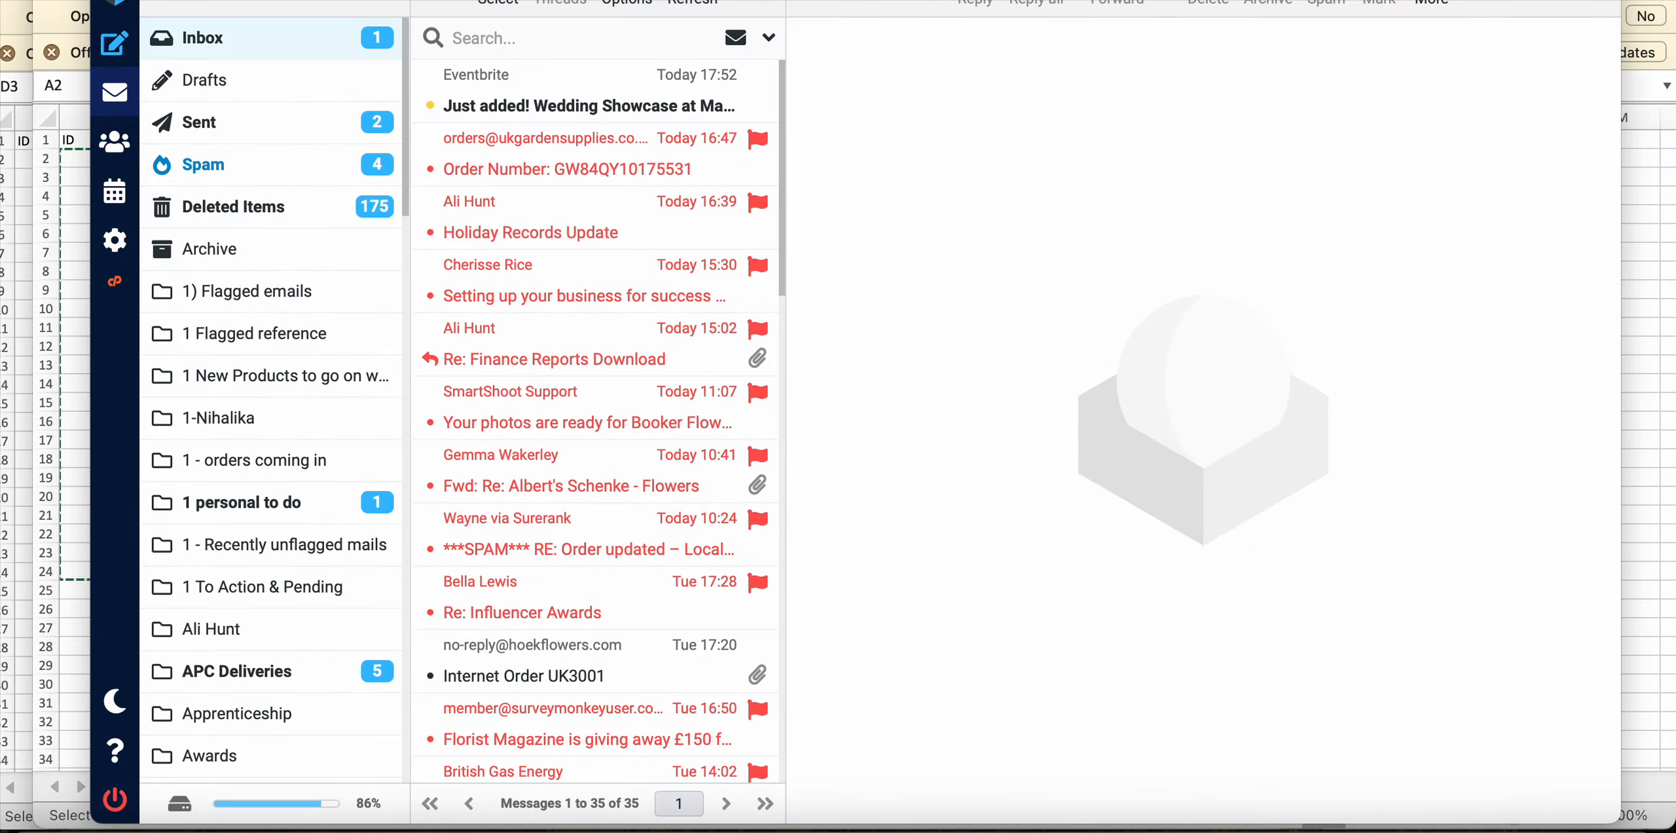
click(136, 1)
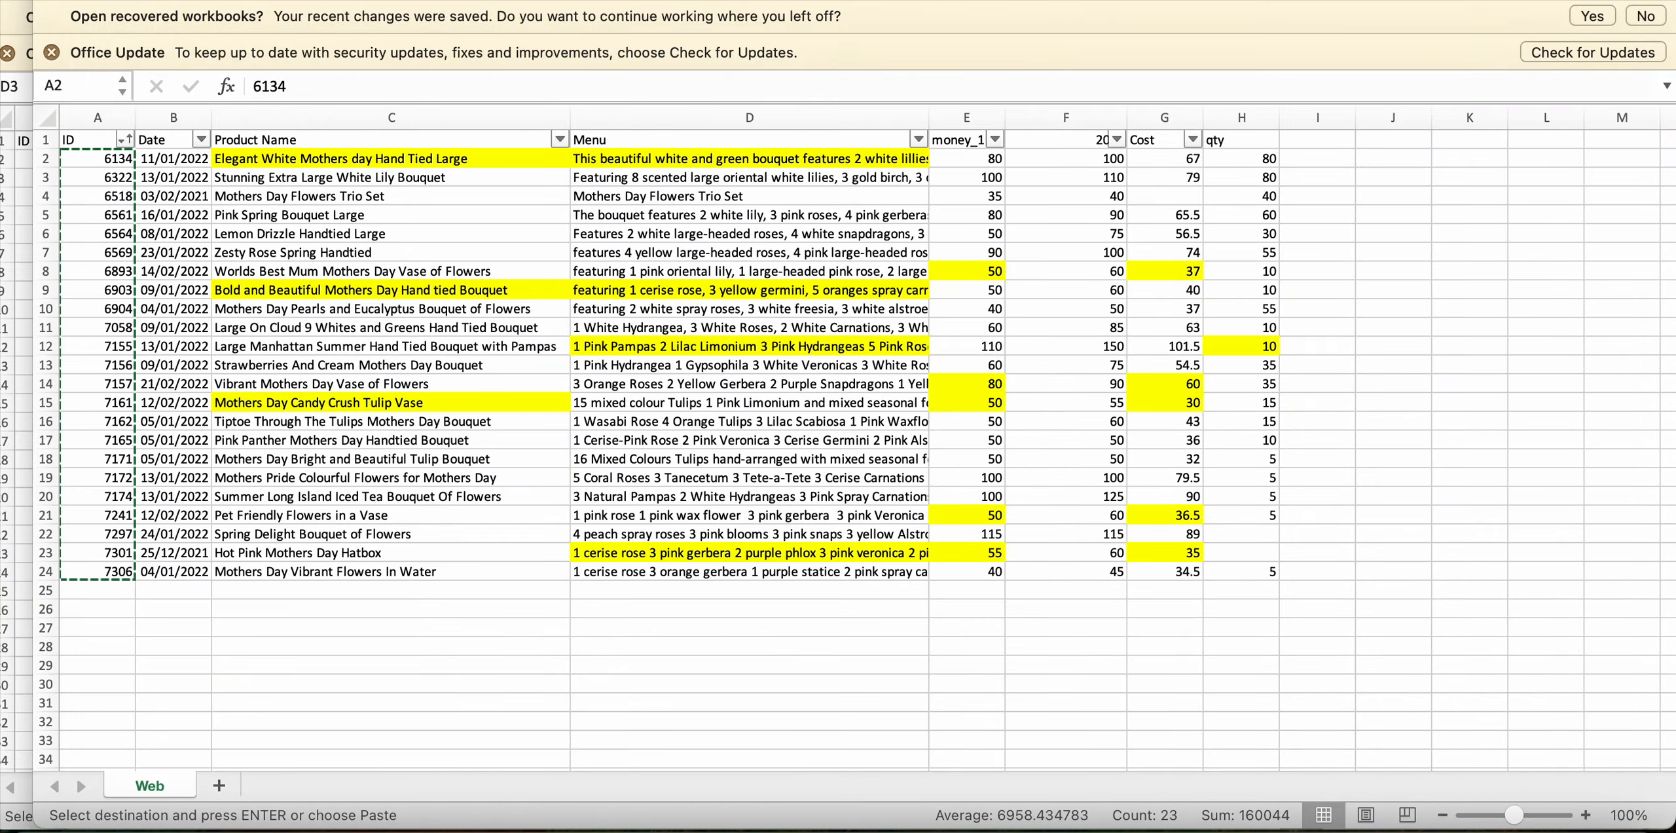
Move the source workbook aside and paste the copied IDs into the template's Product Code column starting at D3
drag(660, 1, 1167, 0)
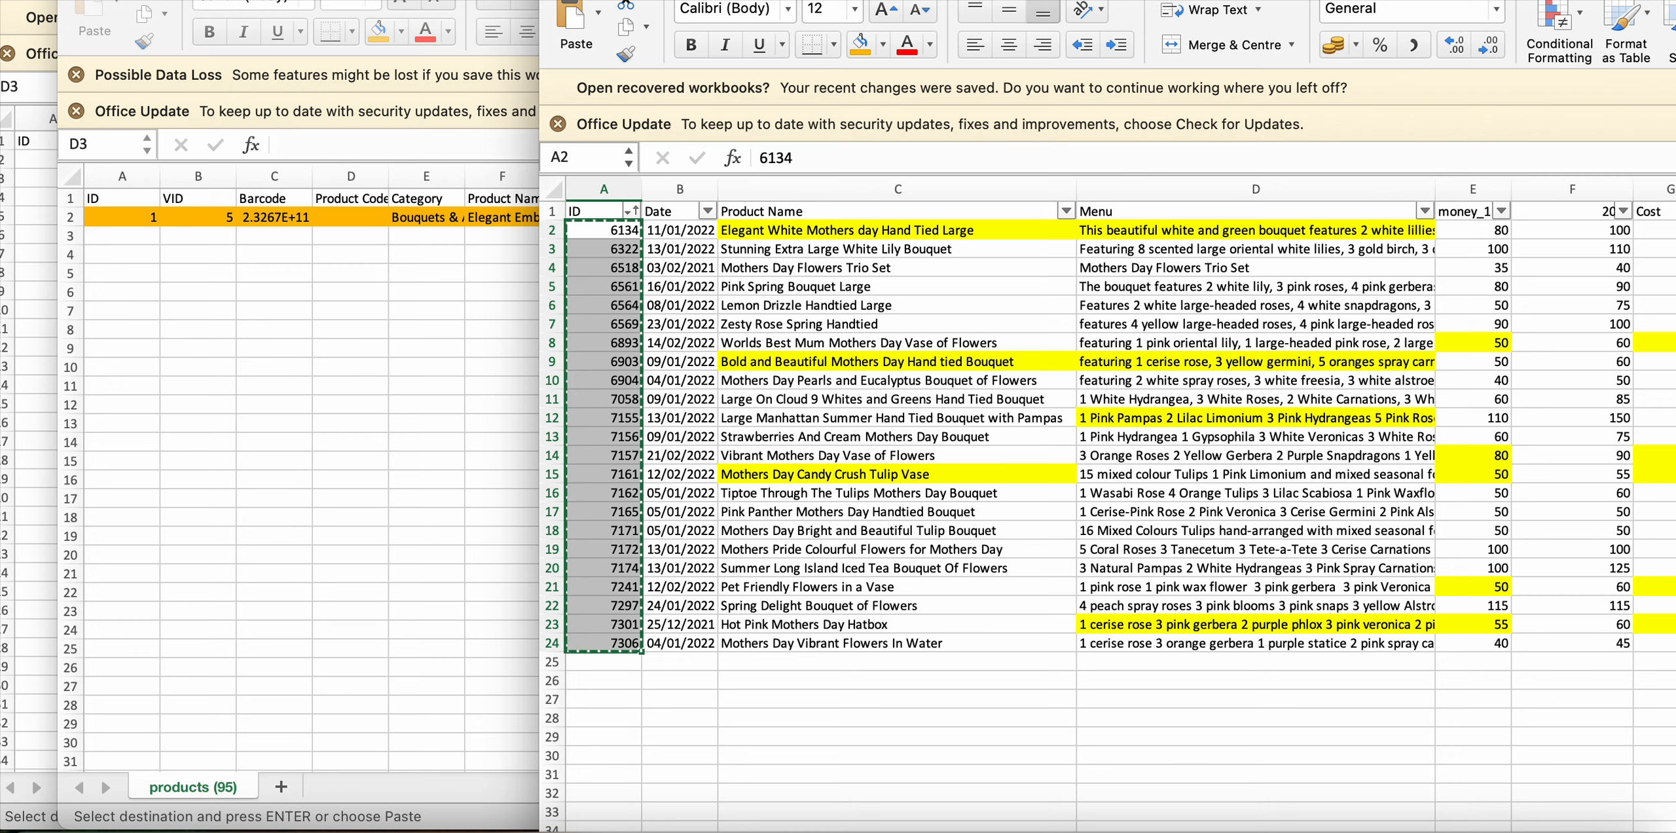
click(351, 236)
drag(546, 0, 477, 0)
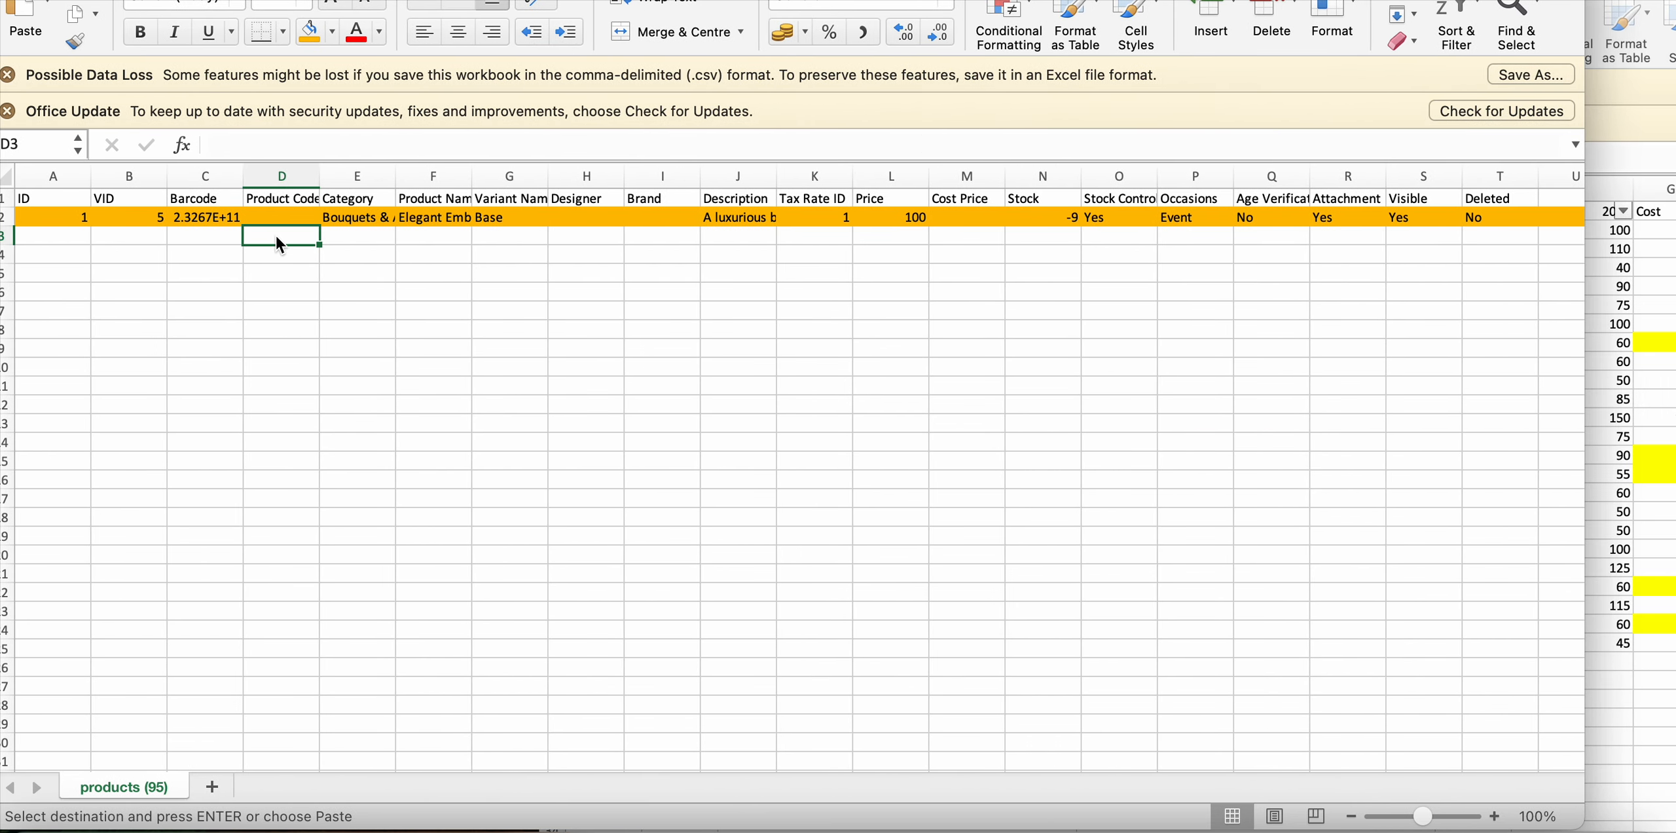
key(super+v)
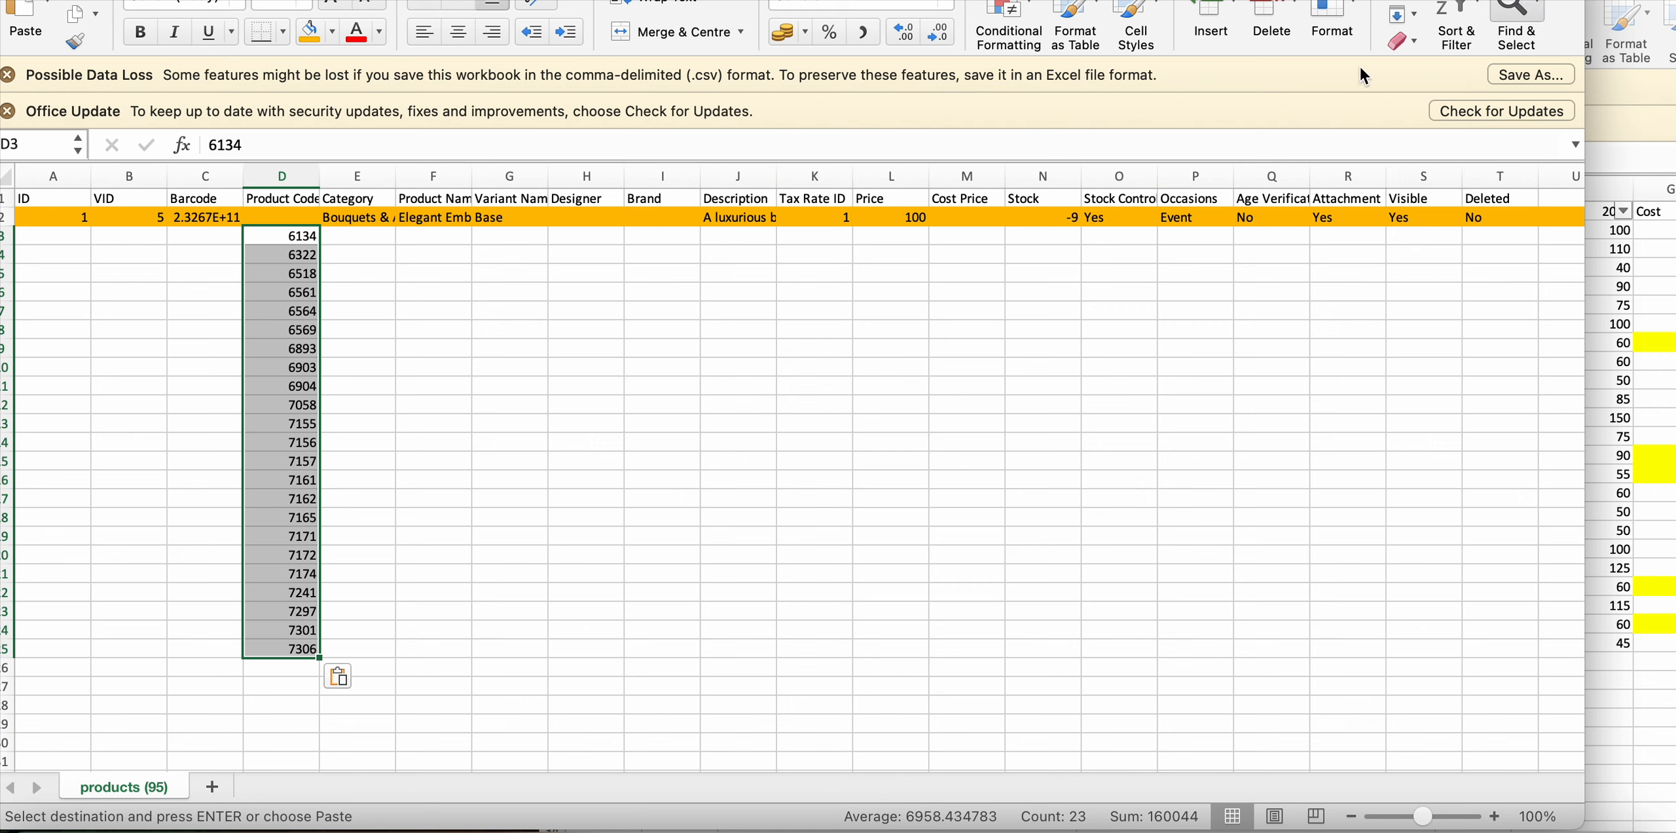
Enter Mothers Day 2025 as the category of the first new product in E3
click(360, 237)
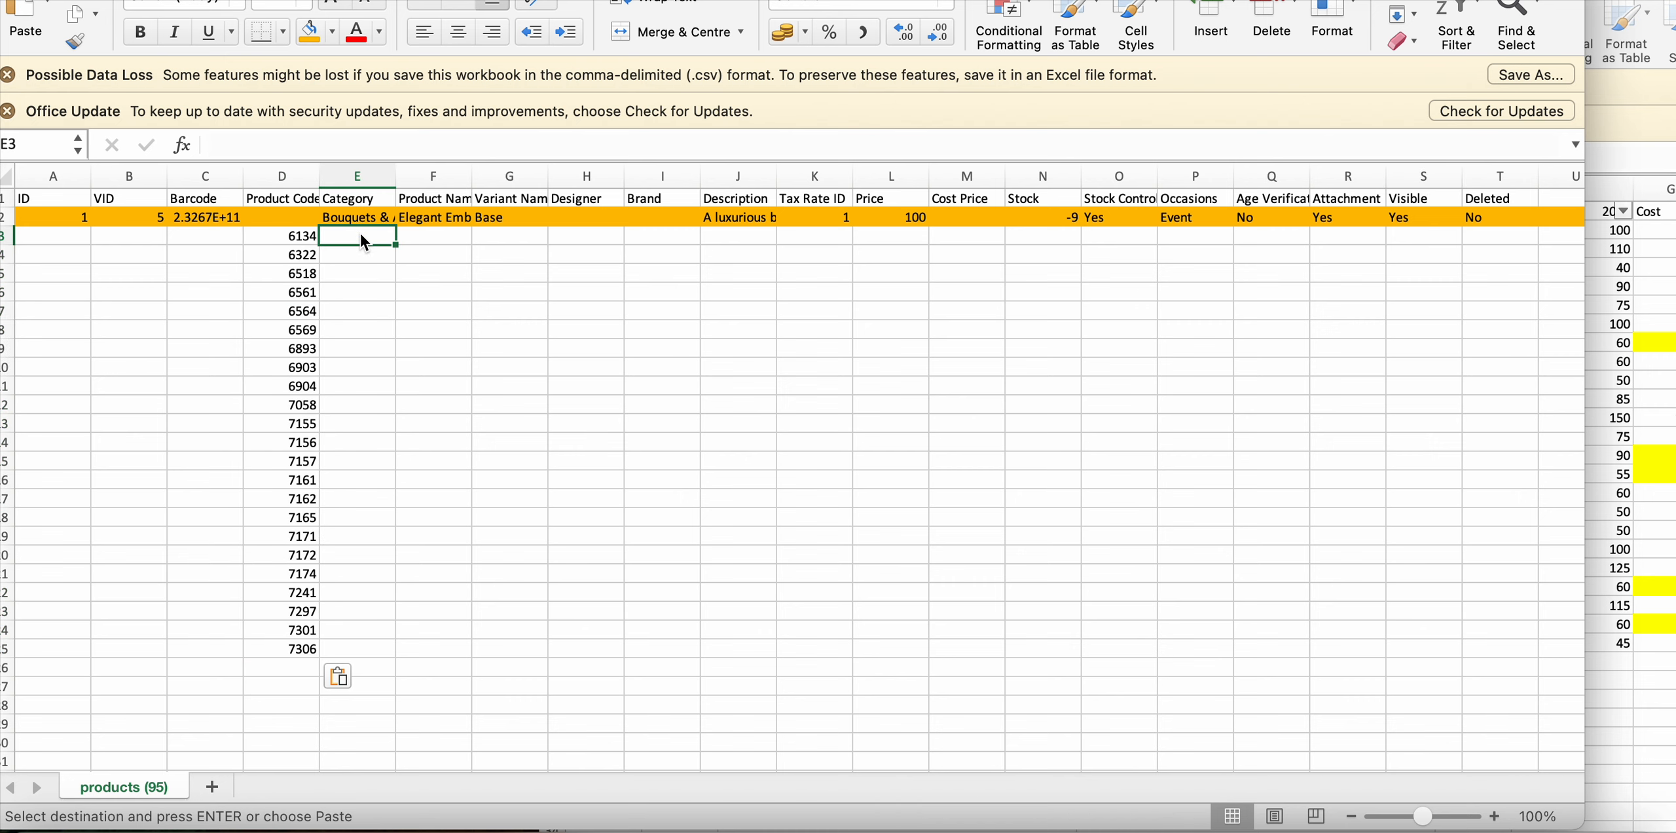
text(M)
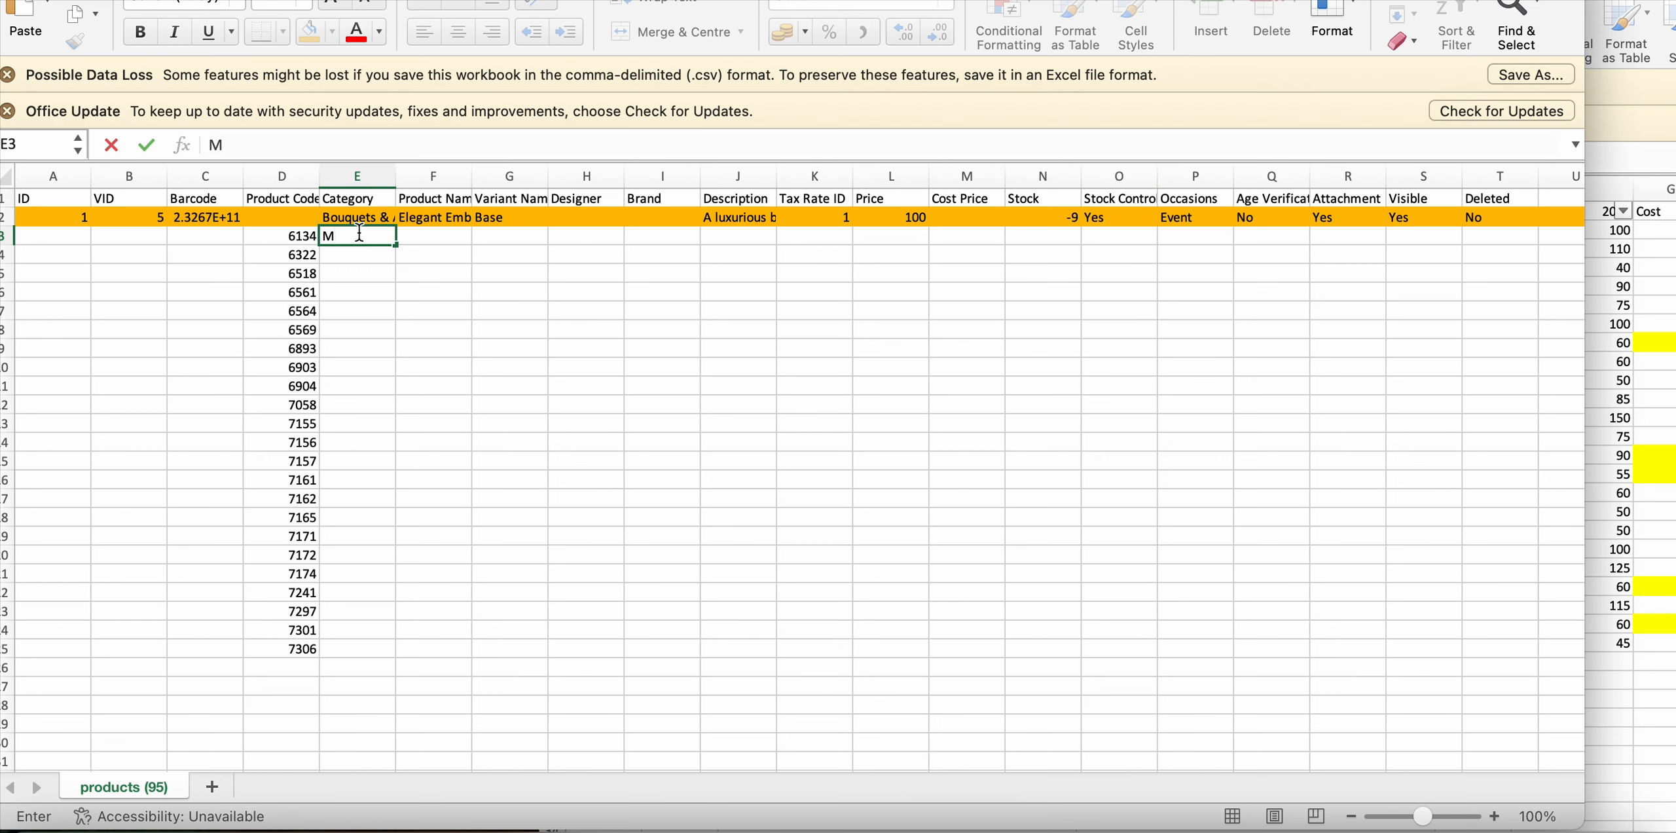
text(others Day 2025)
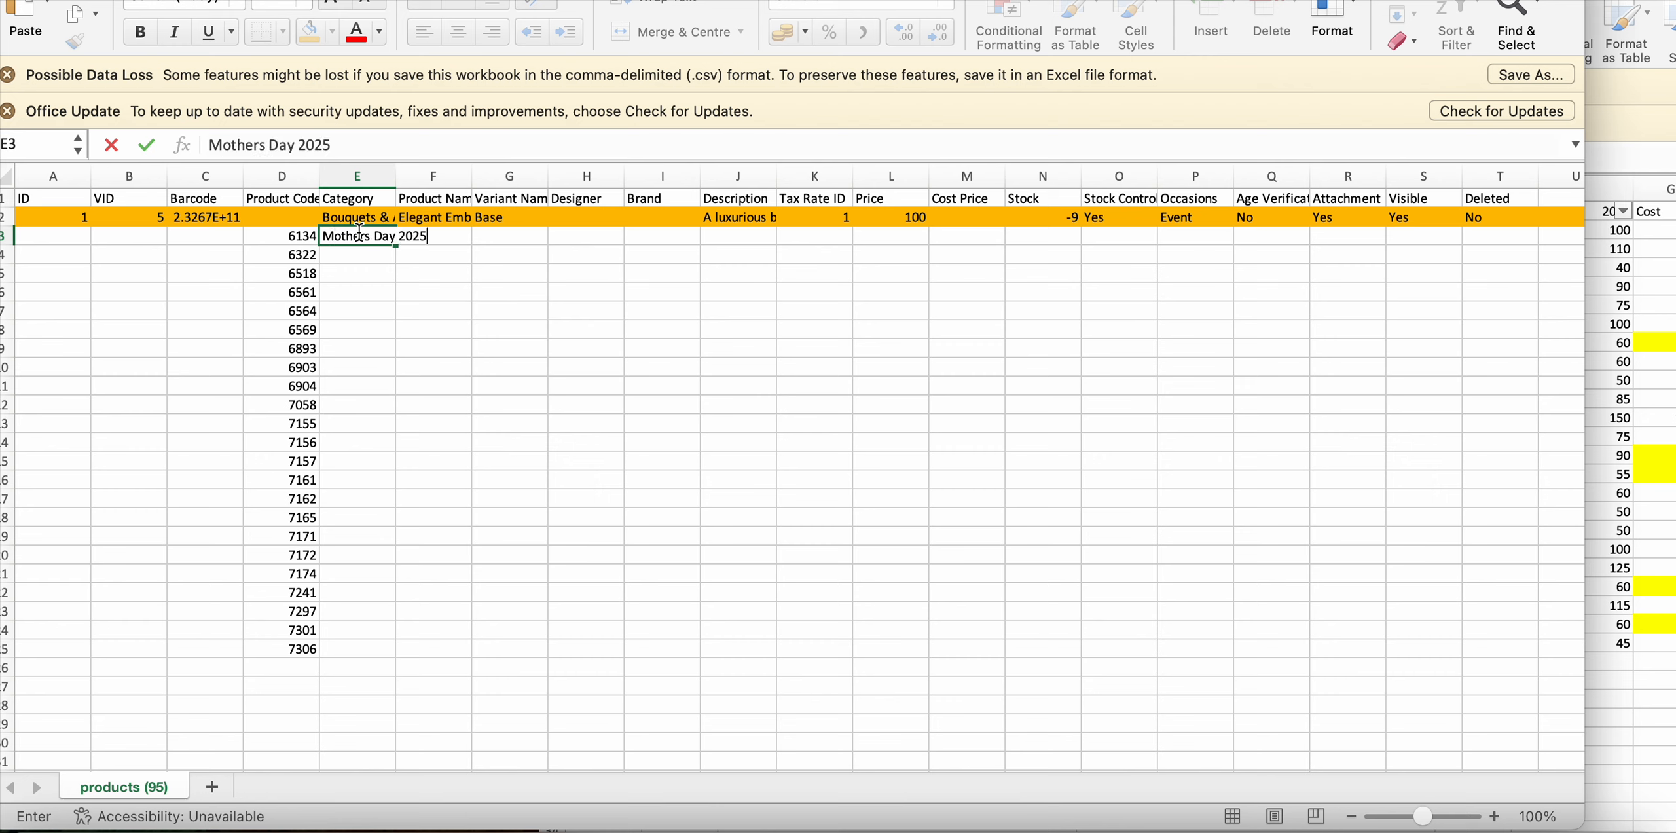
click(426, 296)
Copy the product names in C2:C24 of the source workbook and paste them into the template's Product Name cell F3
click(456, 241)
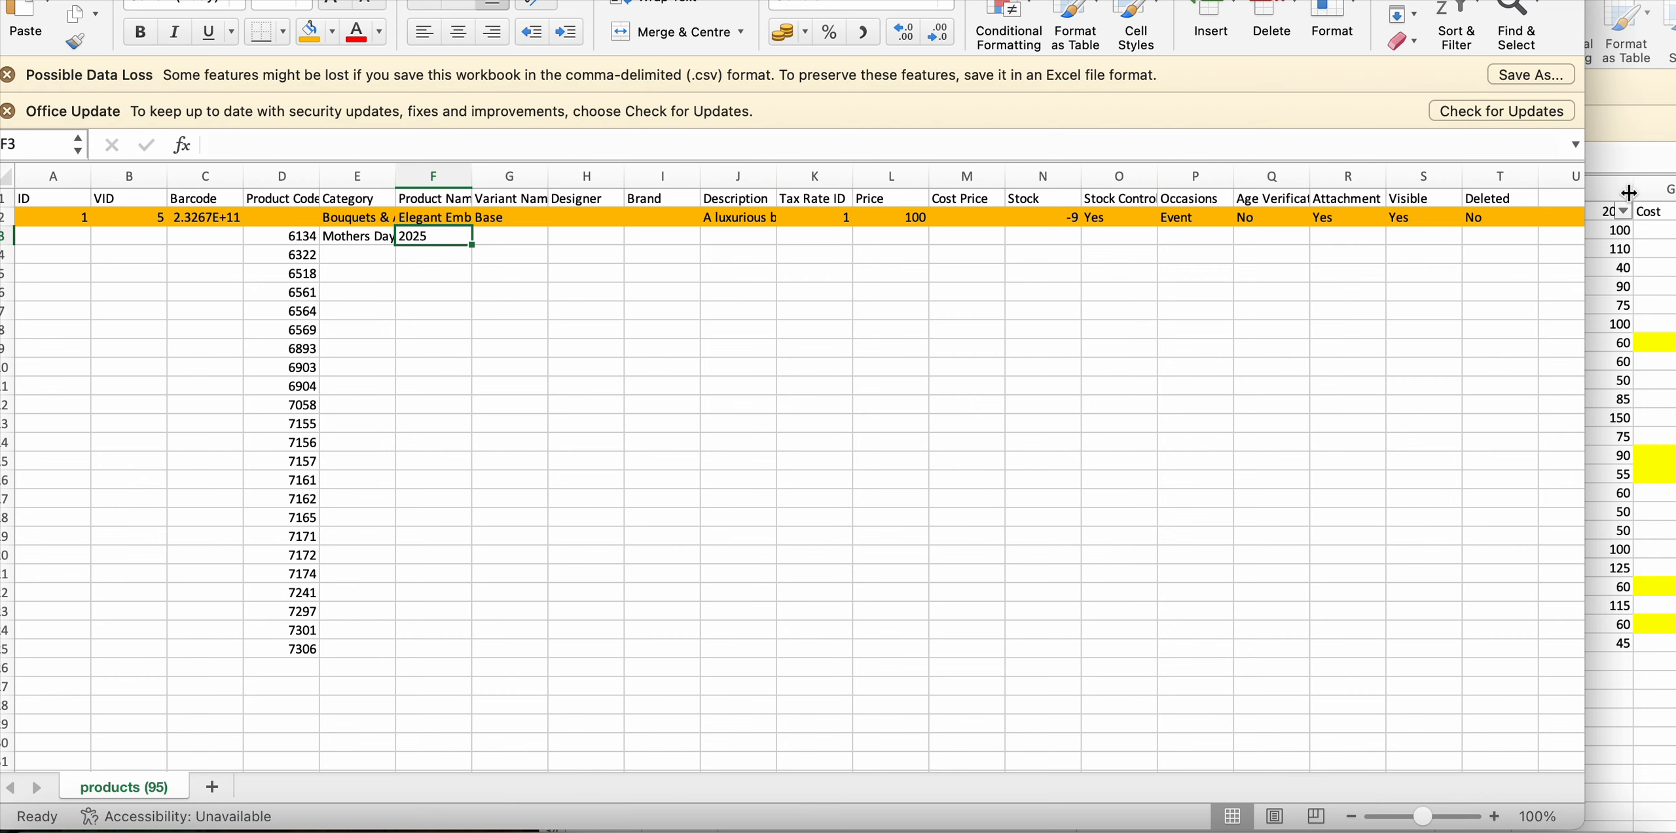
click(1630, 169)
drag(838, 229, 835, 648)
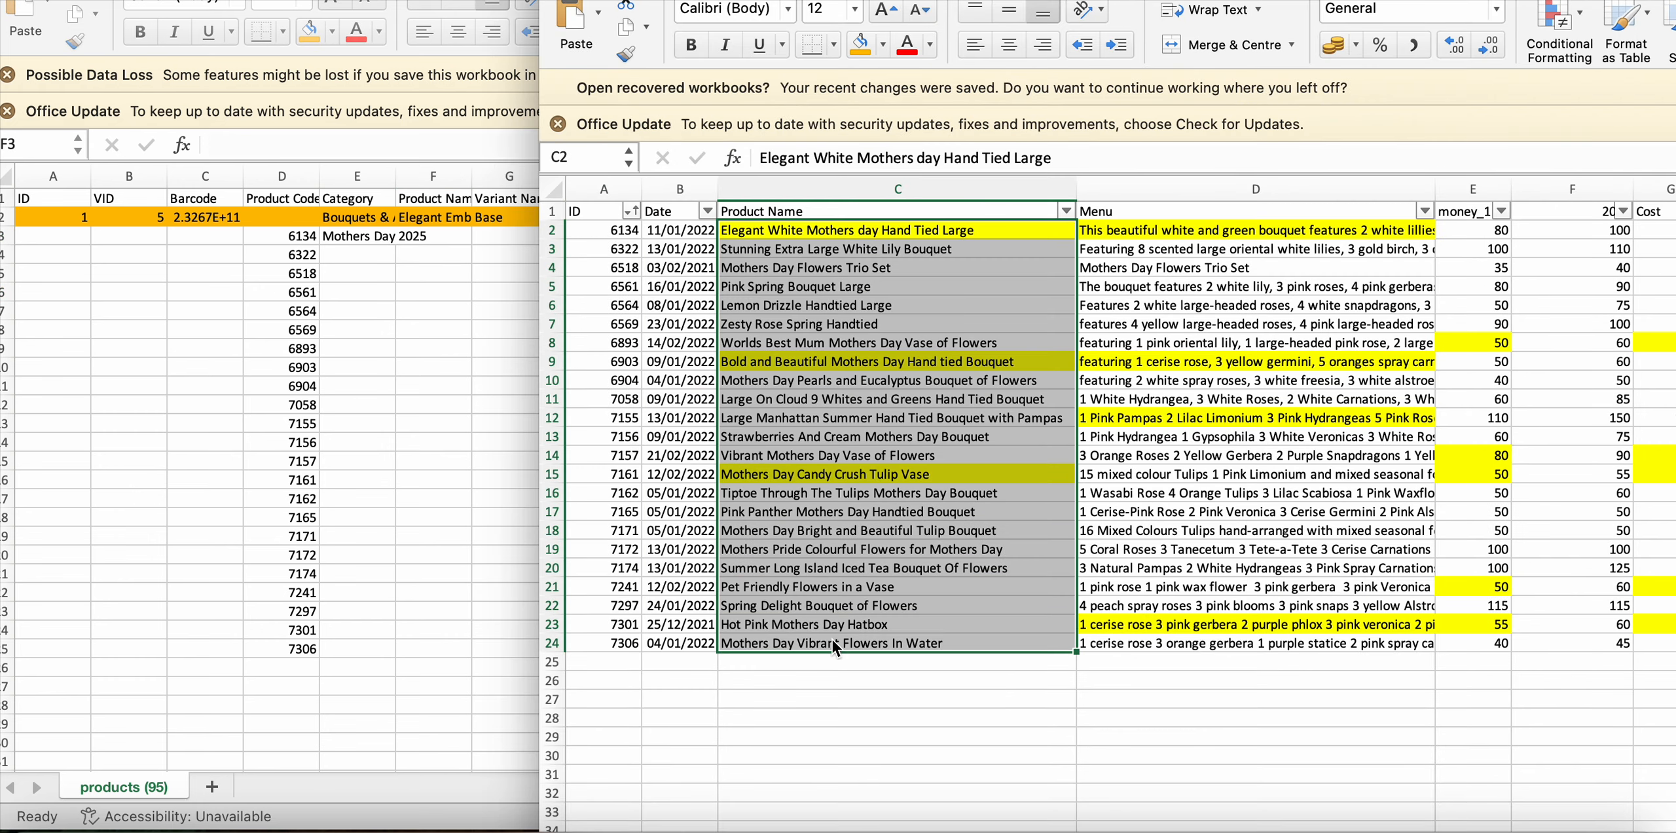
key(super+c)
click(439, 237)
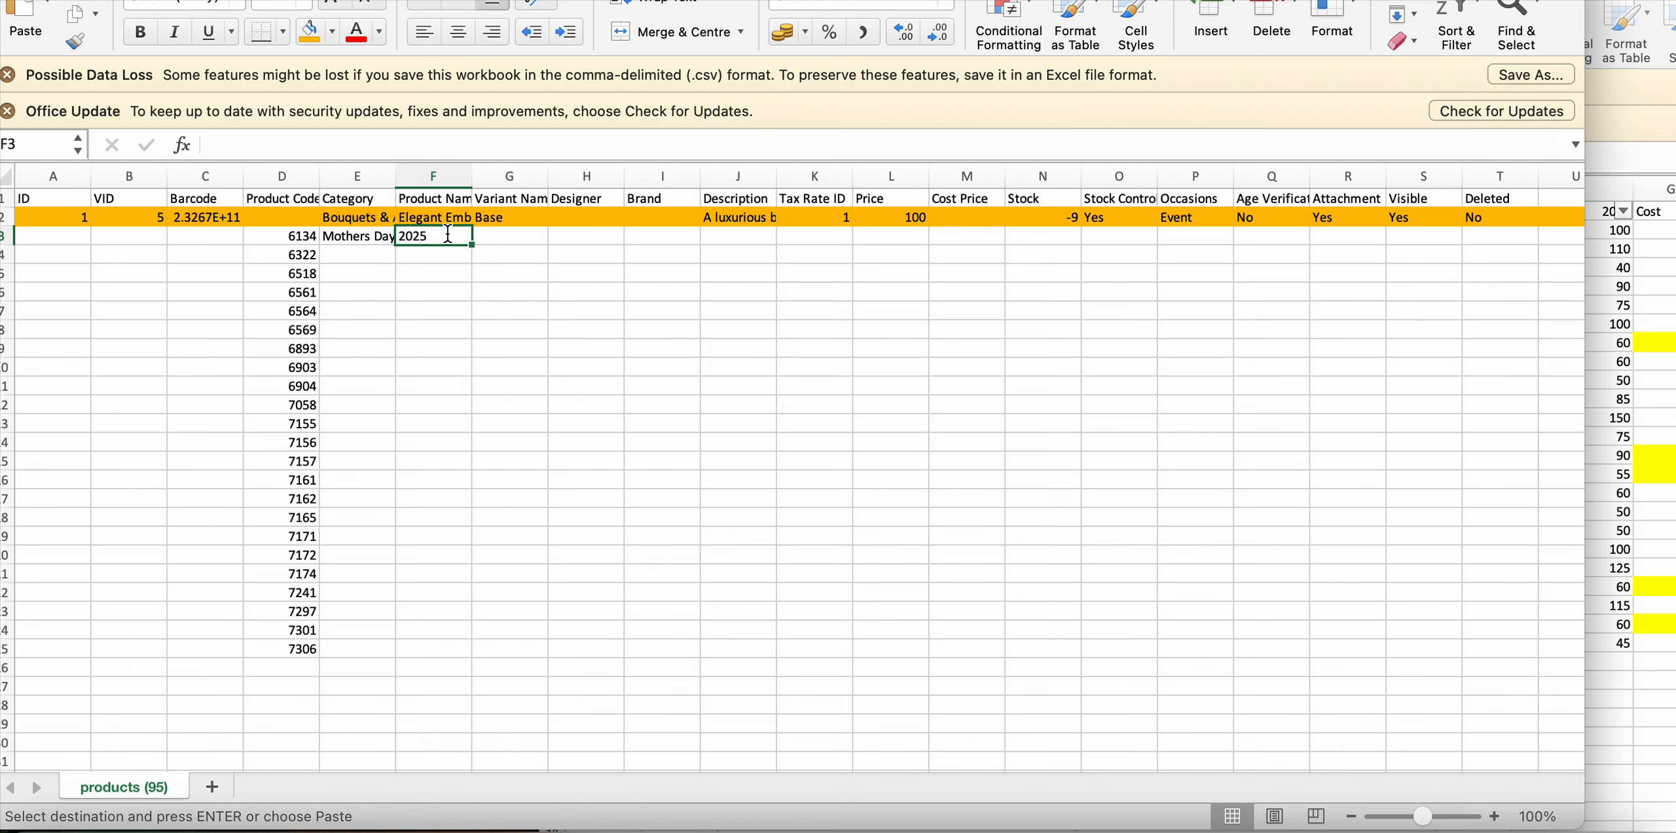
key(BackSpace)
key(super+v)
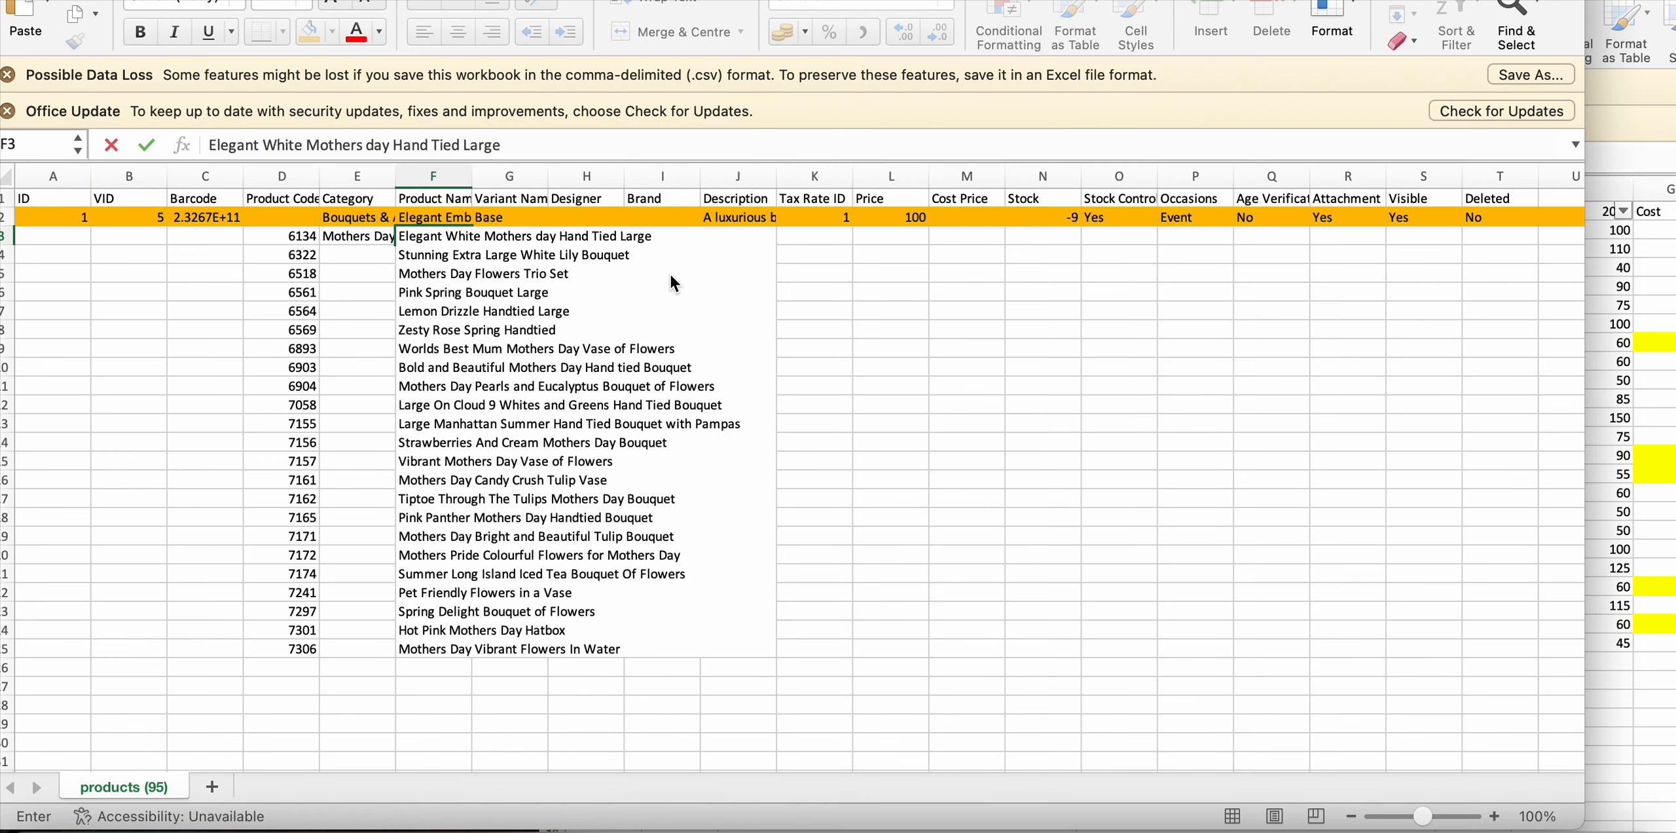
click(508, 236)
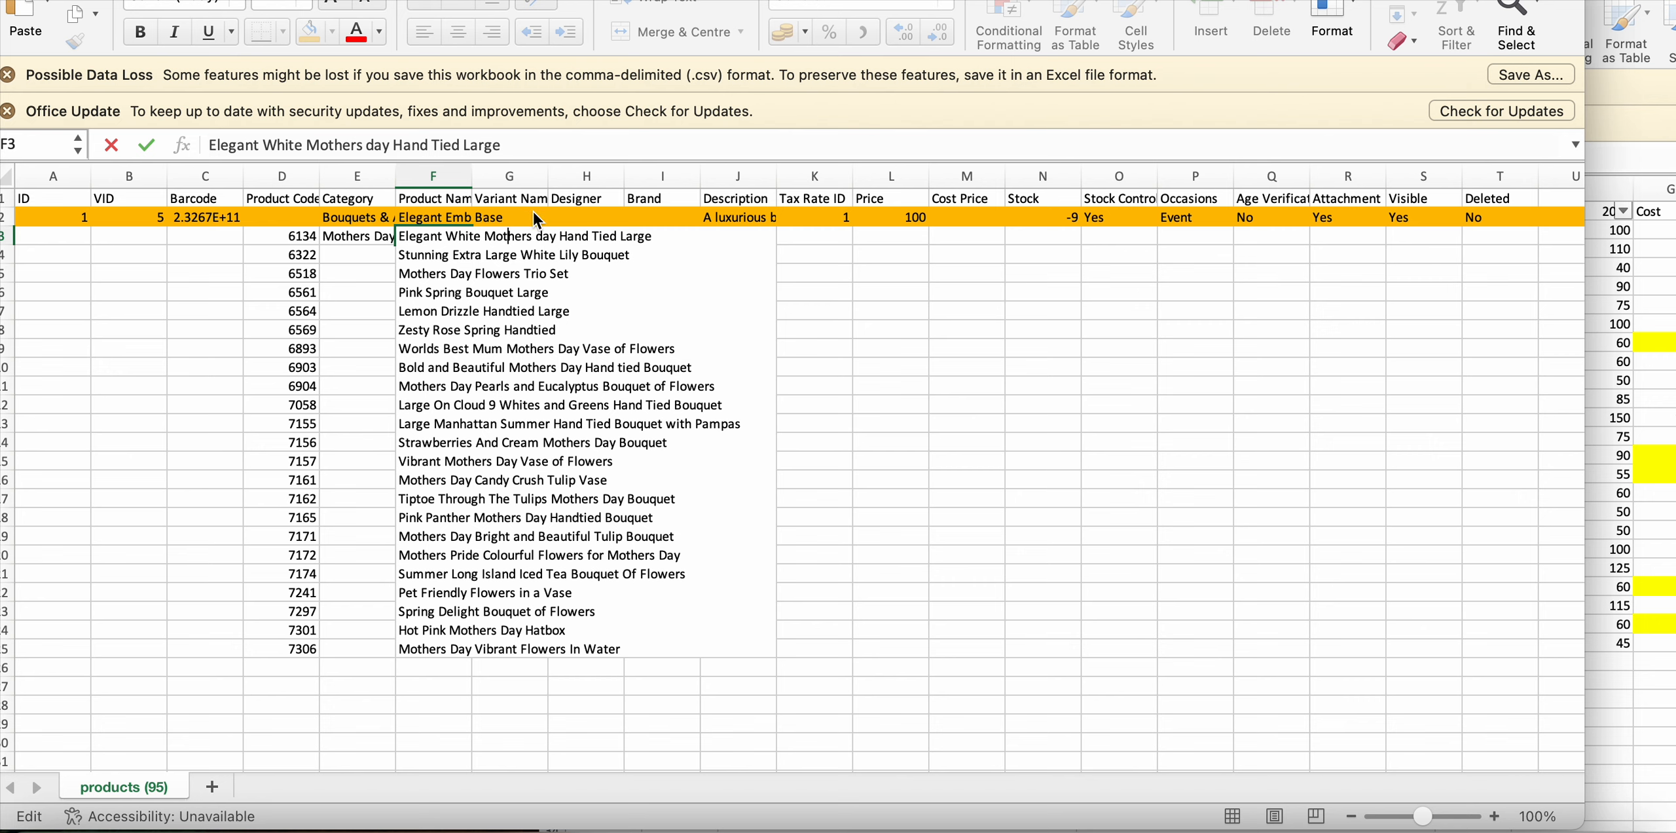
click(621, 220)
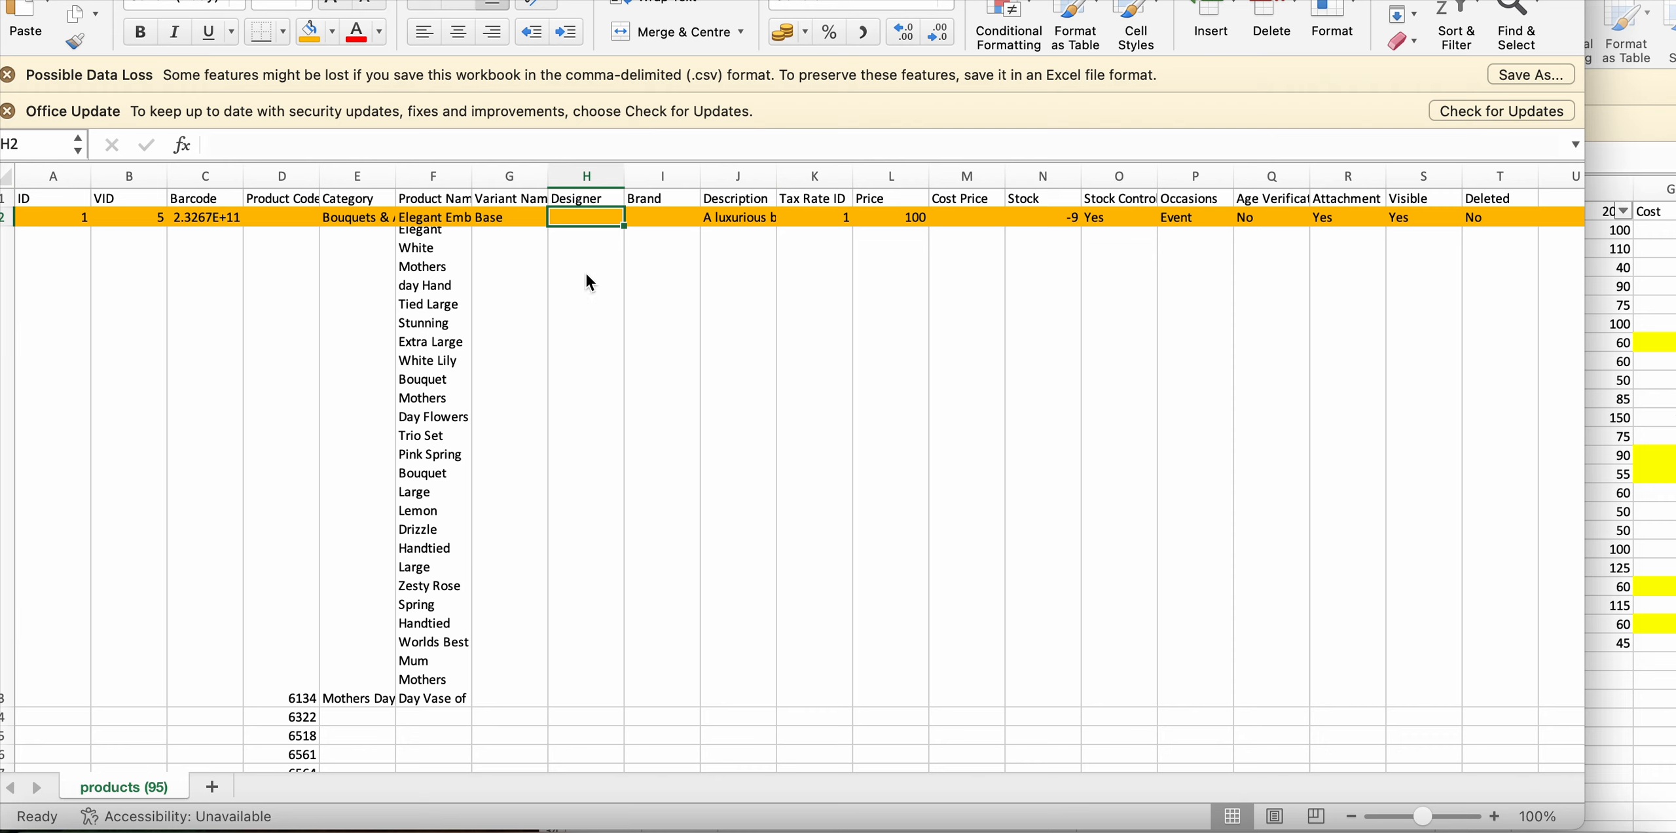
Look over the source workbook's columns and check the sample row's description in J2 of the template
scroll(1335, 309, right, 8)
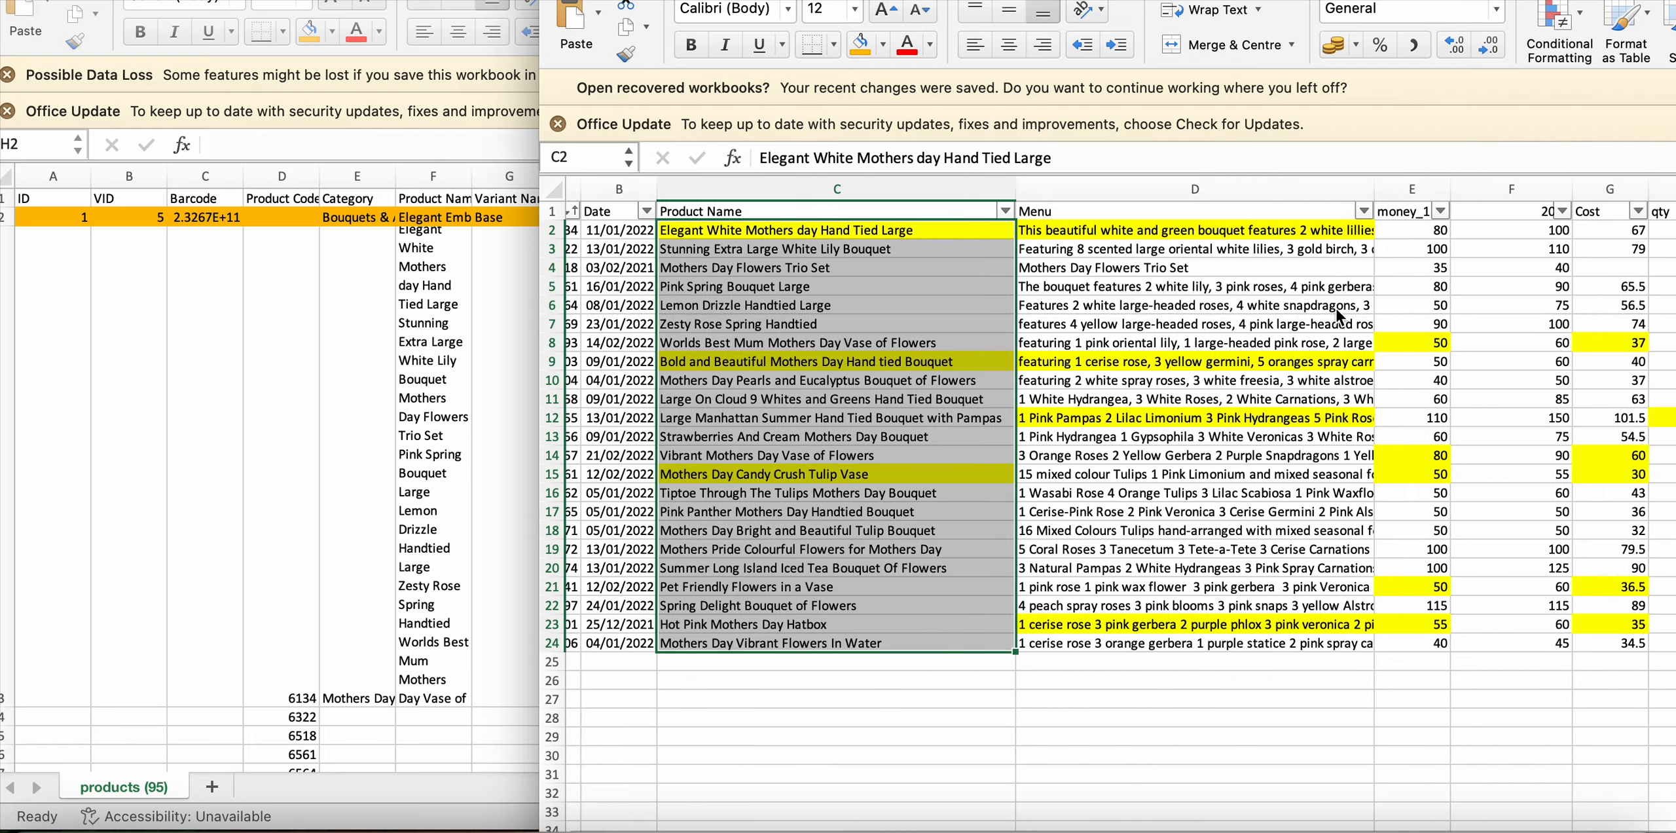
scroll(1336, 309, left, 9)
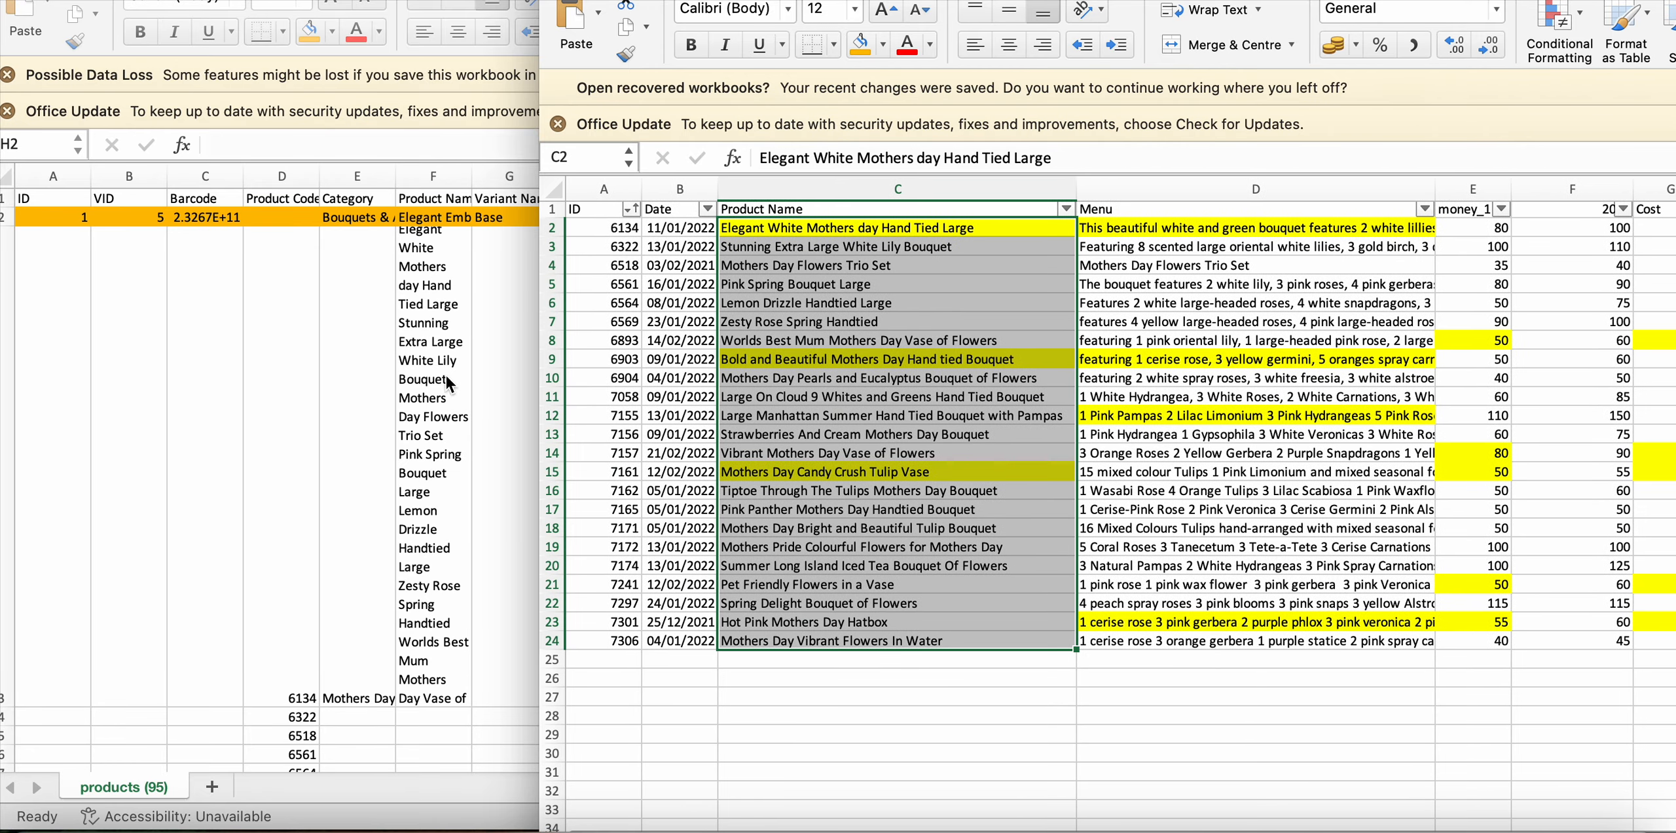
click(443, 380)
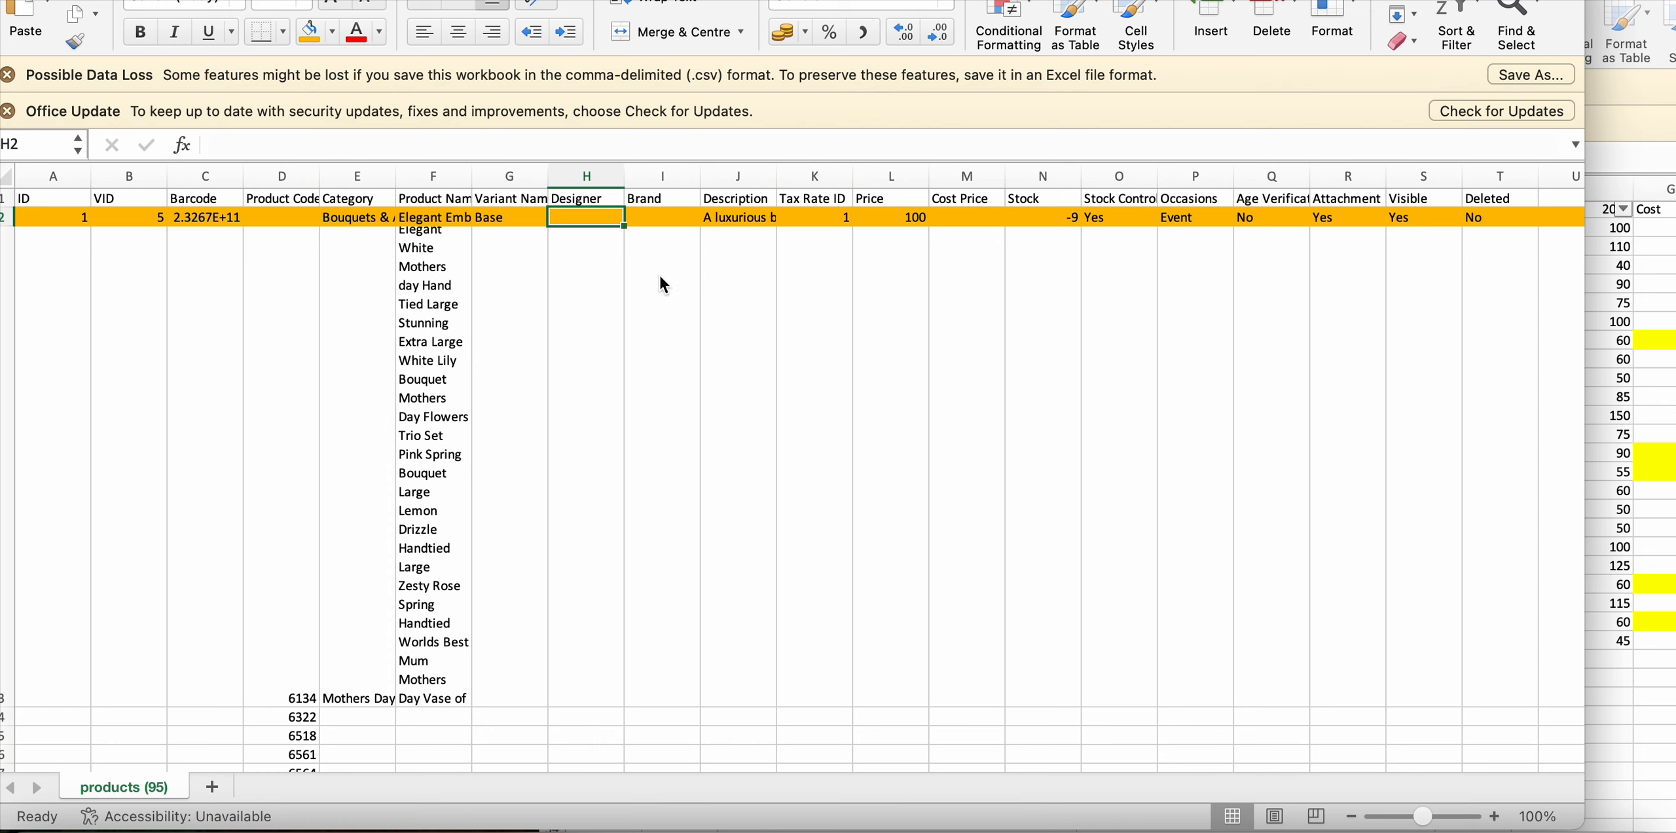
click(678, 273)
click(747, 280)
click(755, 213)
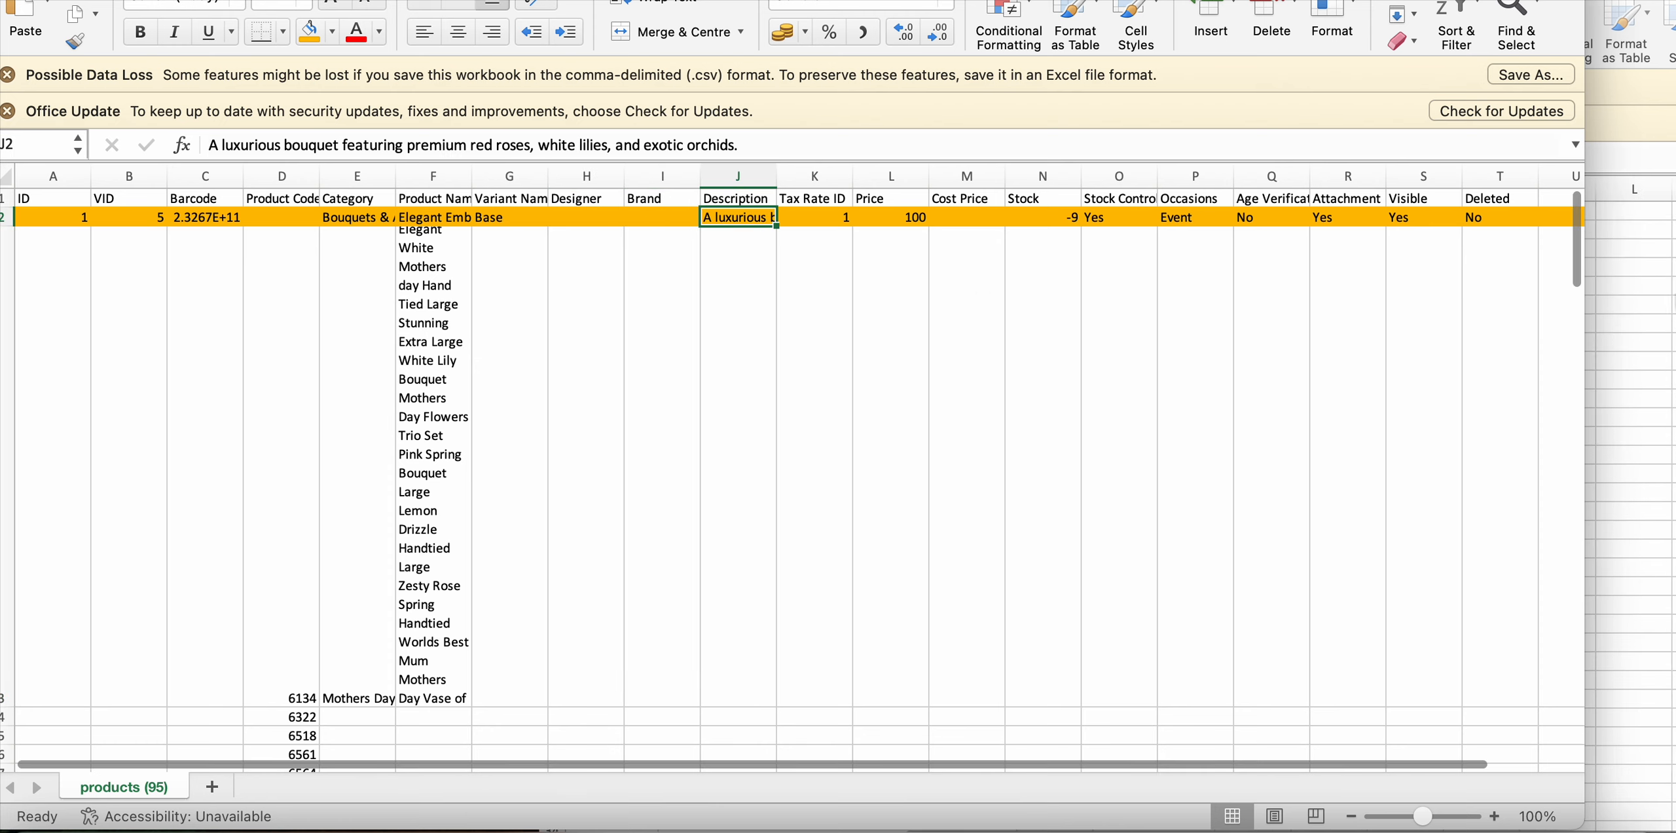
Copy the Menu texts in D2:D24 of the source workbook and paste them into the template's Description column starting at J3
click(1616, 294)
scroll(1041, 271, right, 1)
drag(1125, 230, 1155, 649)
key(super+c)
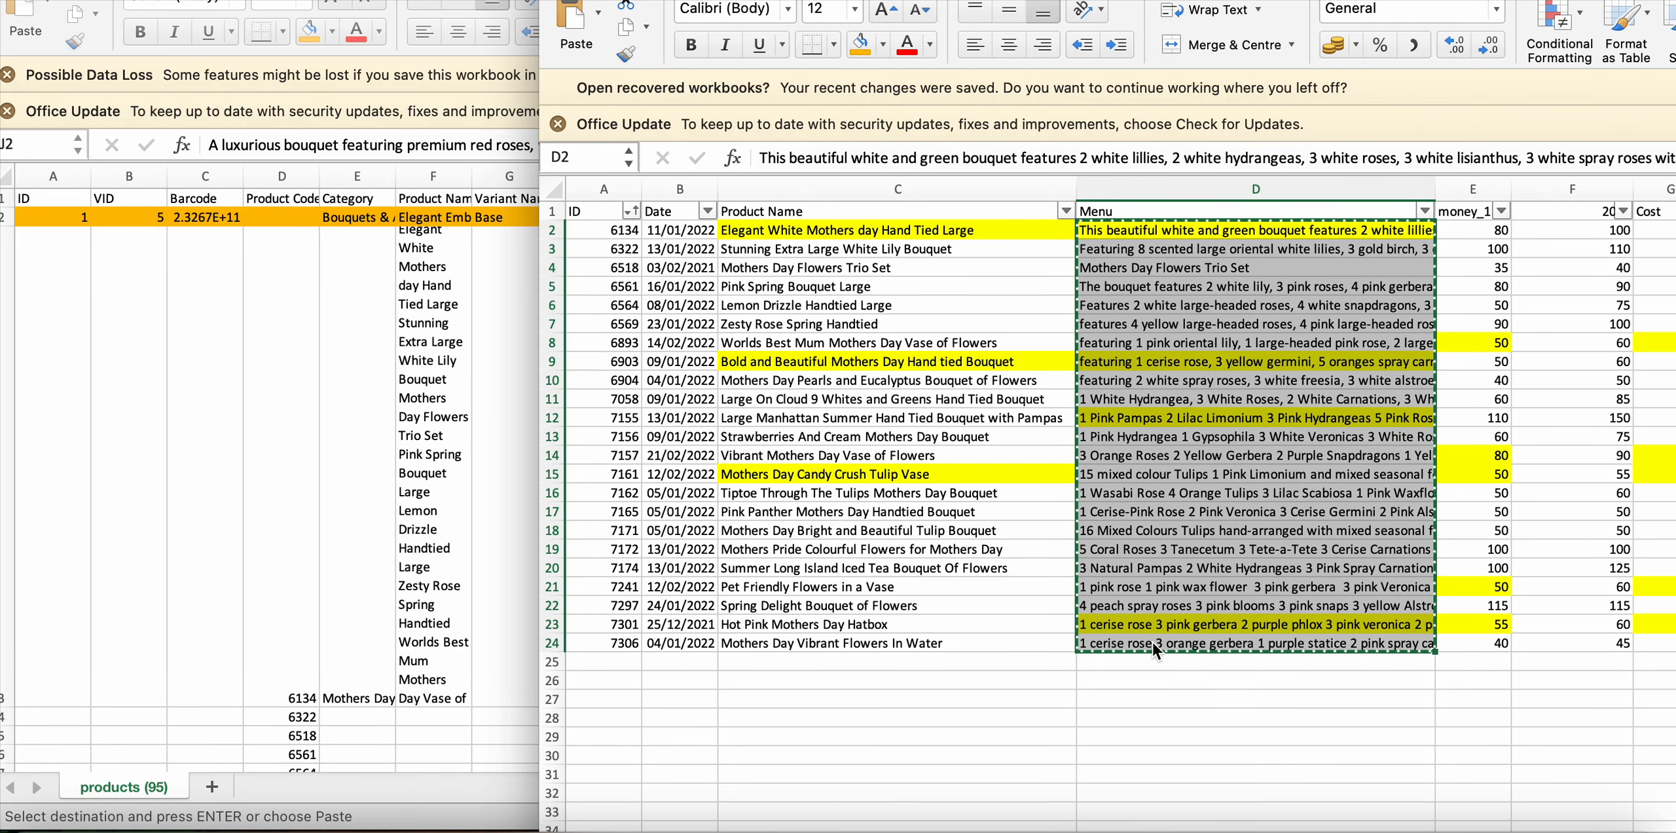
click(357, 425)
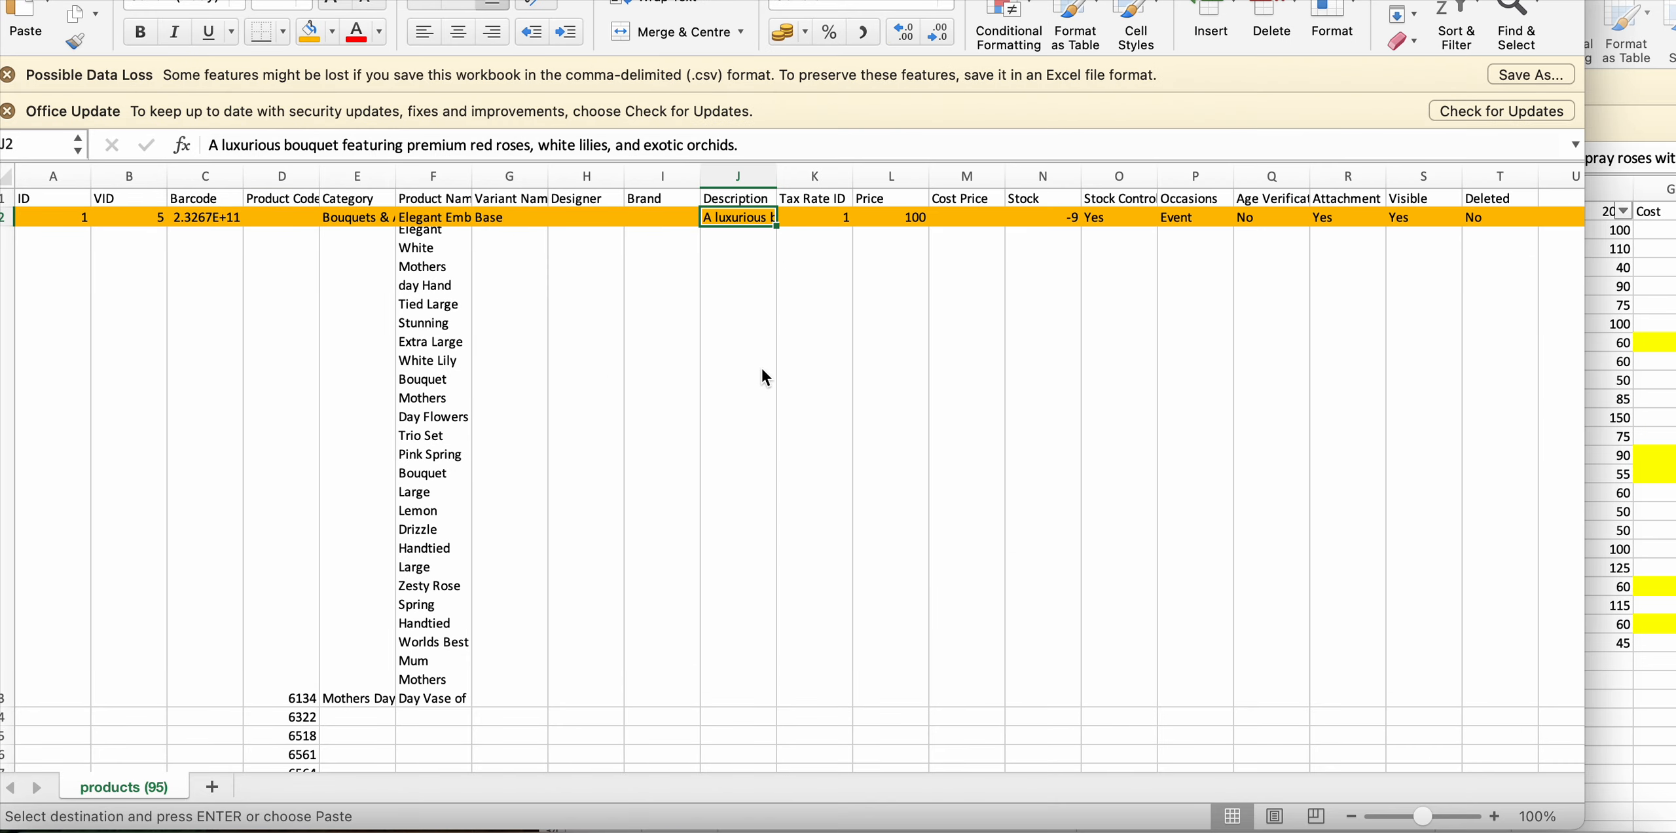
click(737, 257)
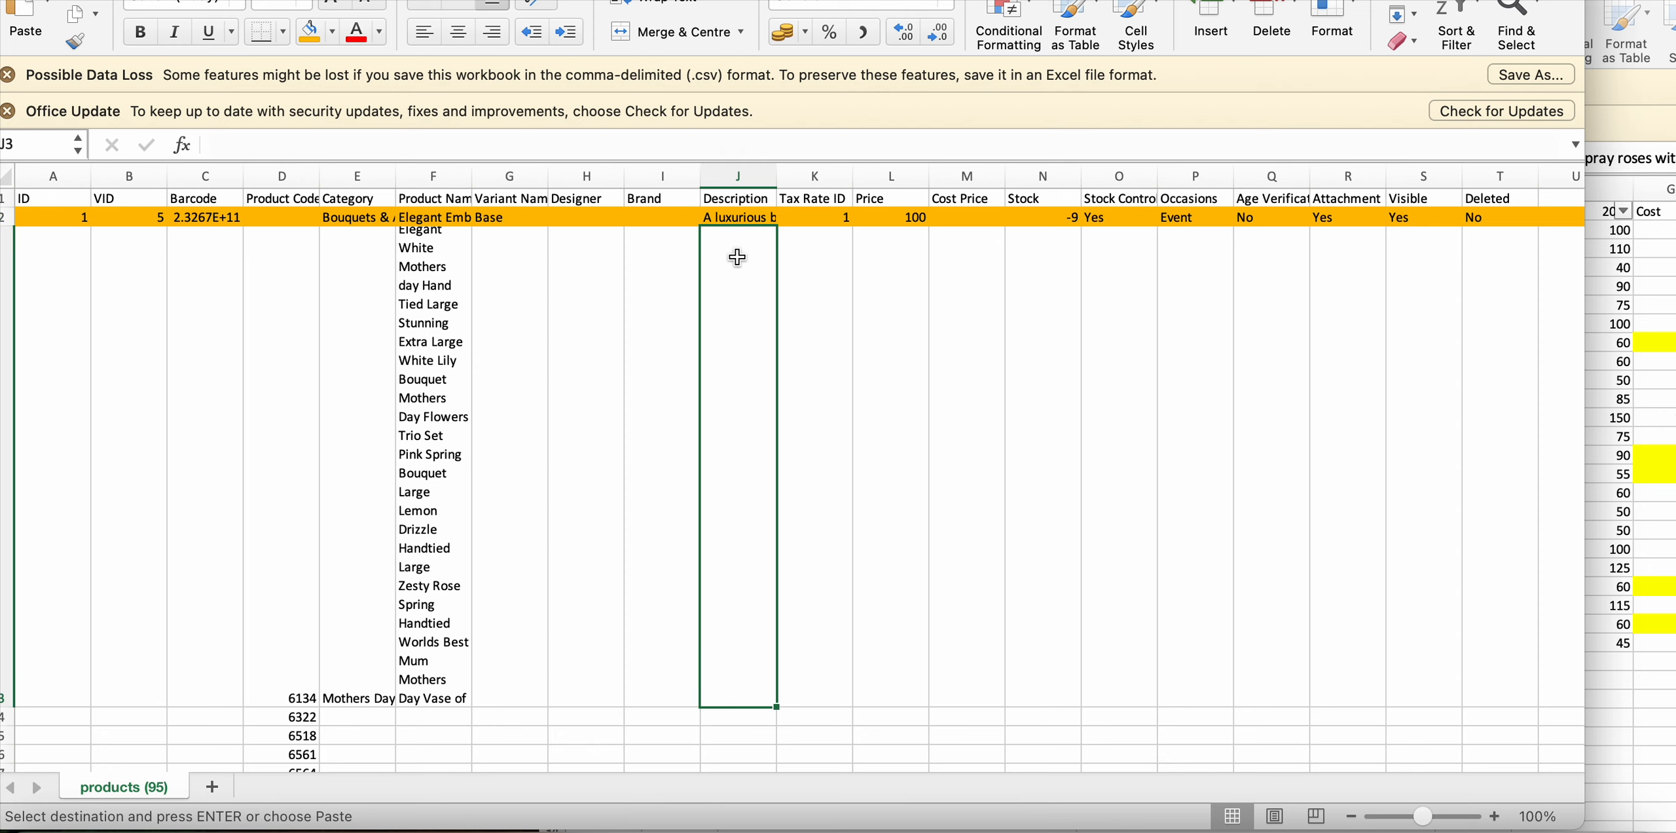
scroll(455, 338, down, 1)
key(super+v)
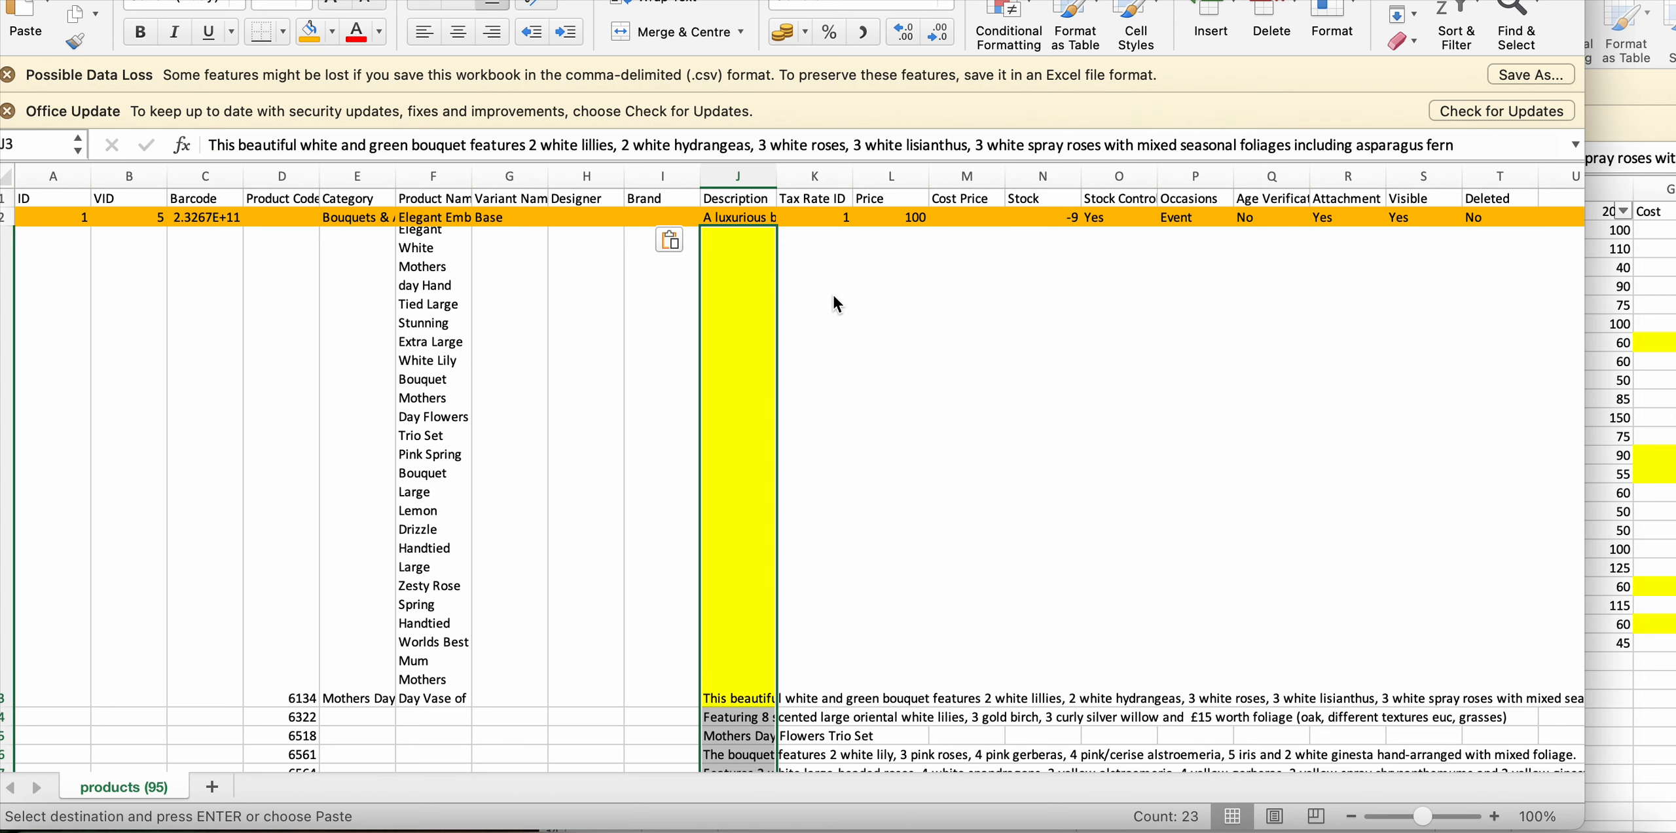
Set the Tax Rate ID of the first new product in K3 to 1
click(833, 293)
text(1)
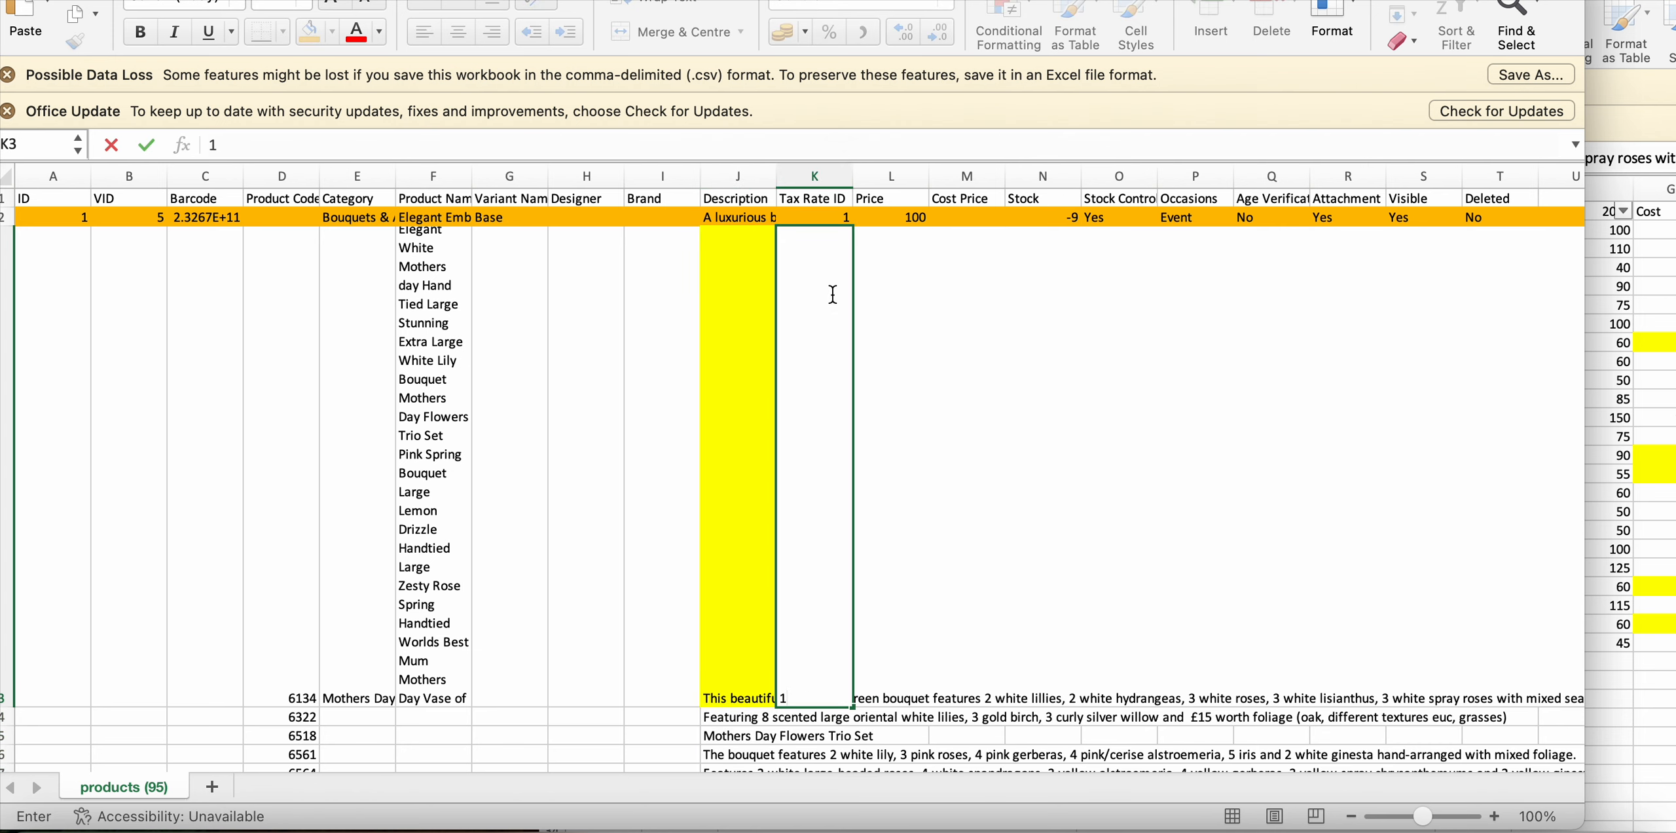
key(Tab)
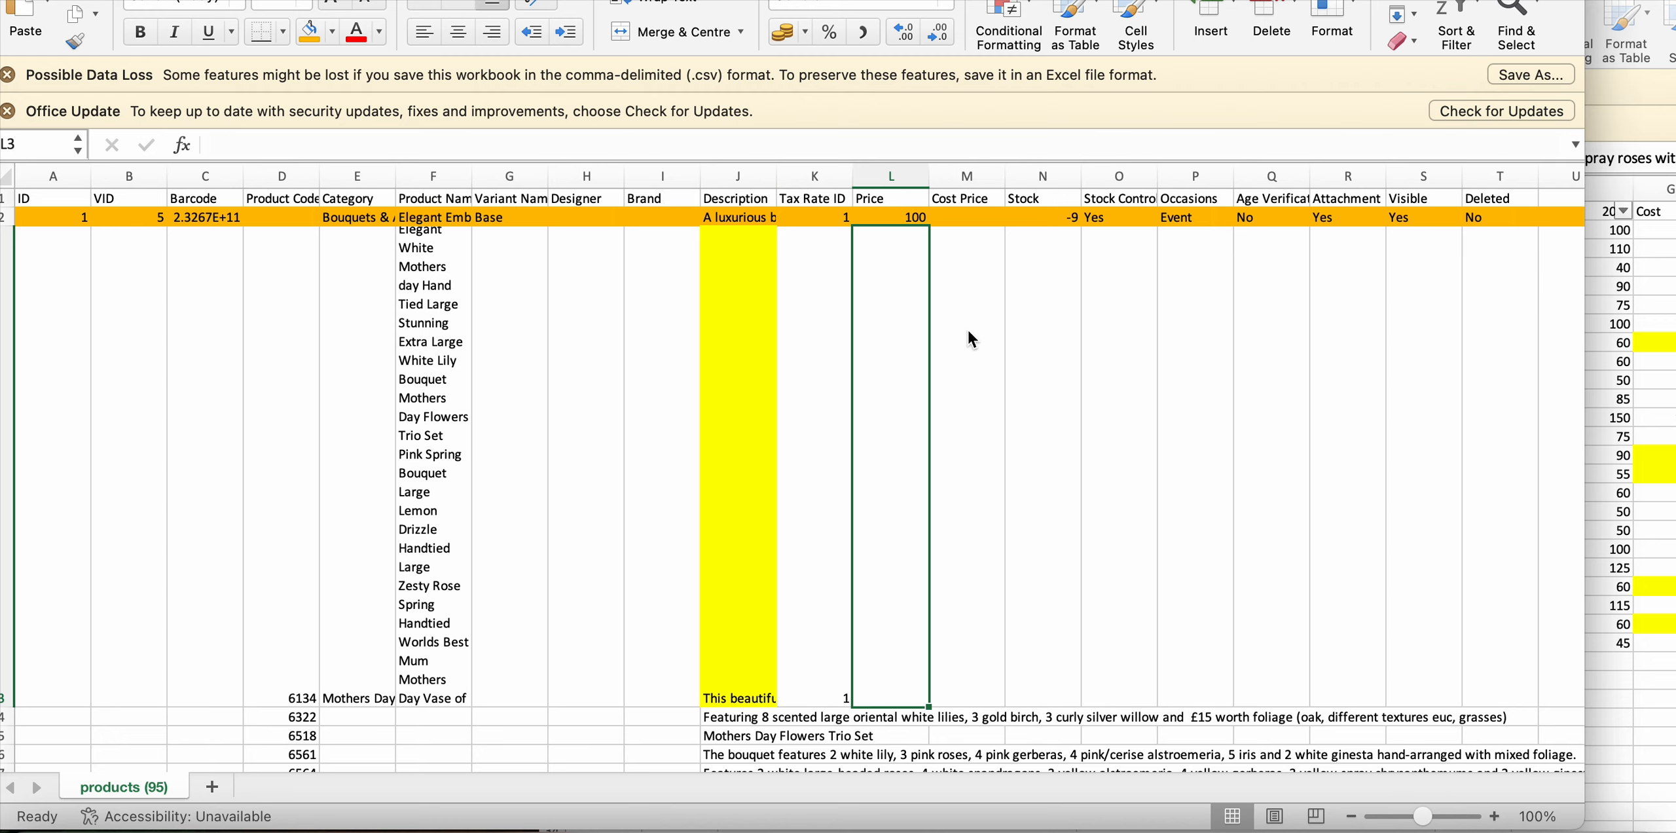
Copy the prices in F2:F24 of the source workbook and paste them into the template's Price column starting at L3
scroll(966, 327, right, 2)
click(1662, 307)
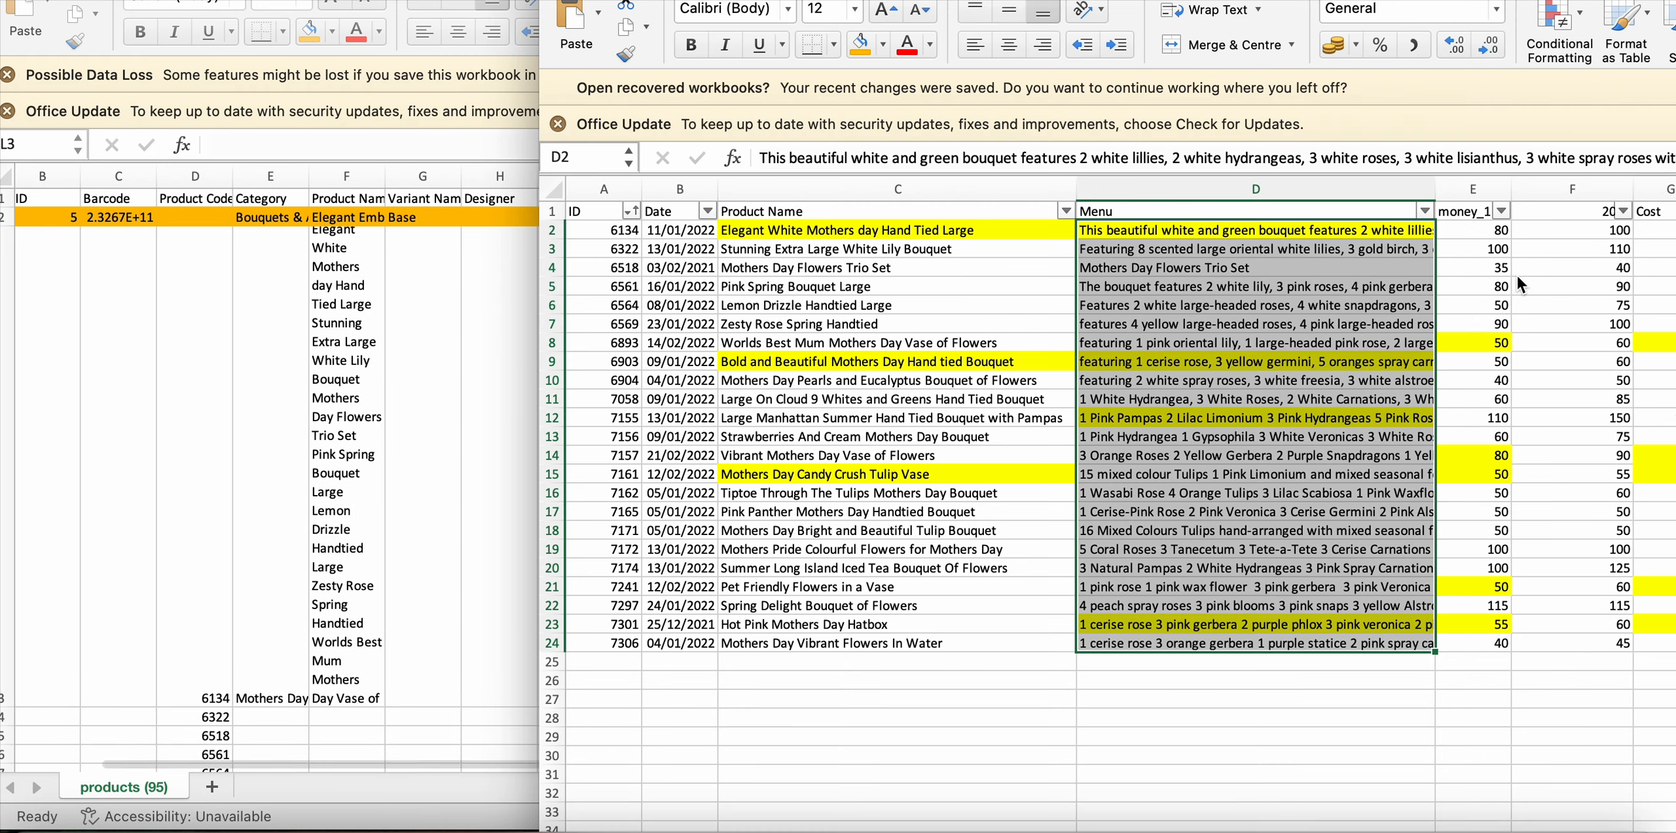
drag(1487, 229, 1492, 645)
drag(1594, 229, 1597, 646)
key(super+c)
click(423, 456)
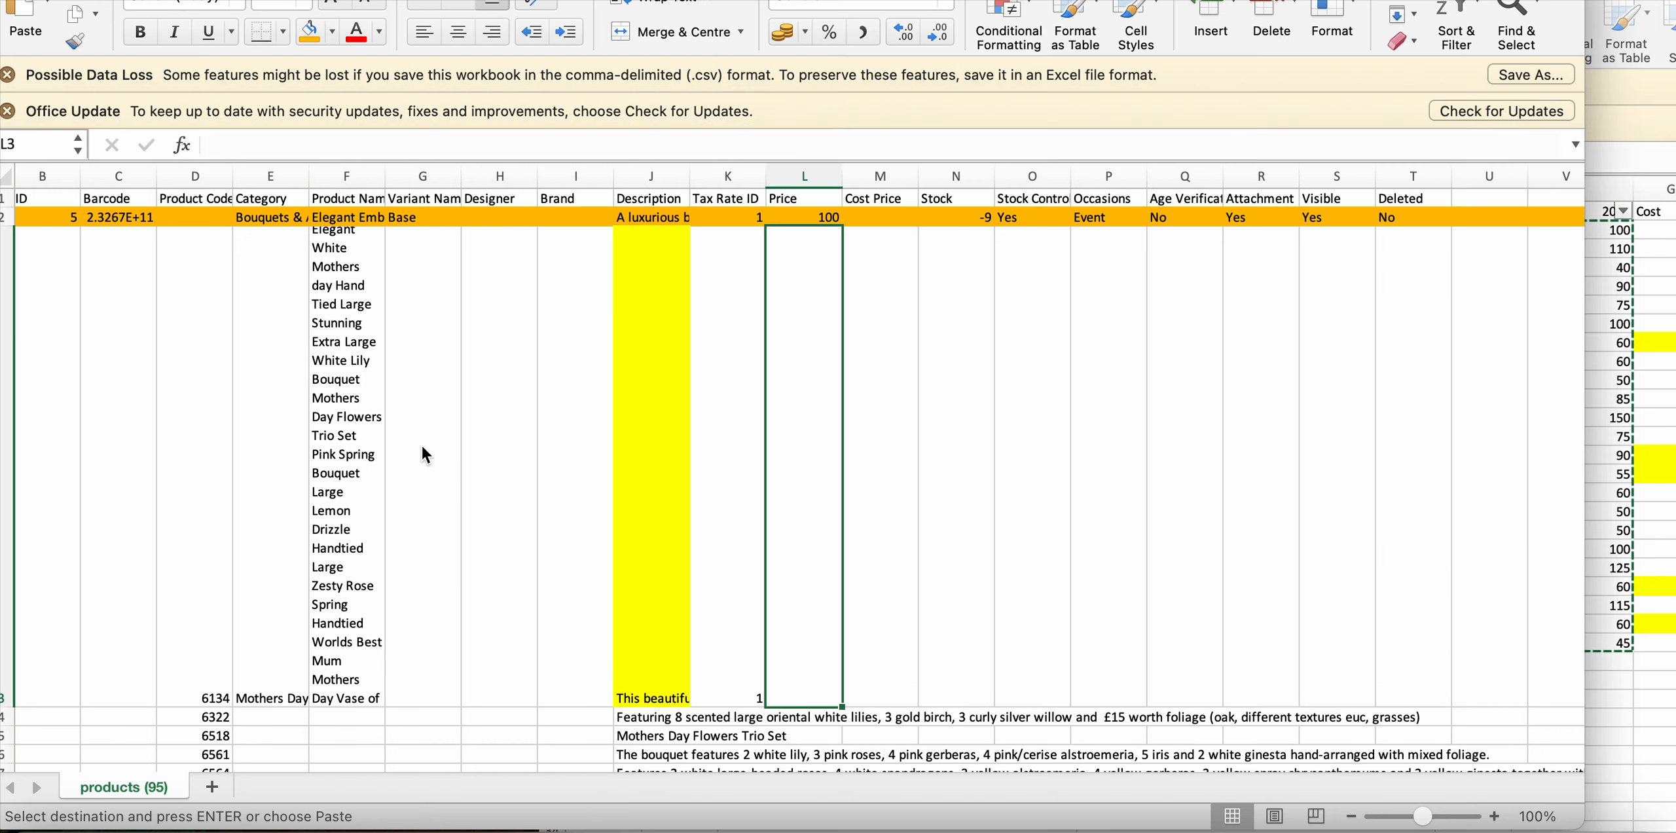
key(super+v)
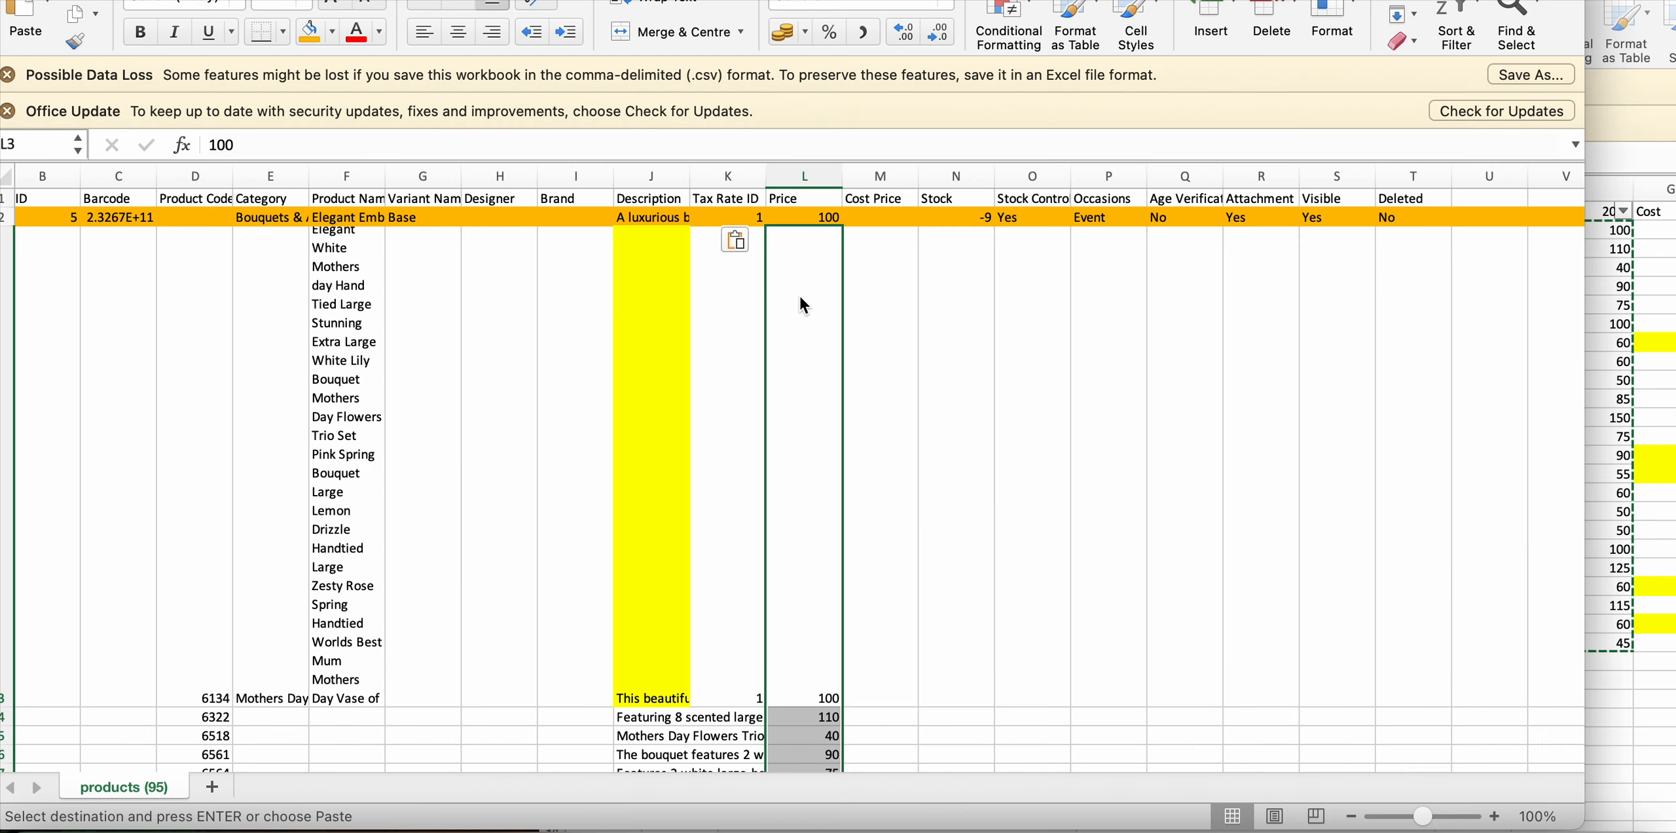
Leave Cost Price and Stock blank in row 3 and set stock control in O3 to No
click(898, 288)
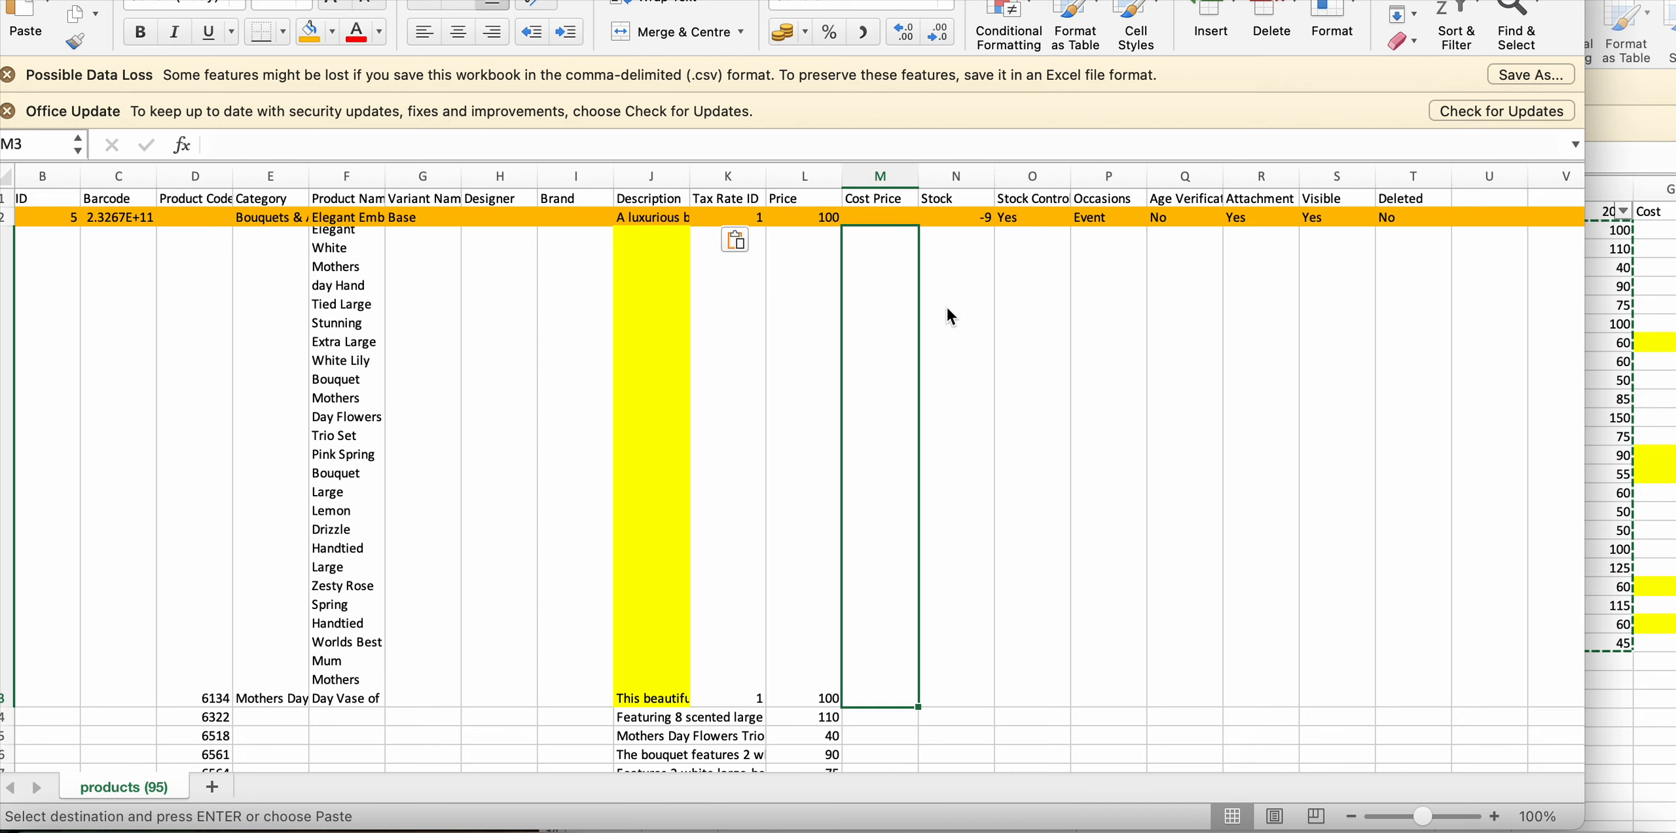
click(975, 281)
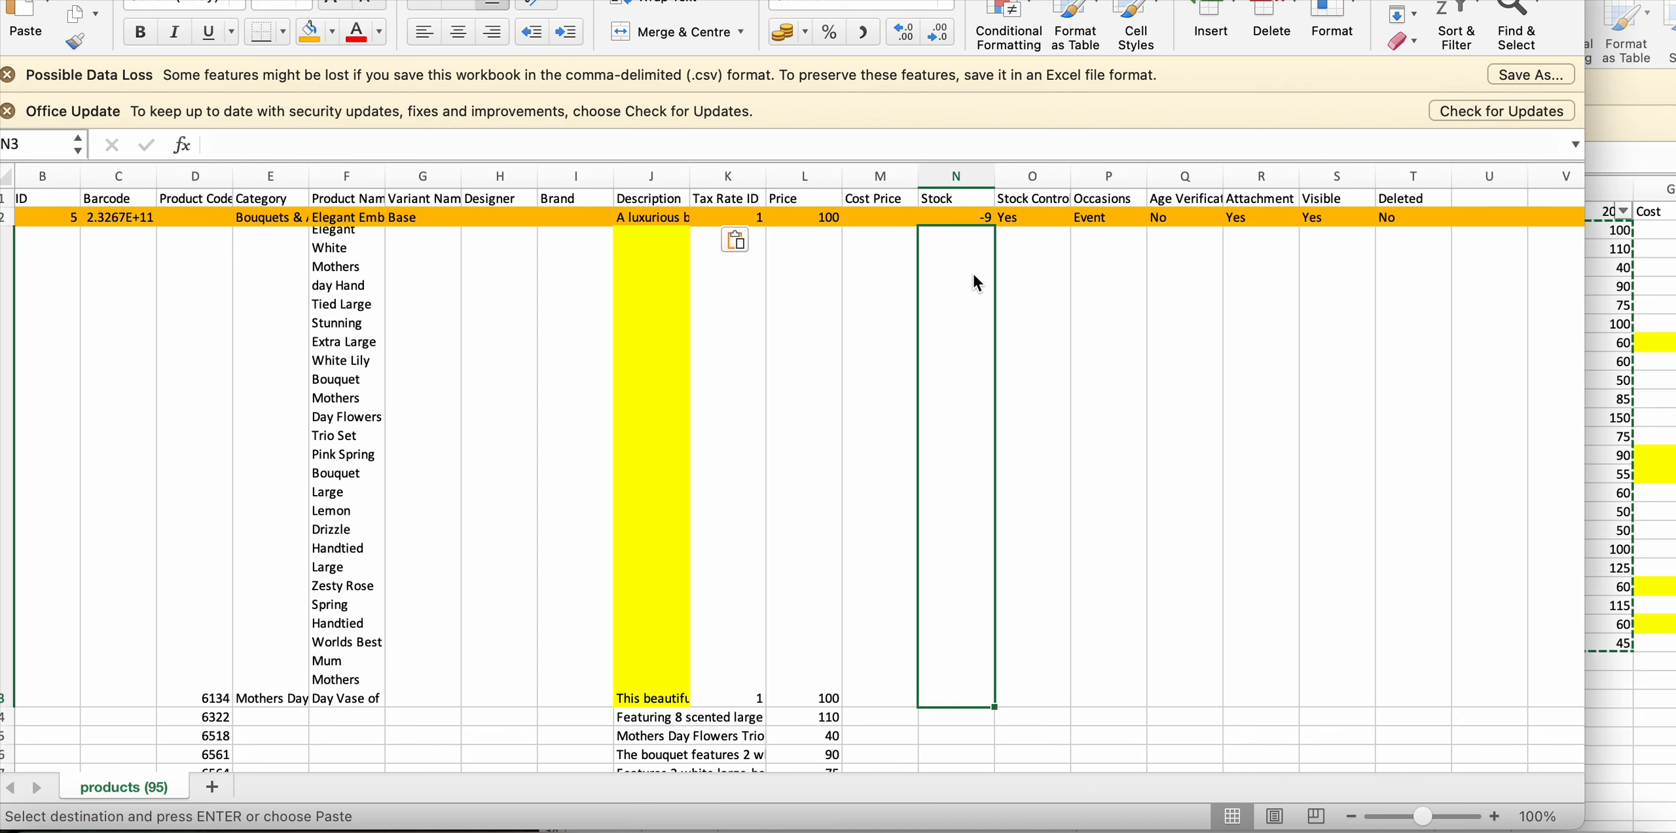
click(1030, 296)
text(No)
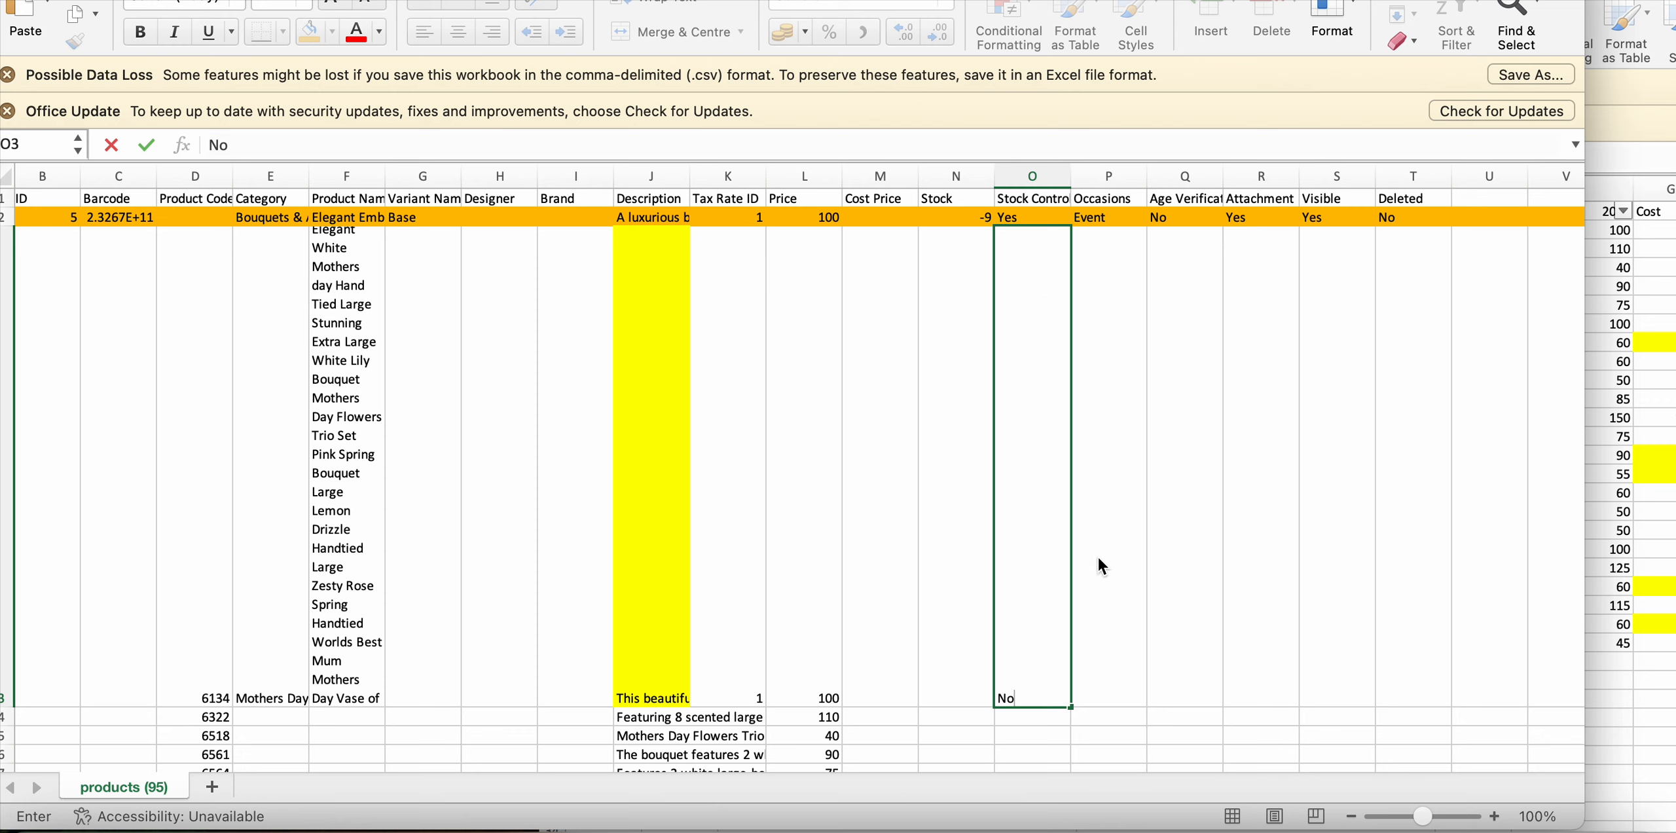
click(1098, 558)
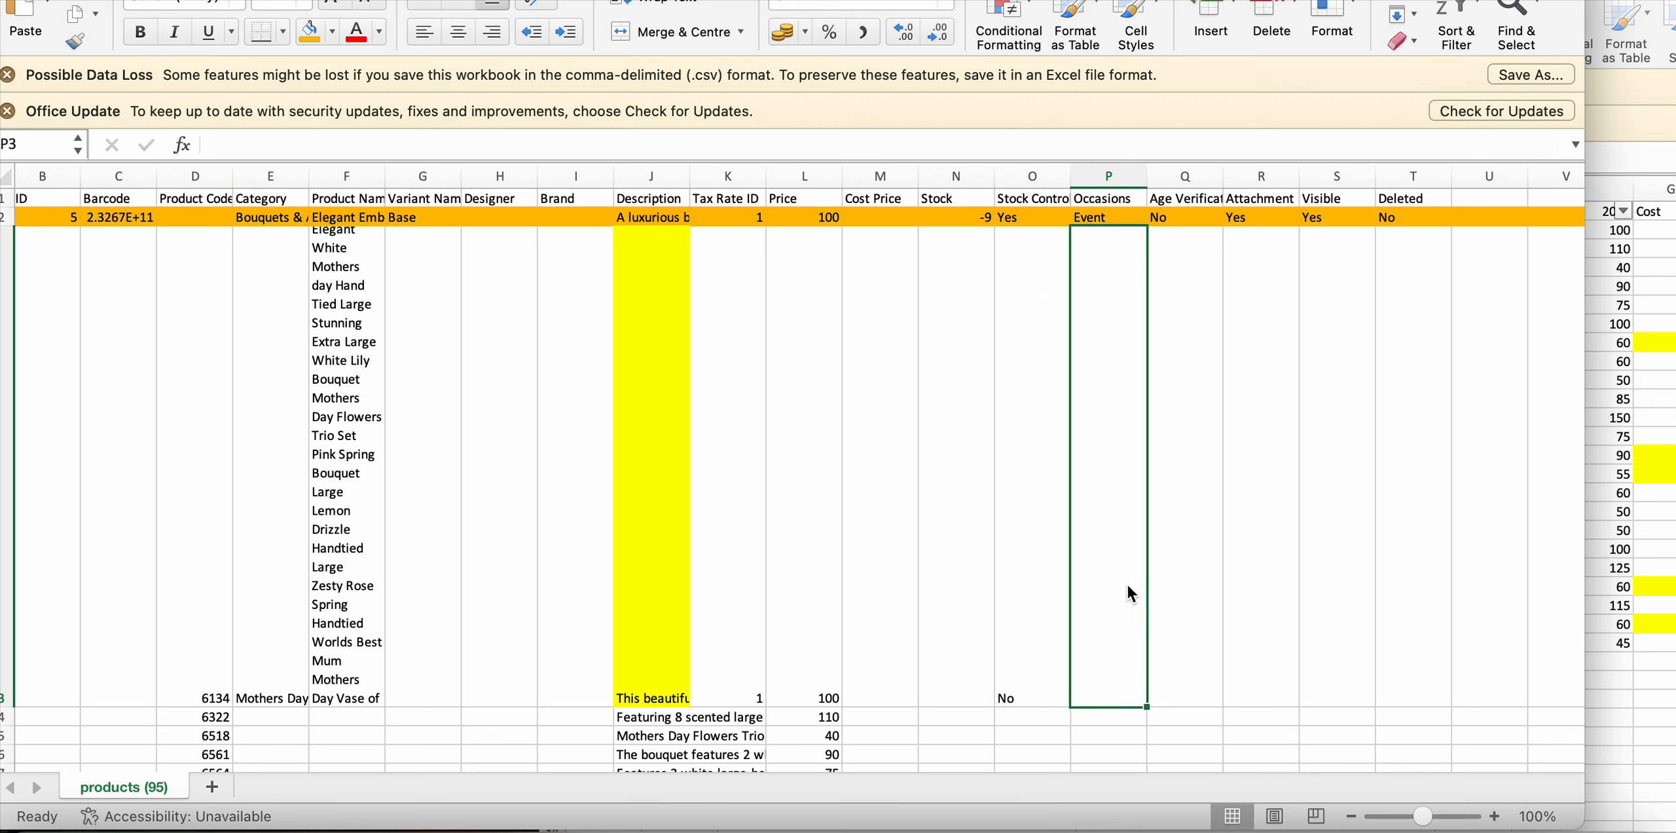
Skip Occasions in row 3, entering no for age verification in Q3 and No for Attachment in R3
key(Tab)
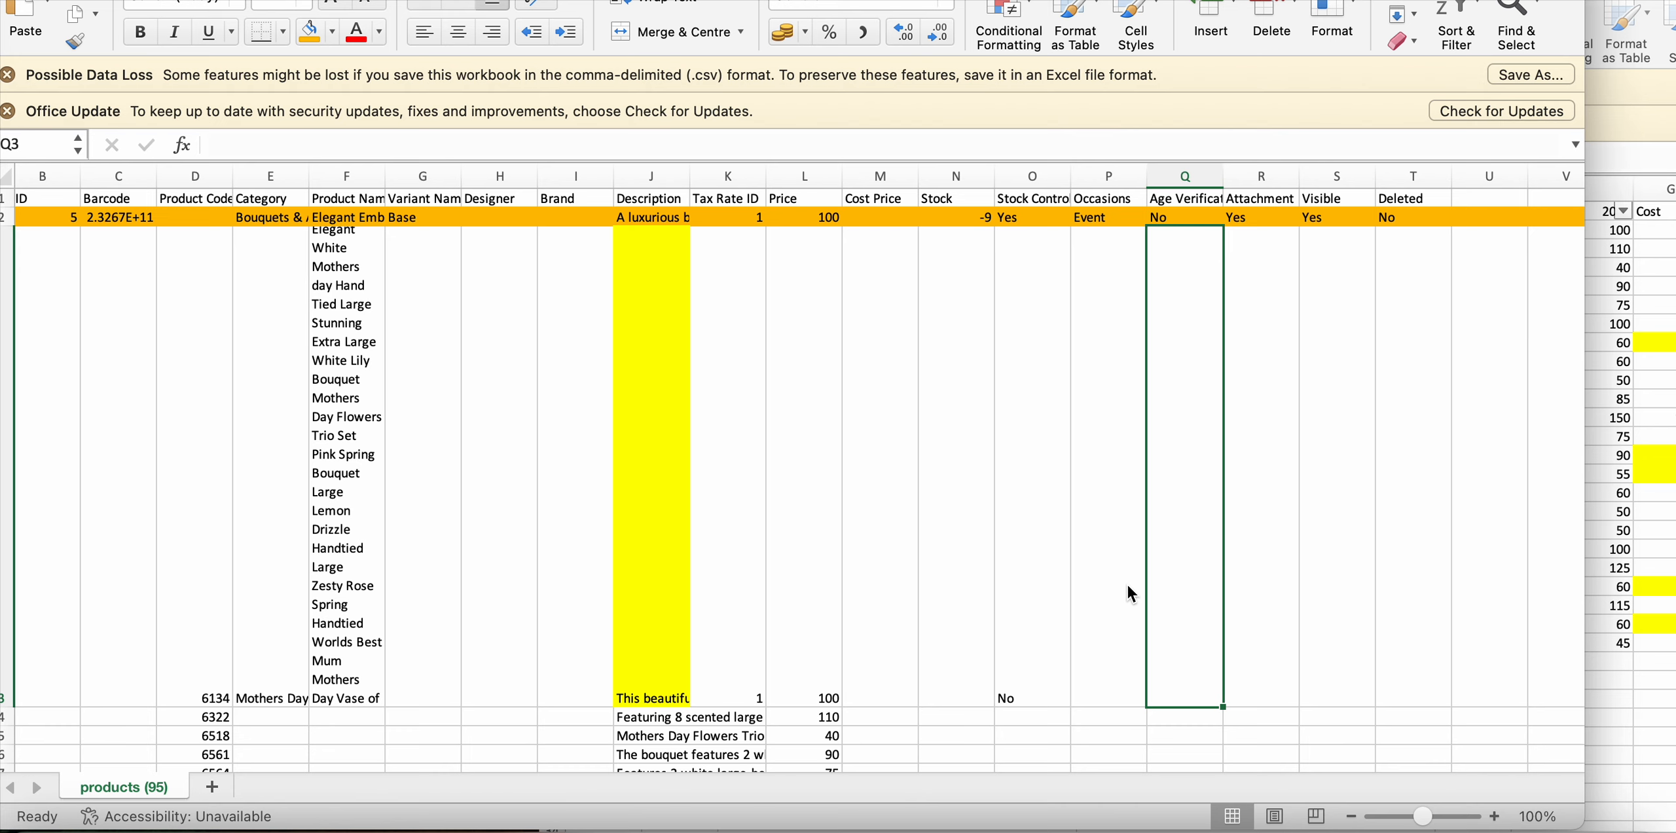
text(no)
key(Tab)
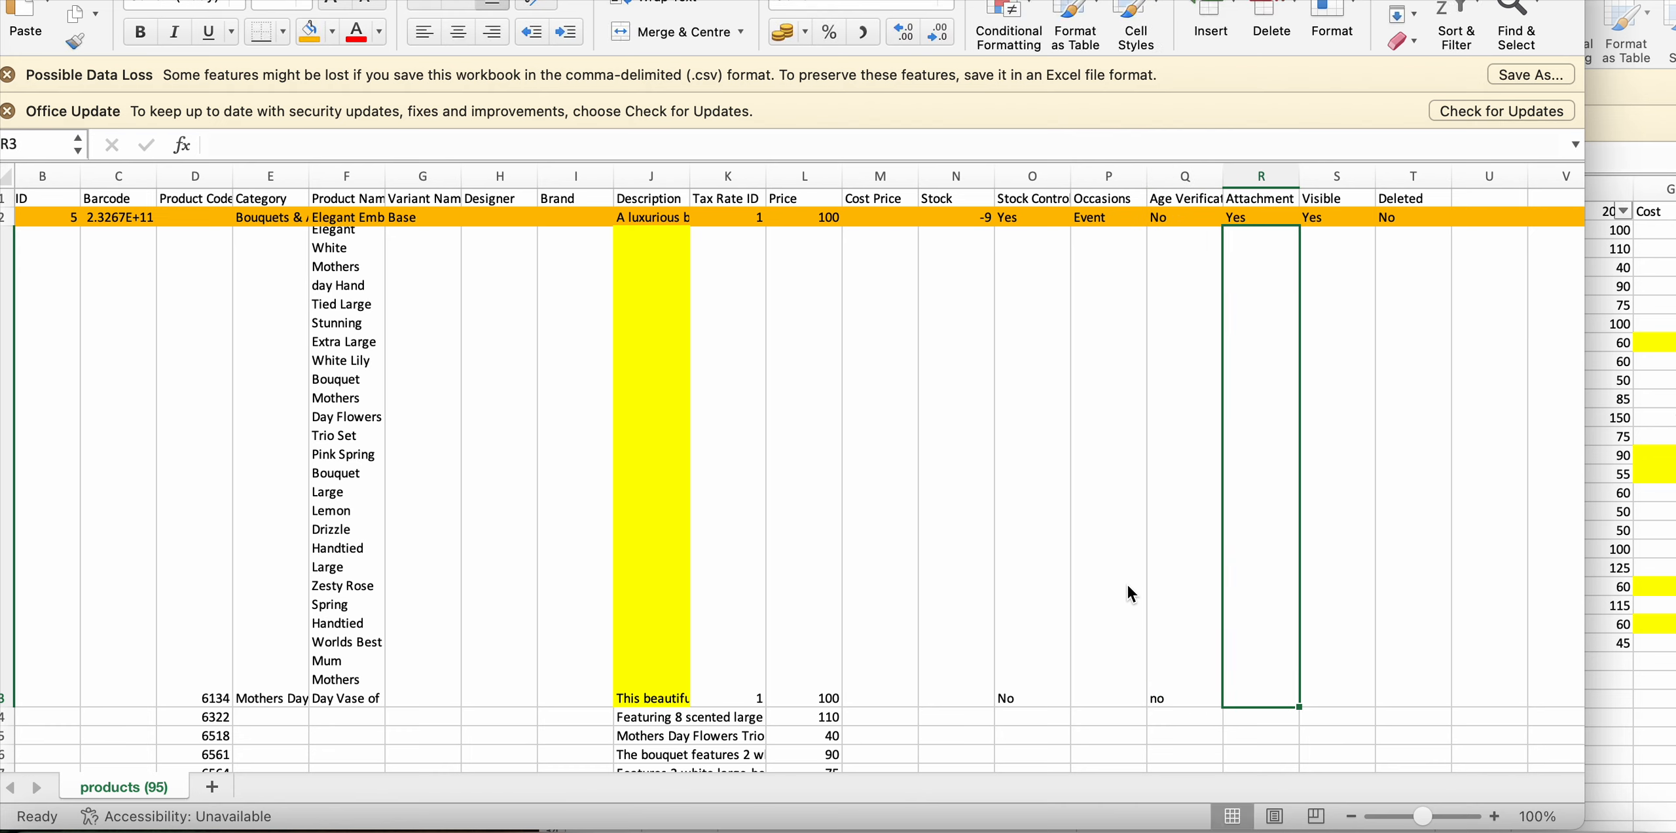
text(No)
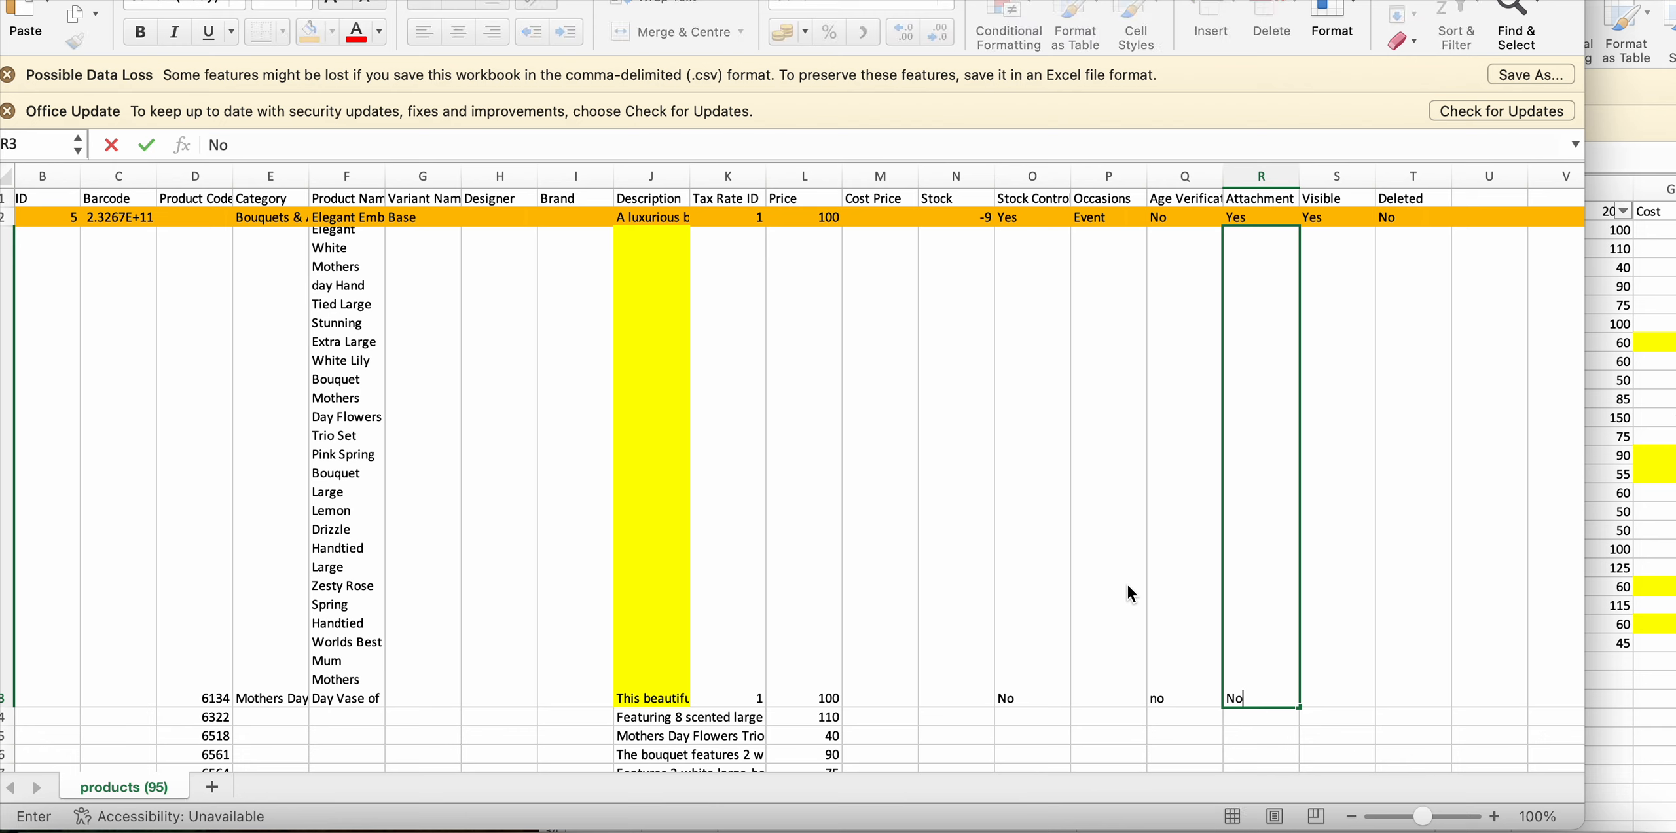
key(Tab)
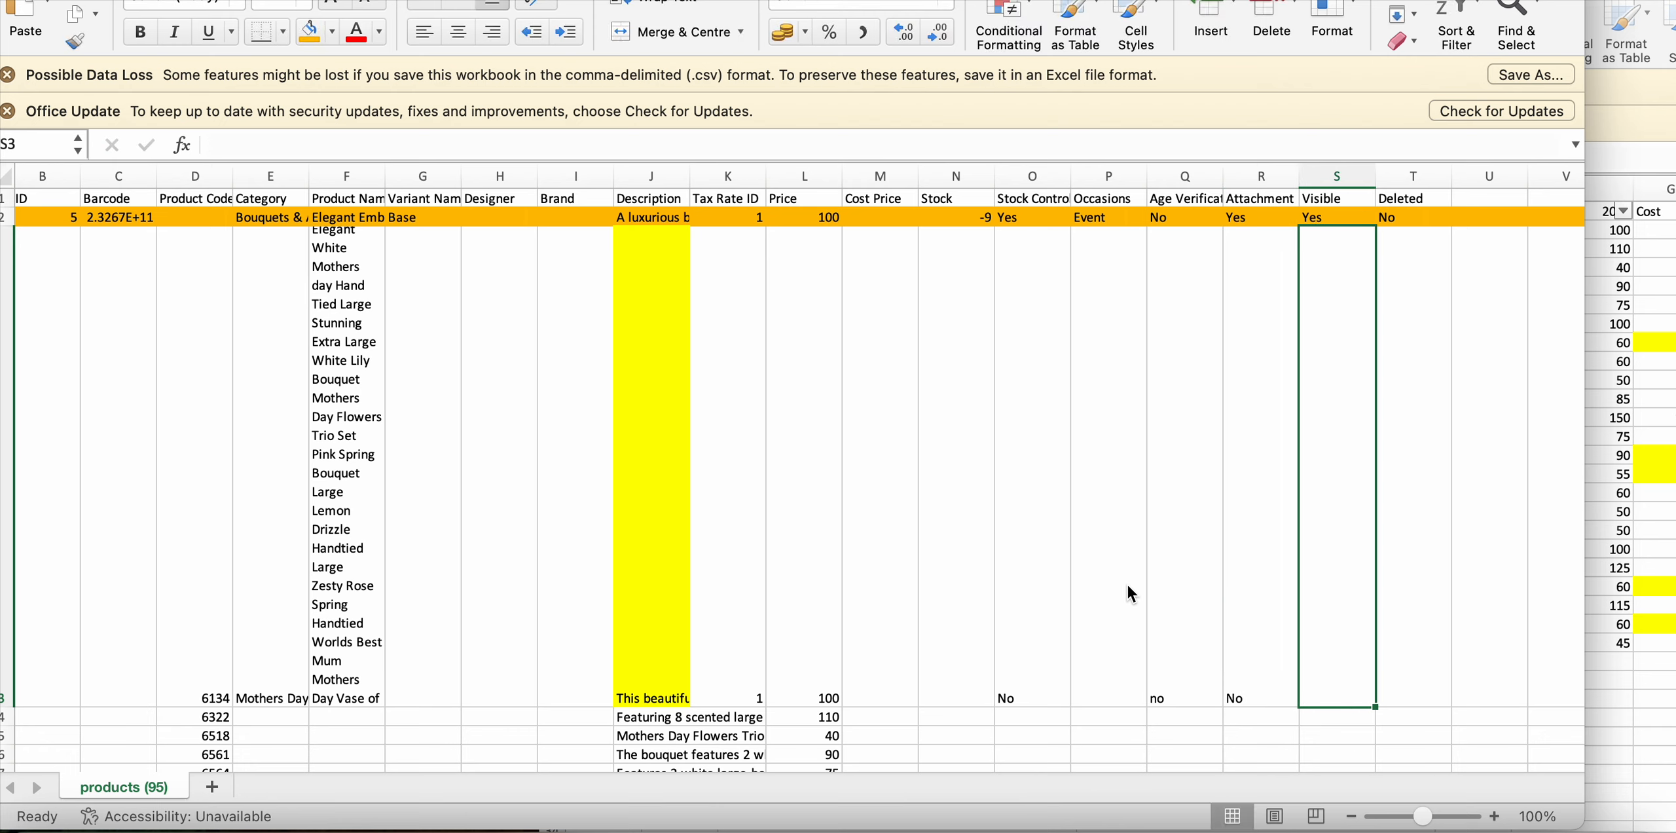
Set Visible to Yes in S3 and Deleted to No in T3
text(Yes)
key(Tab)
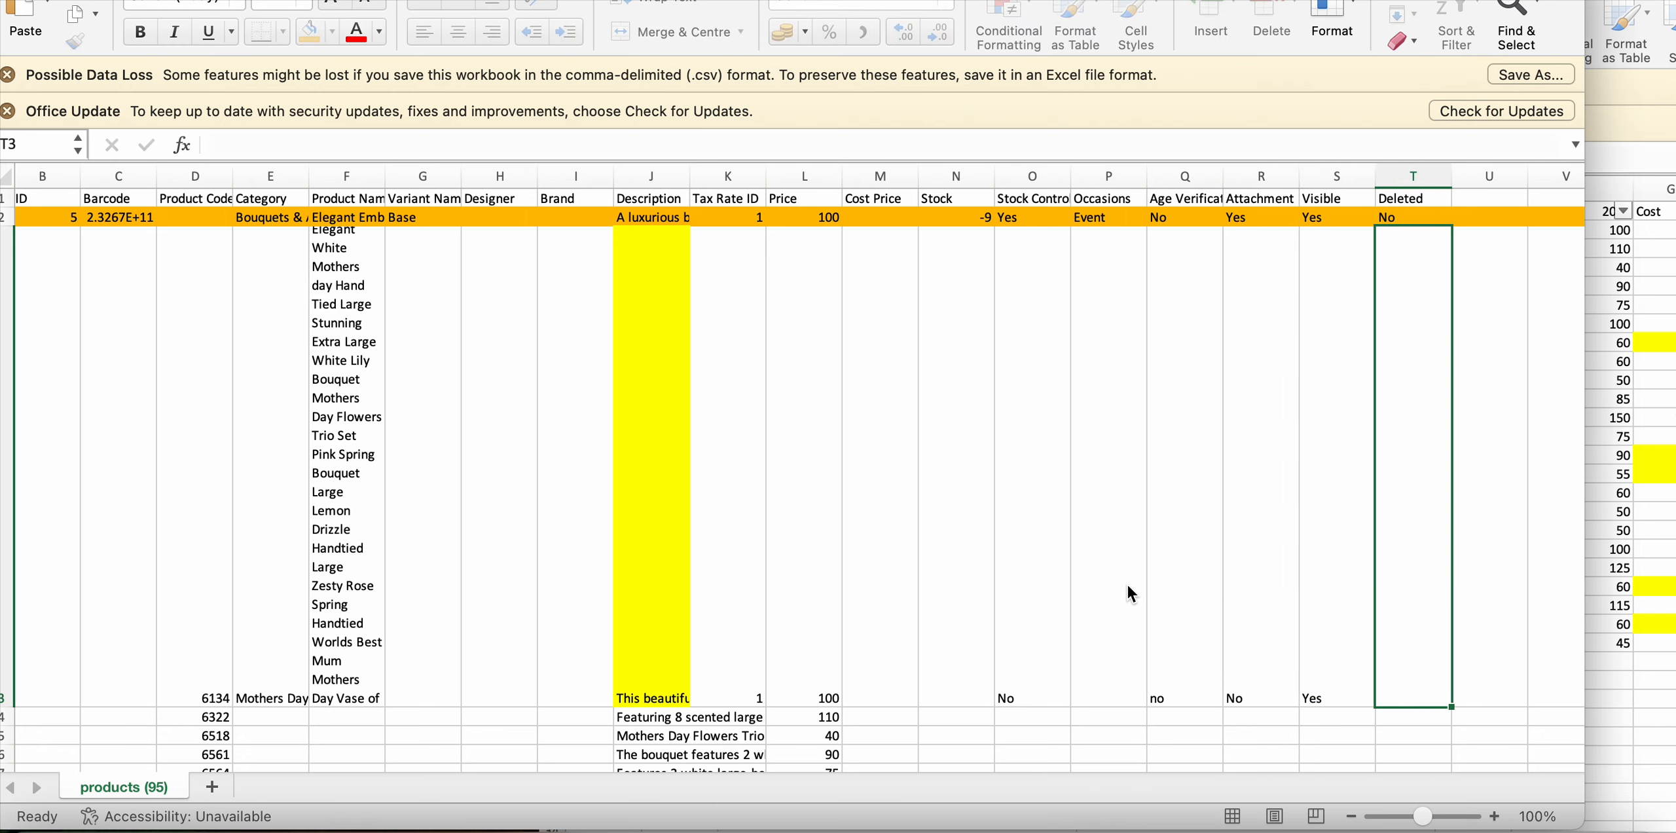
text(No)
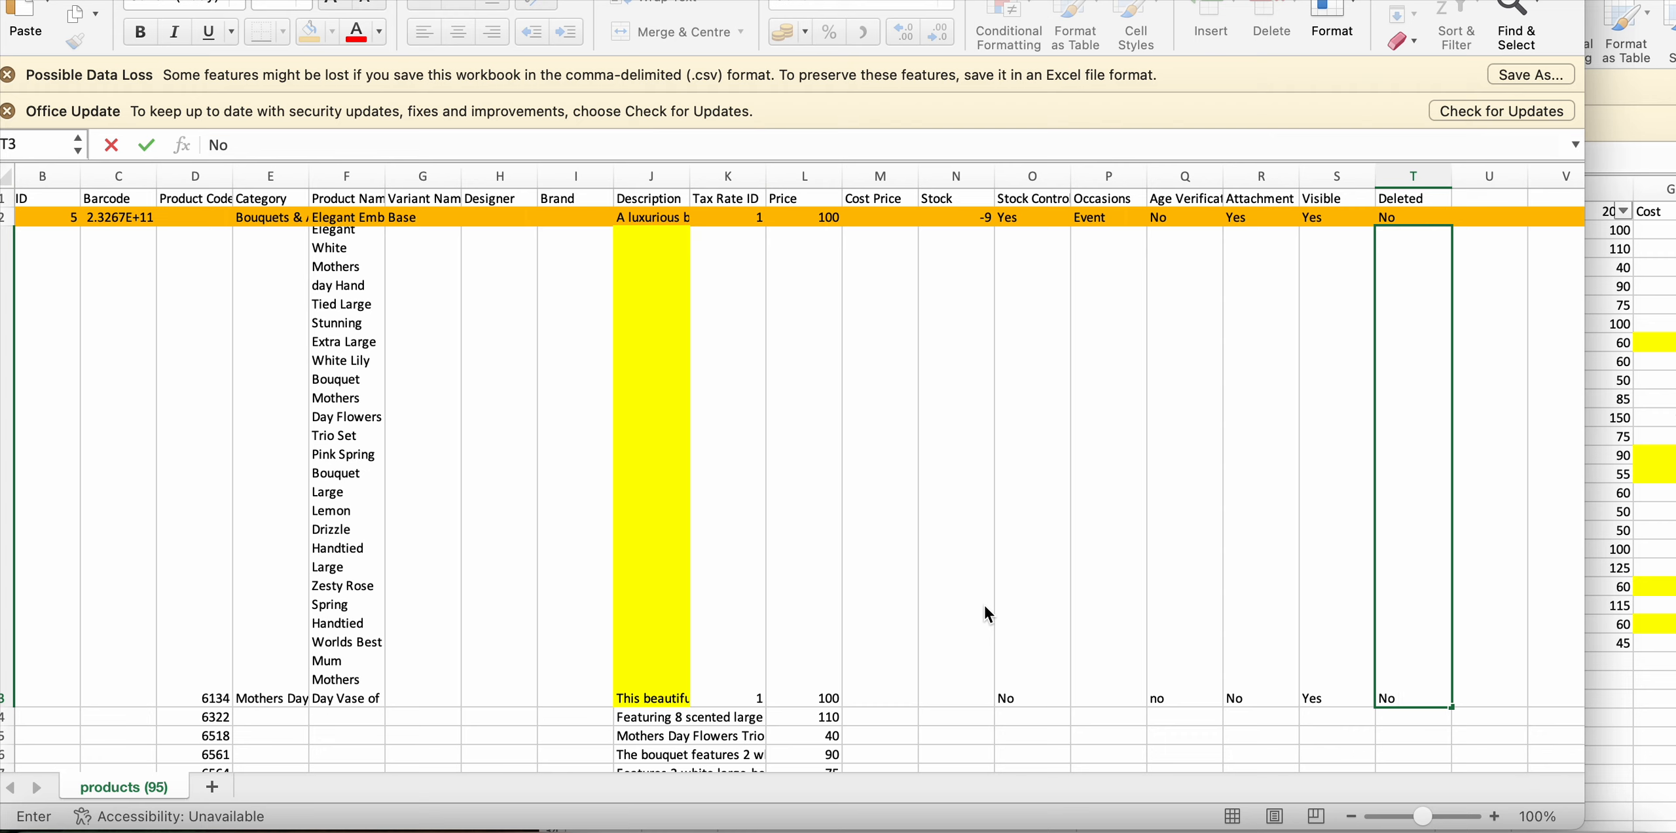
right_click(1023, 568)
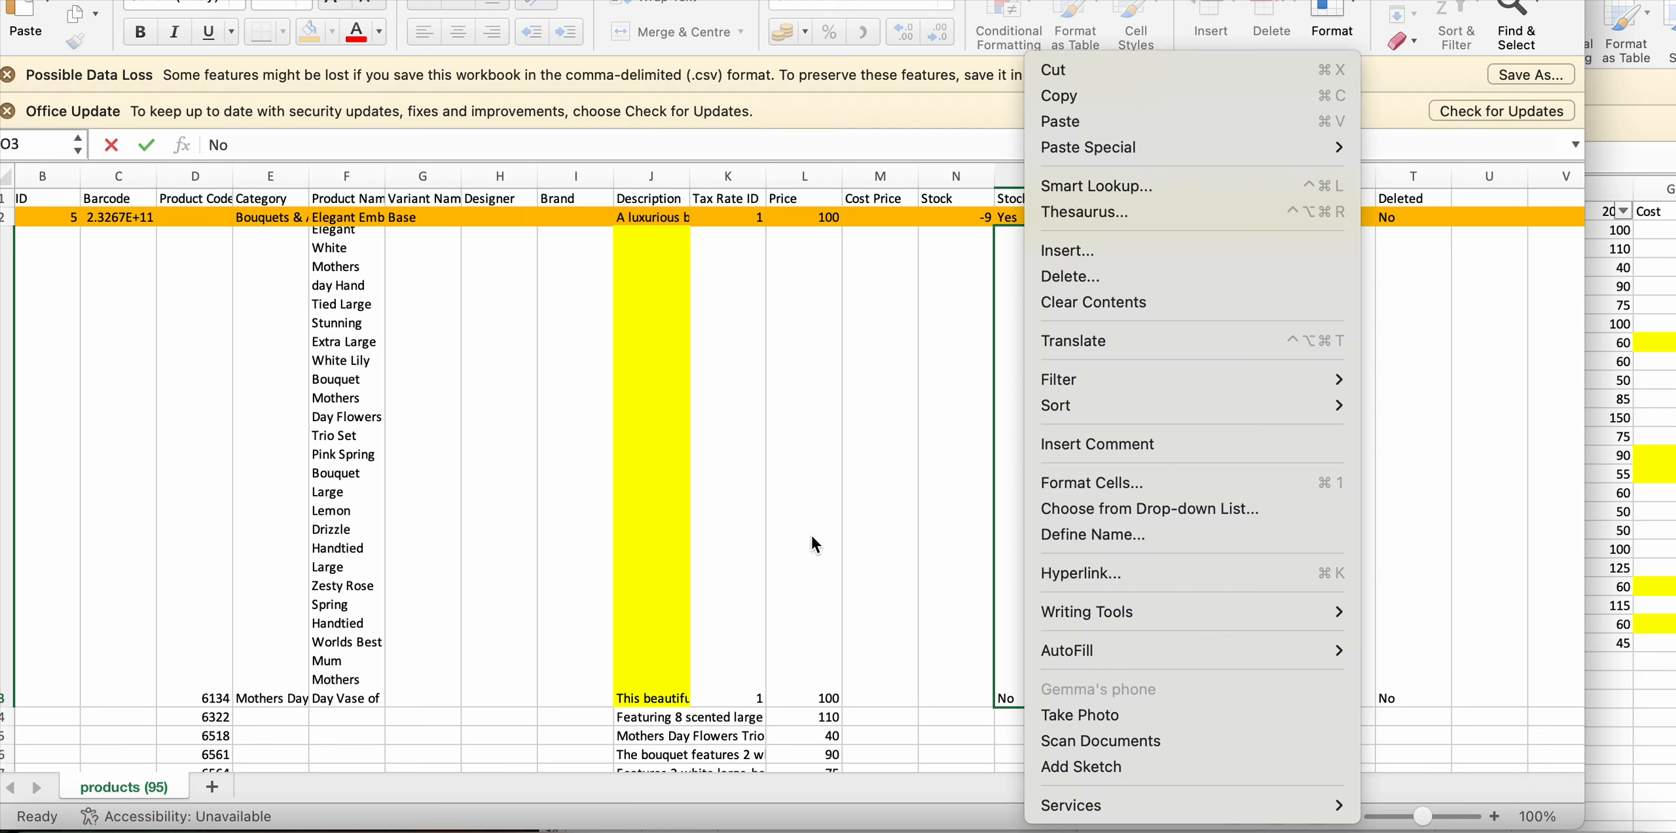
Copy the Mothers Day 2025 category from E3 and paste it down the Category column into E4:E25
right_click(511, 496)
click(290, 496)
click(273, 576)
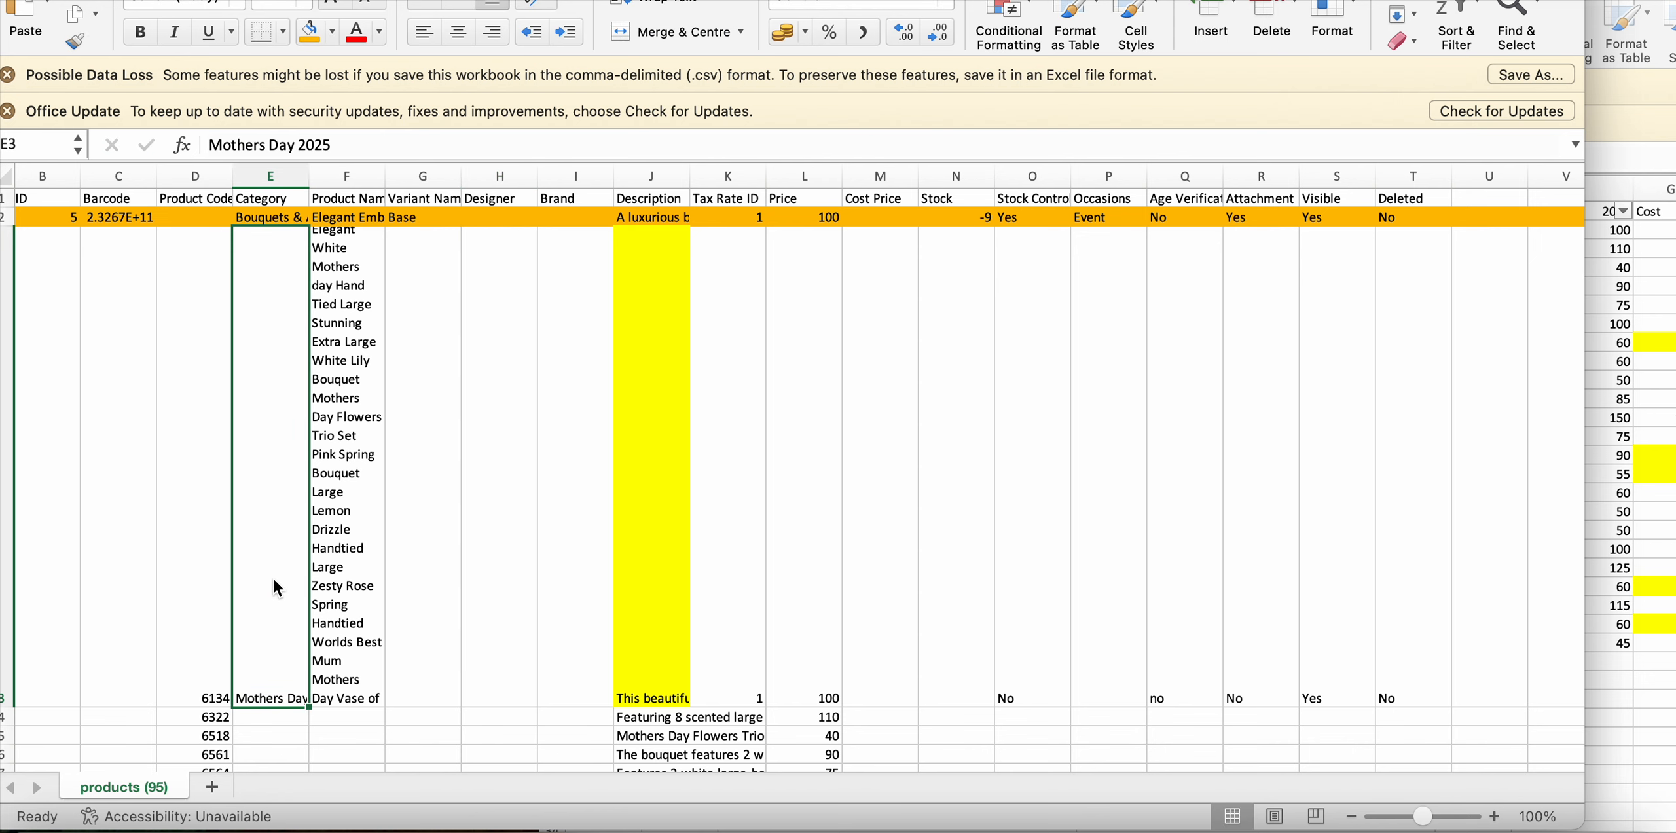
key(super+c)
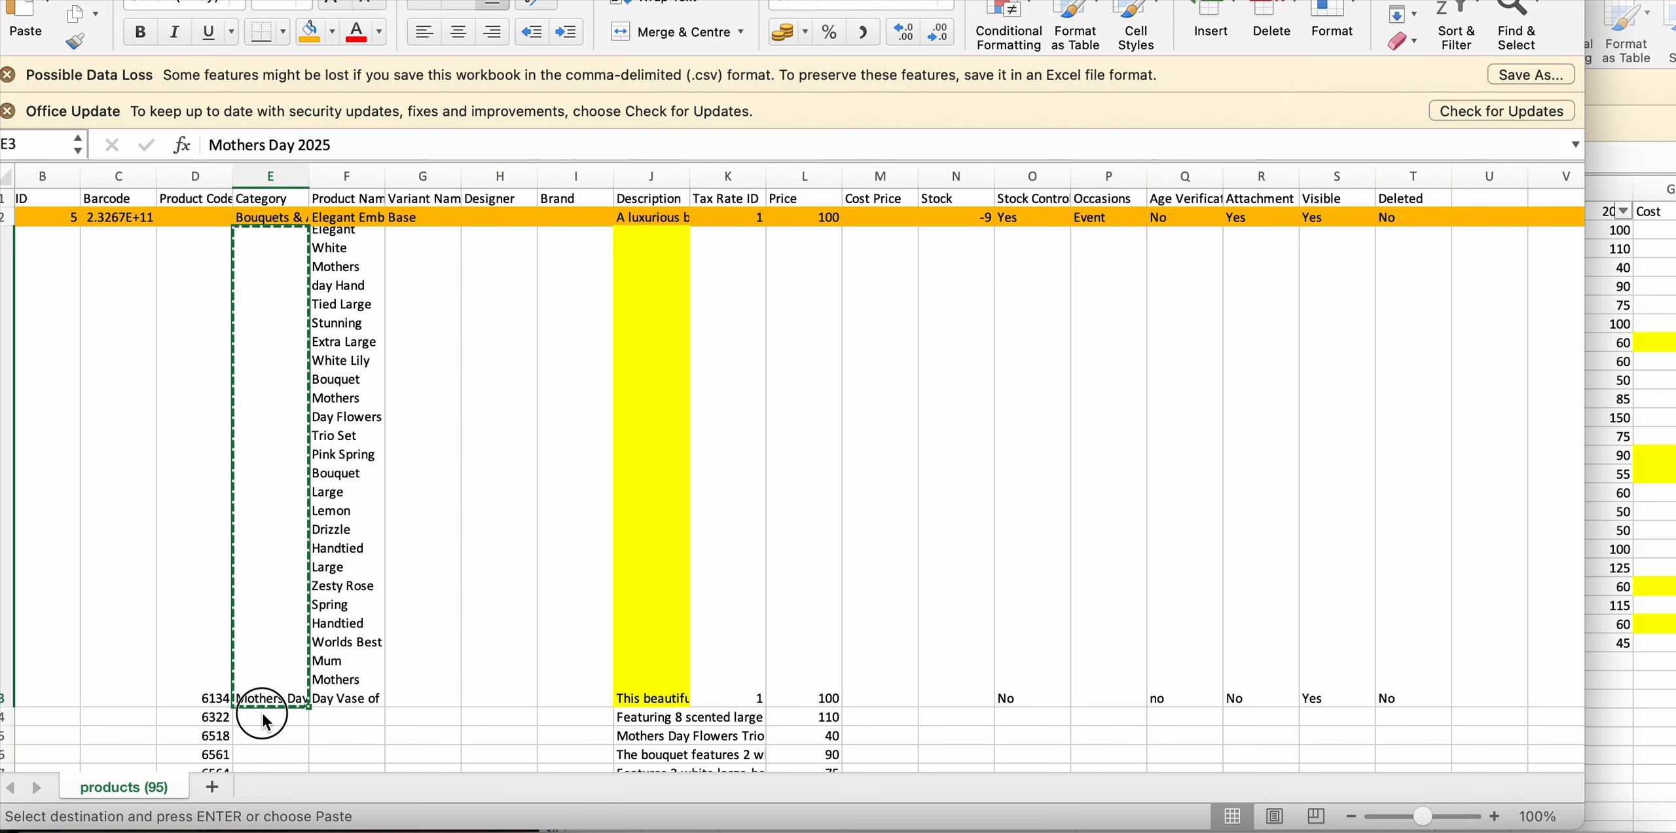
drag(261, 717, 261, 593)
key(super+v)
scroll(355, 514, up, 2)
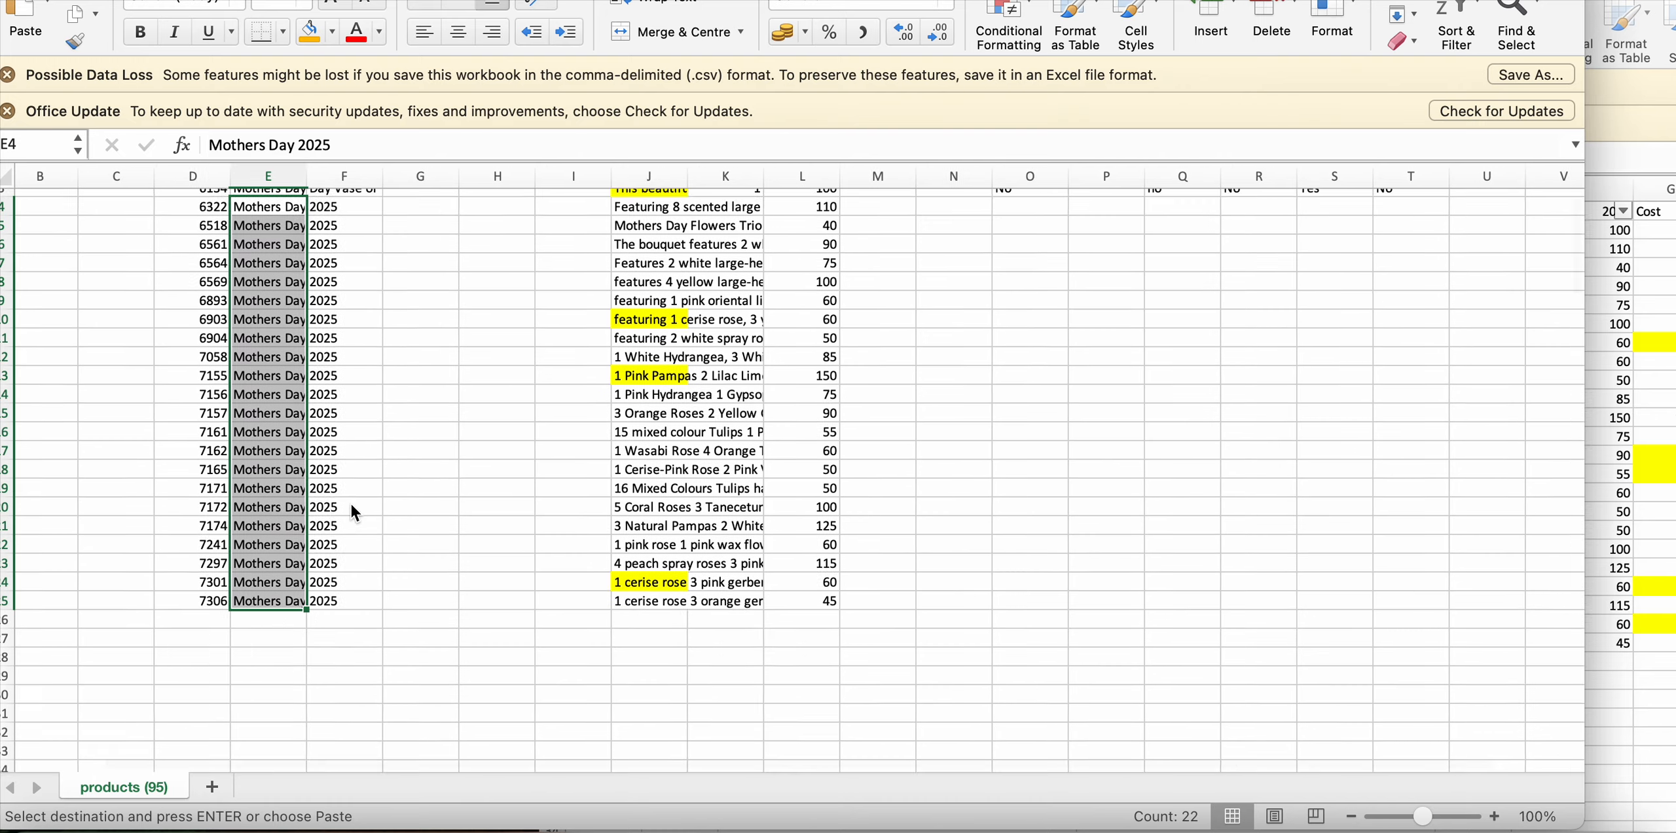
scroll(355, 514, up, 2)
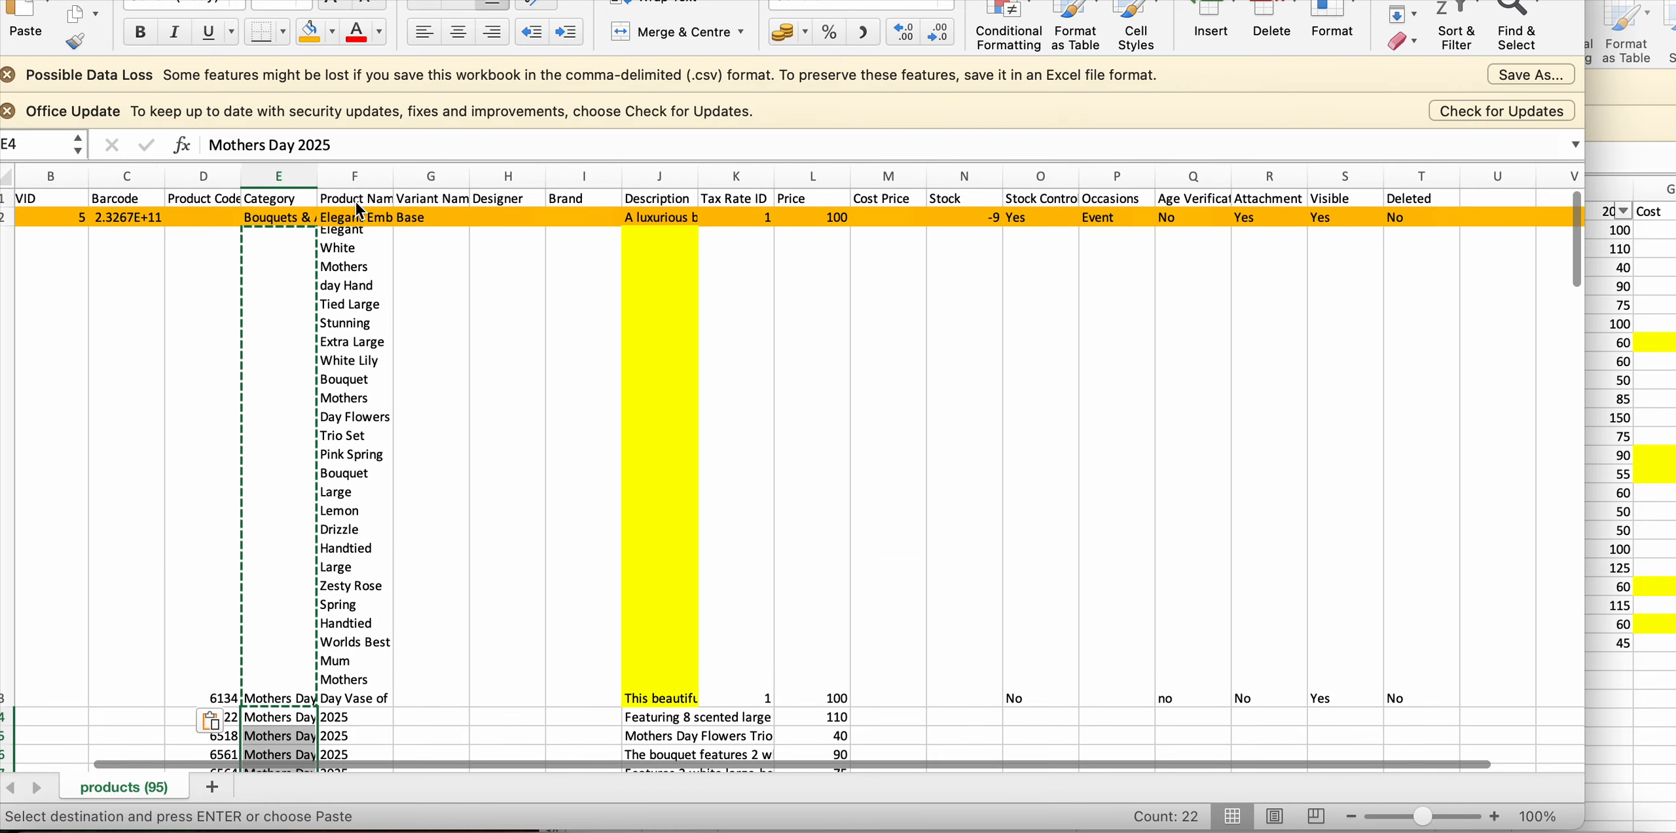
Copy the product names in C2:C24 of the source workbook and paste them into the template's Product Name column starting at F3
click(355, 288)
scroll(385, 401, down, 3)
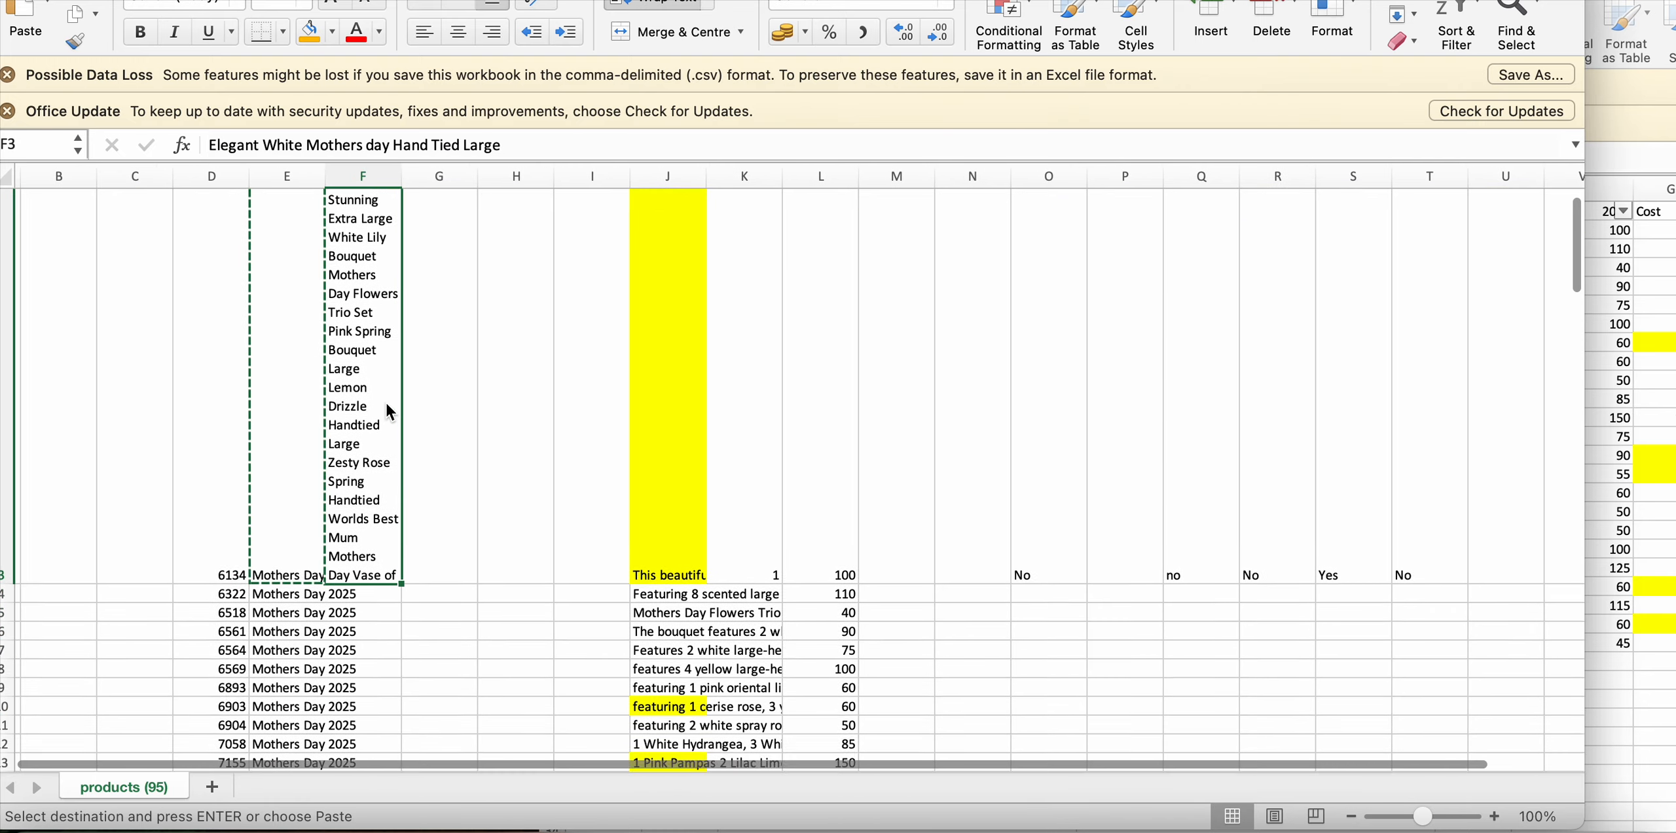
scroll(385, 403, up, 3)
scroll(385, 403, left, 1)
click(1599, 285)
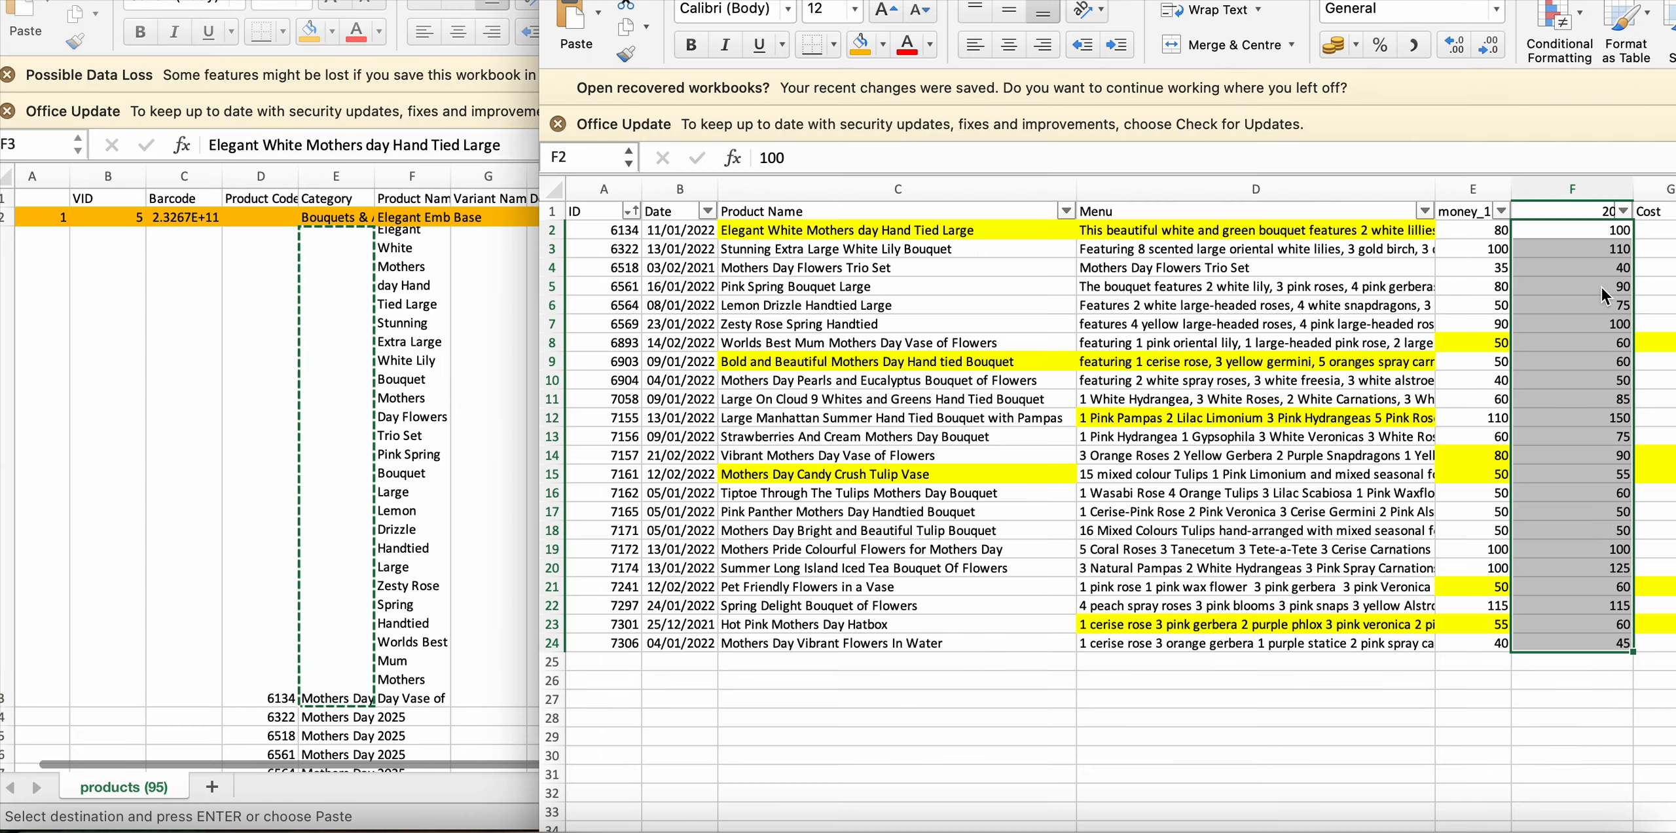
drag(857, 229, 862, 655)
key(super+c)
click(404, 364)
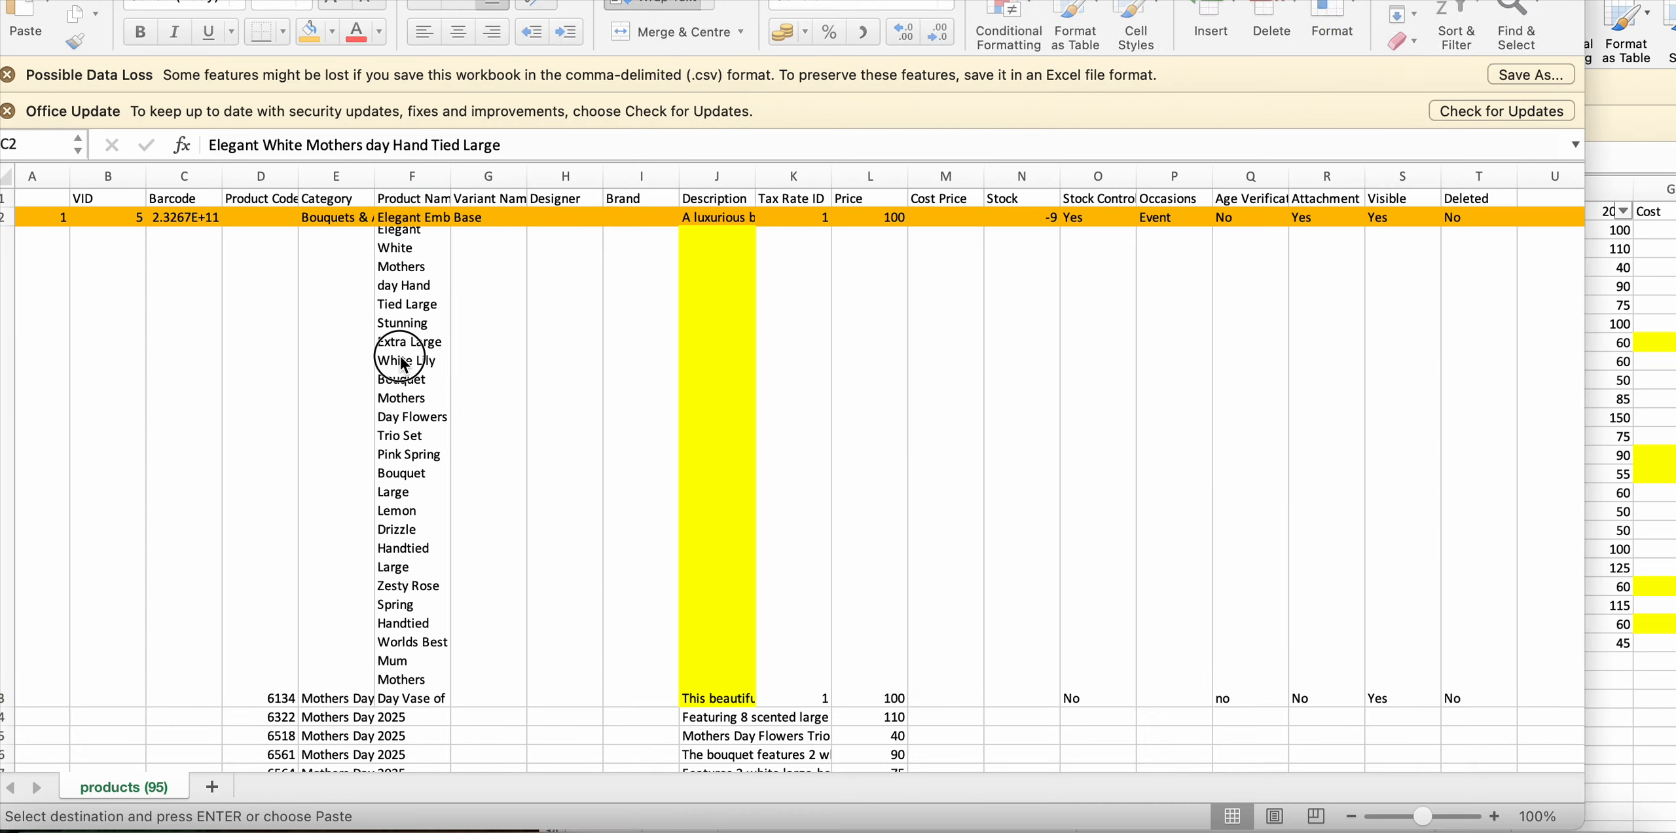
key(super+v)
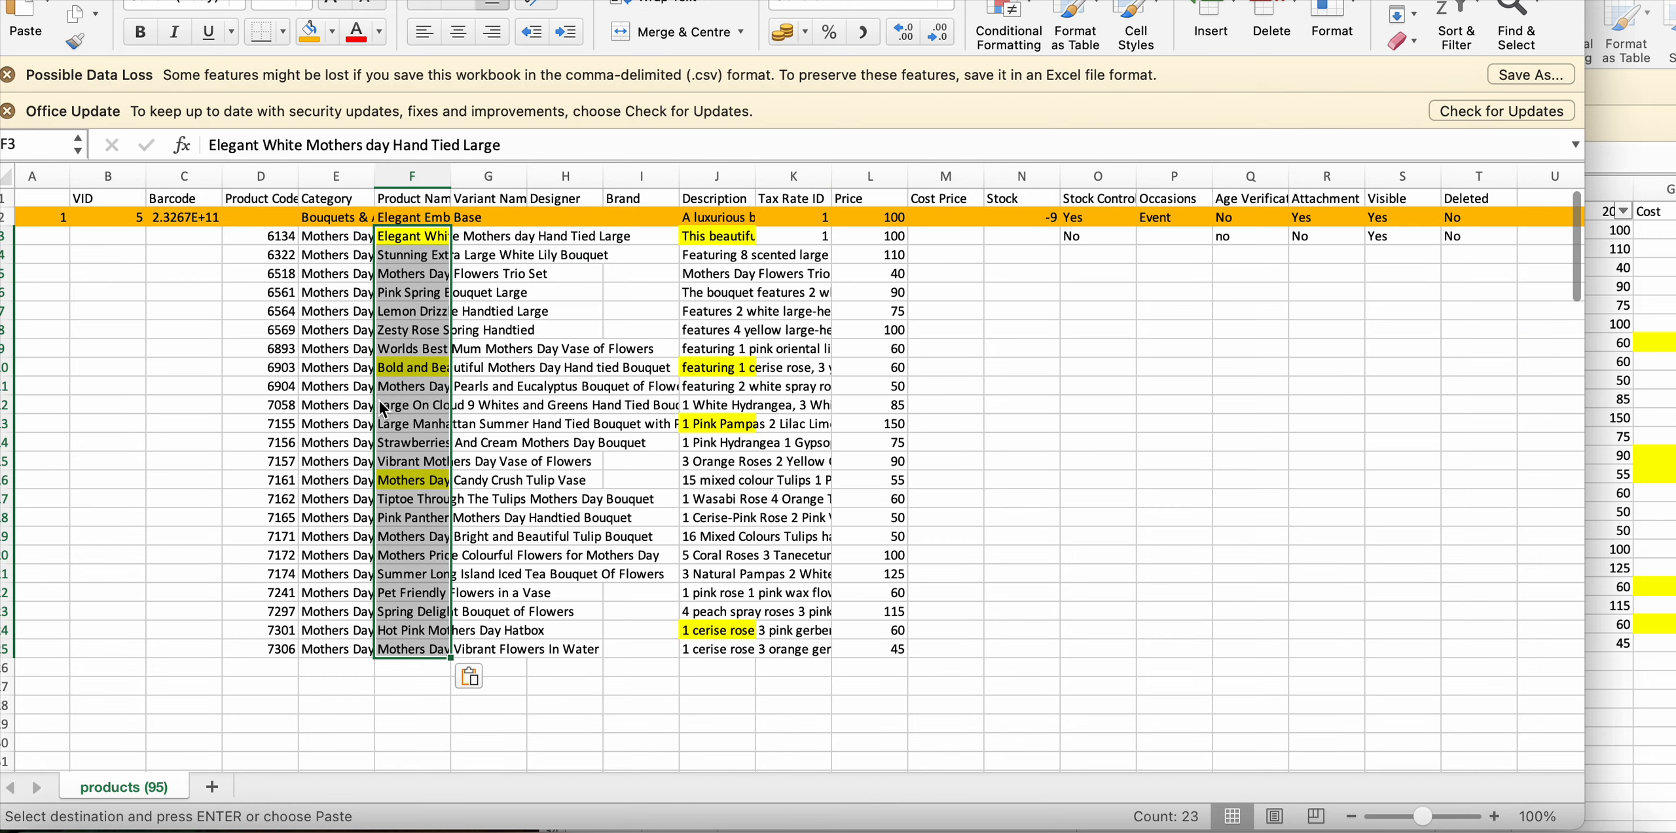
Leave Variant Name, Designer and Brand blank in row 3 and copy Tax Rate ID 1 from K3 into K4:K25
scroll(406, 510, left, 1)
click(555, 353)
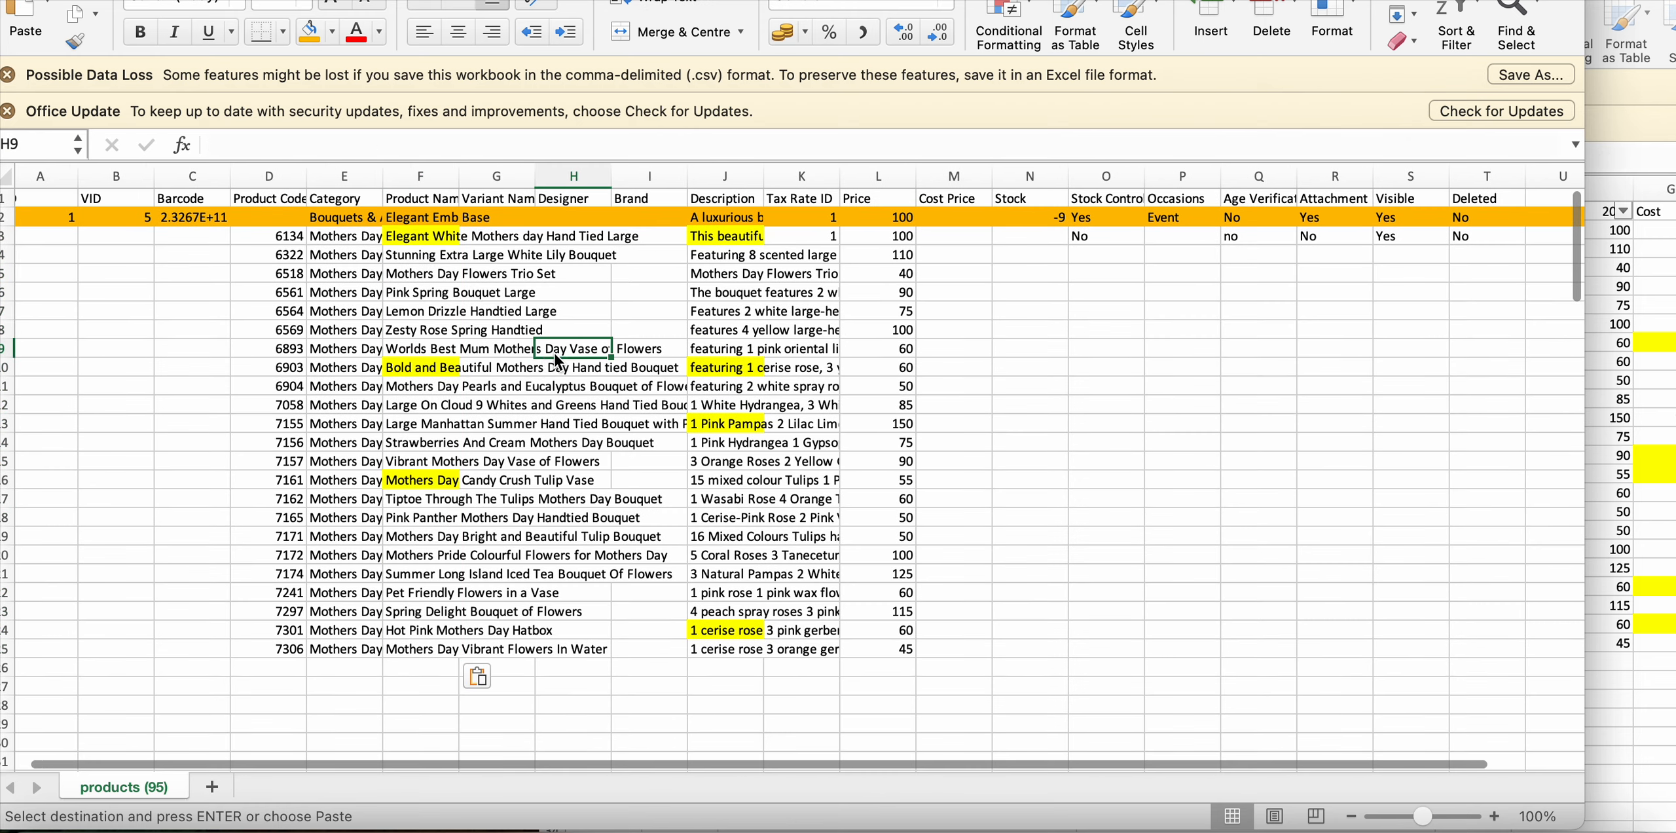
click(492, 241)
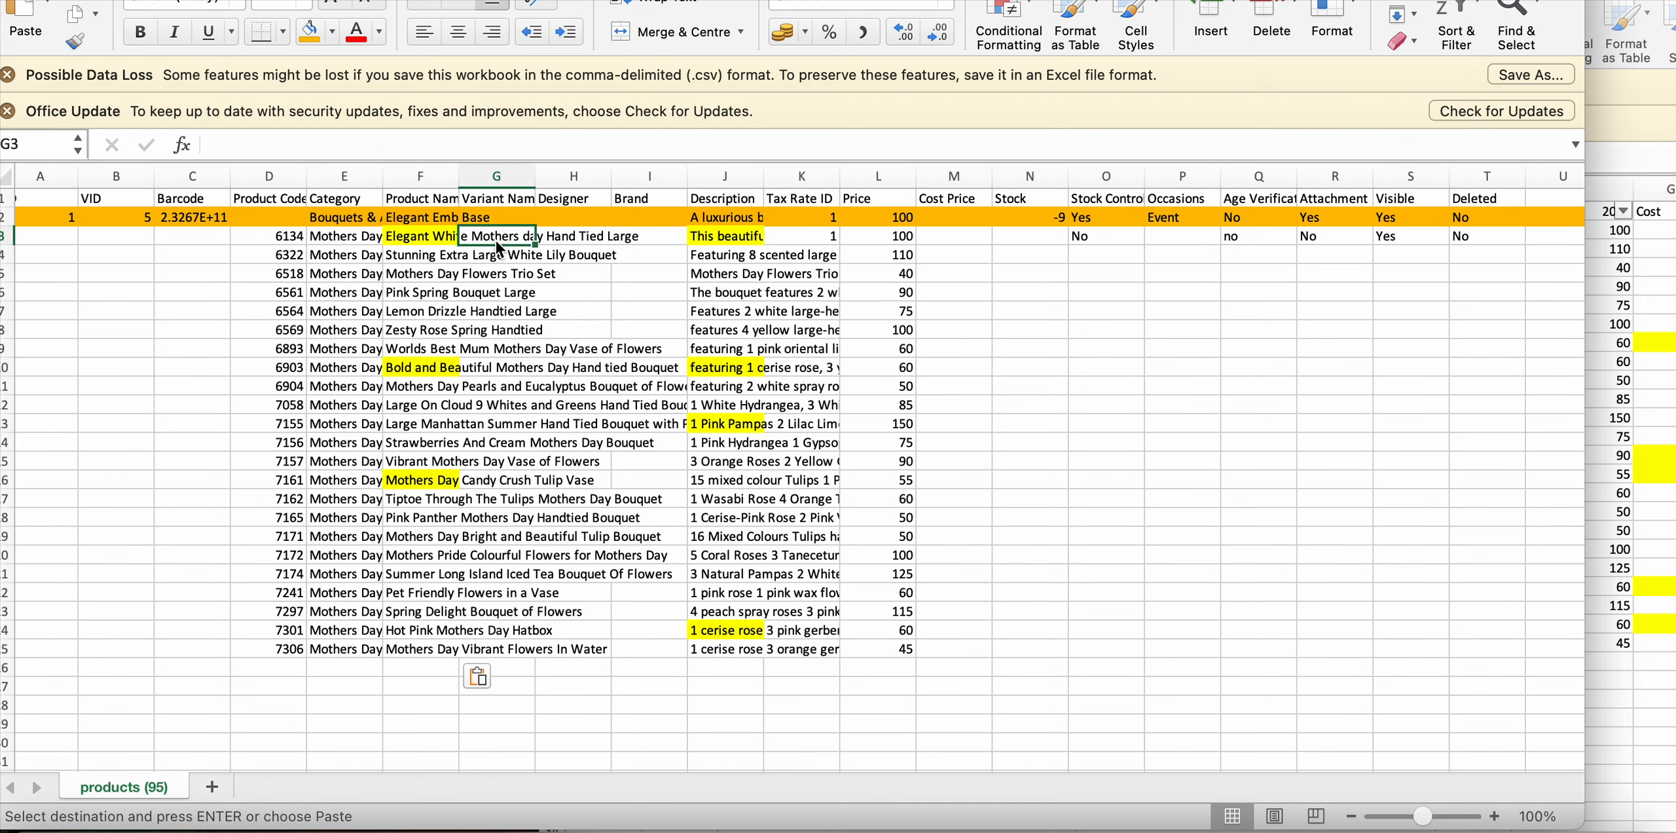
click(556, 245)
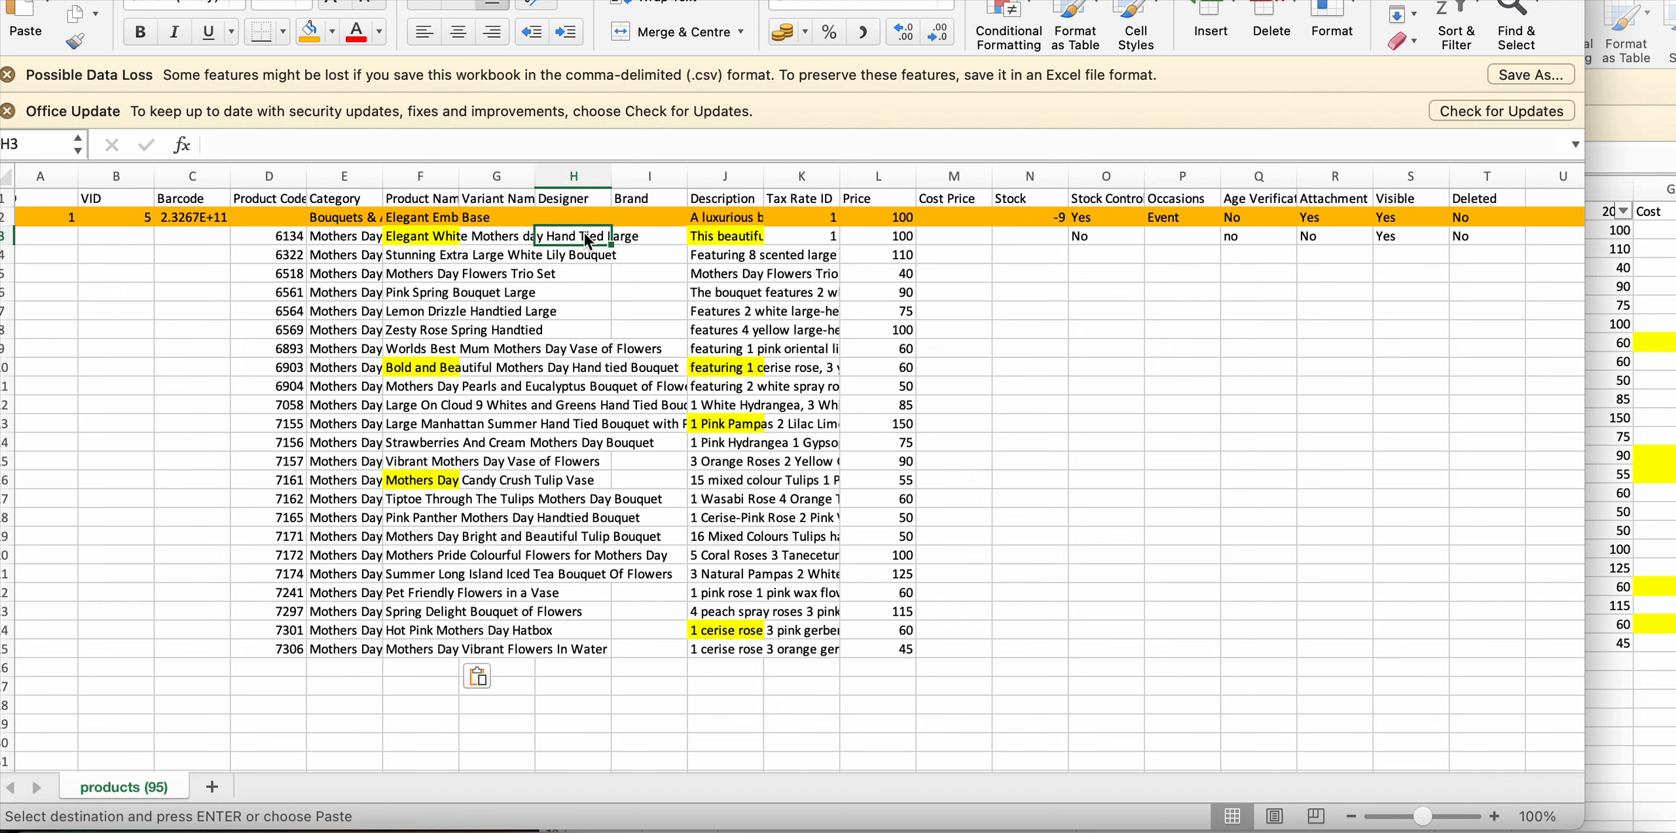
click(666, 246)
click(725, 246)
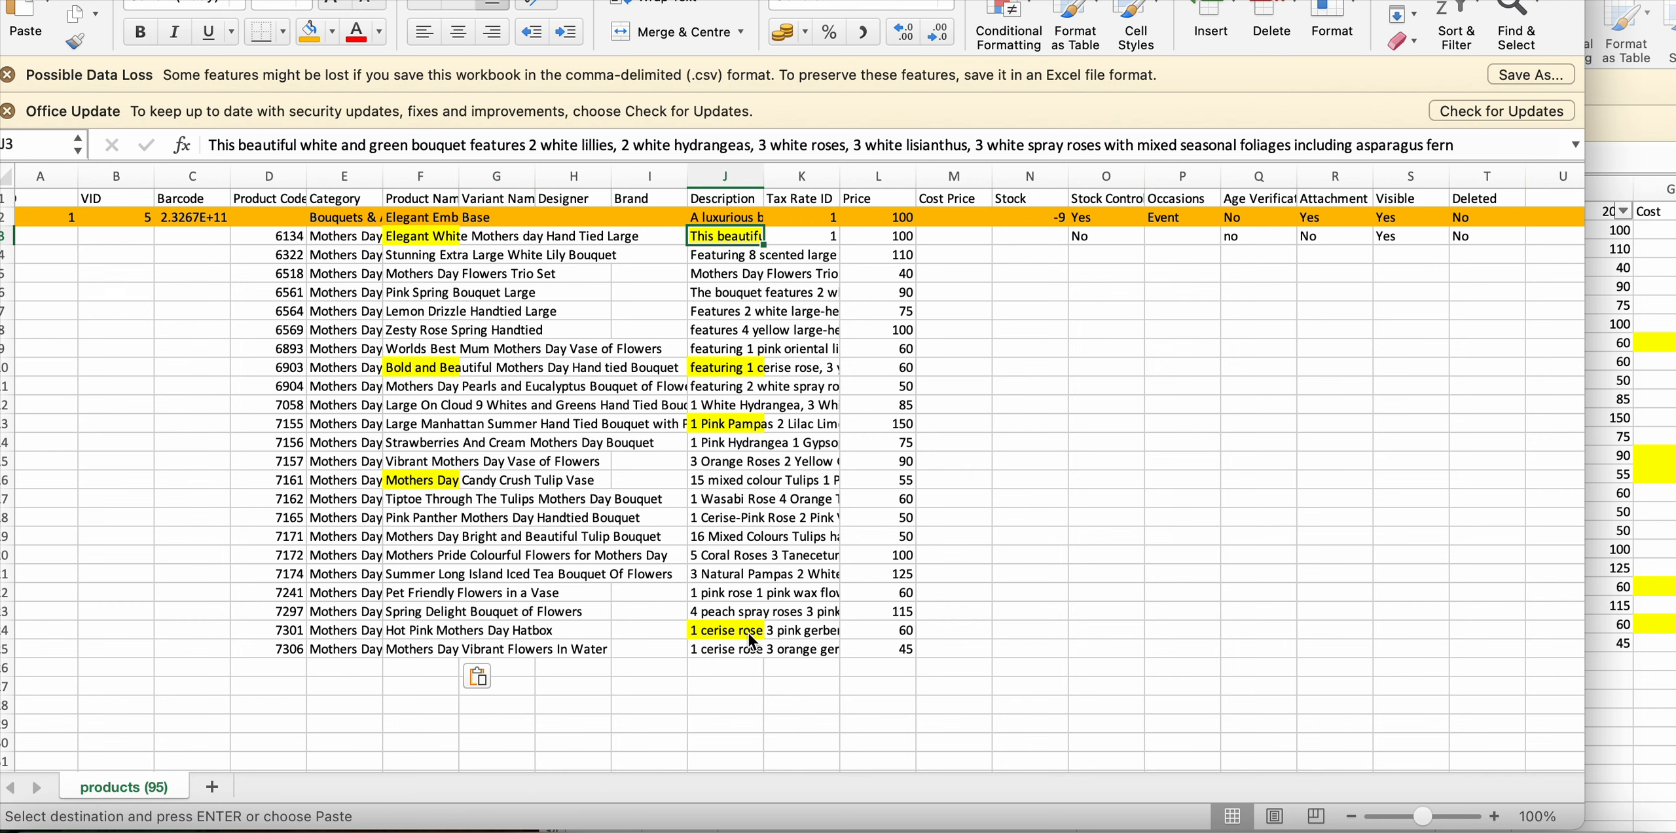
click(824, 239)
key(super+c)
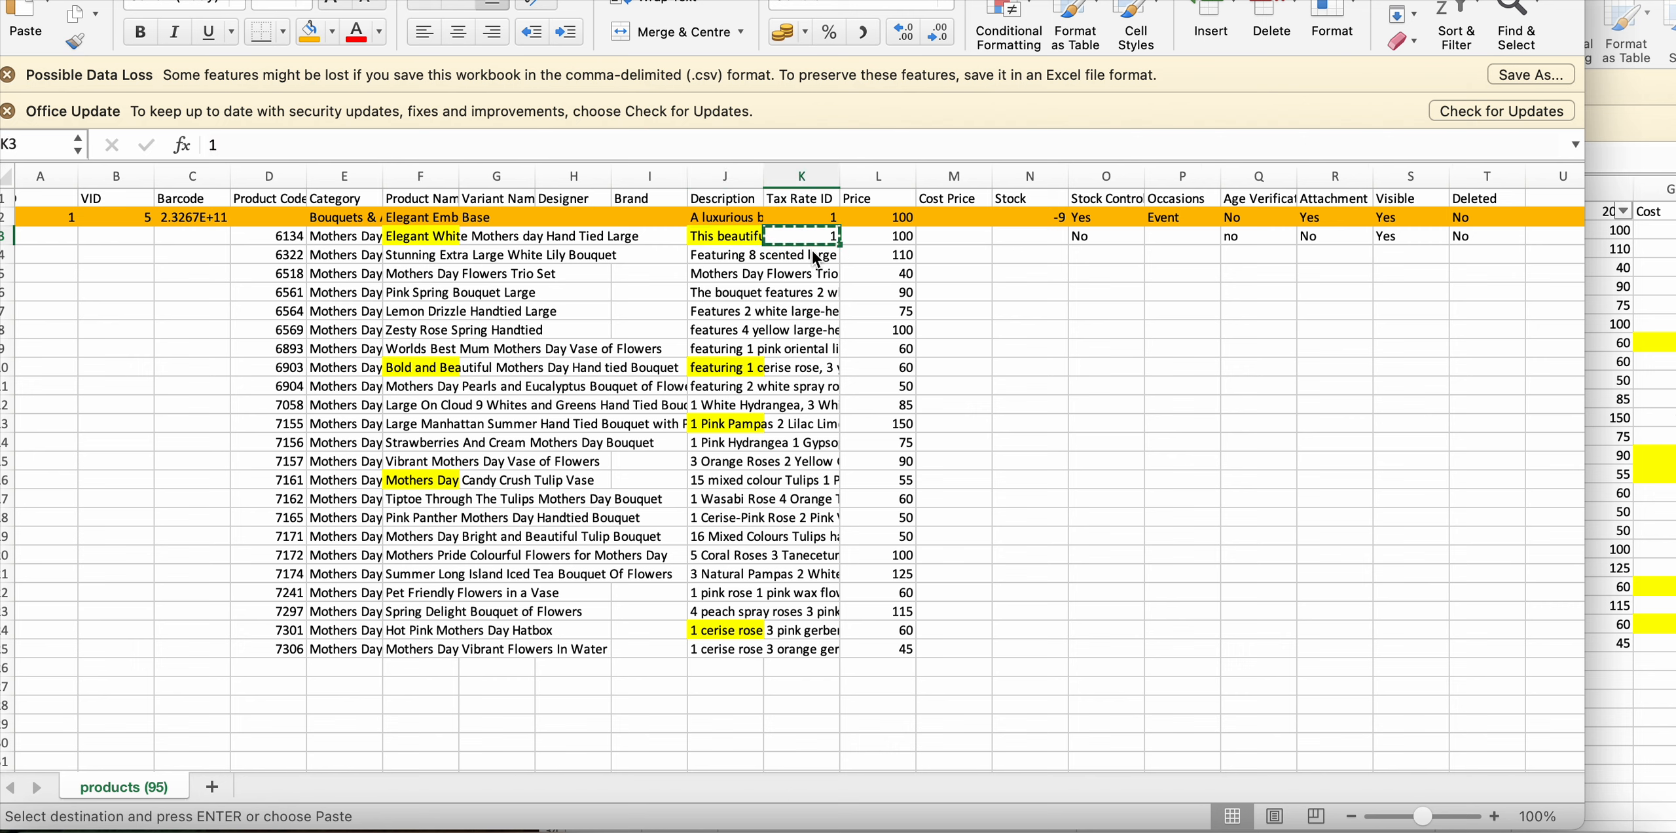
drag(816, 259, 828, 648)
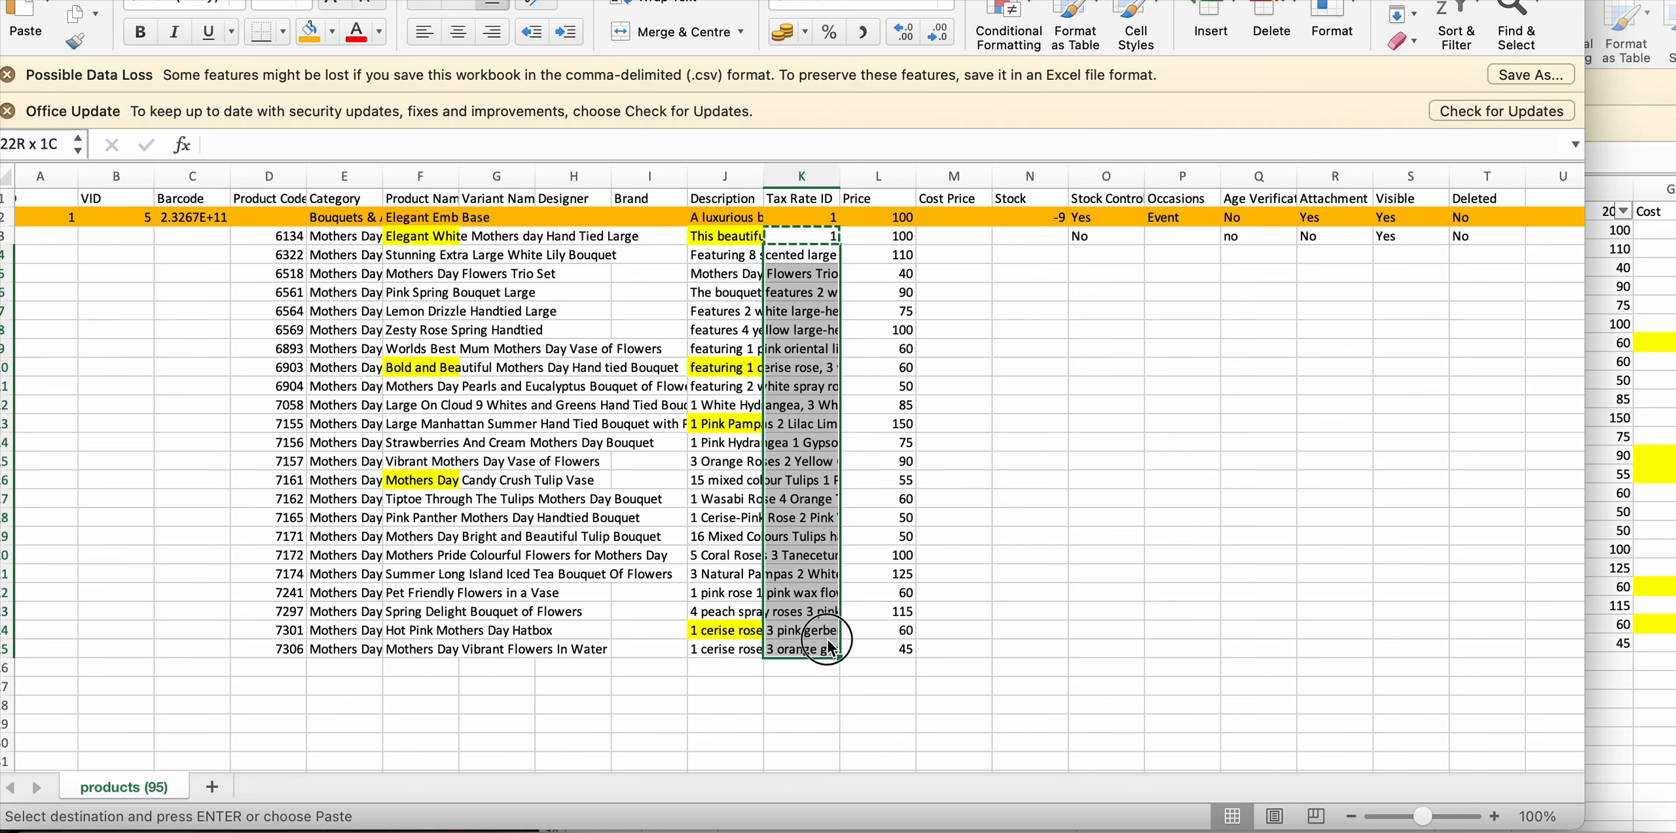
key(super+v)
Copy the Stock Control through Deleted settings in O3:T3 and paste them into O4:T25 for the remaining products
click(1074, 236)
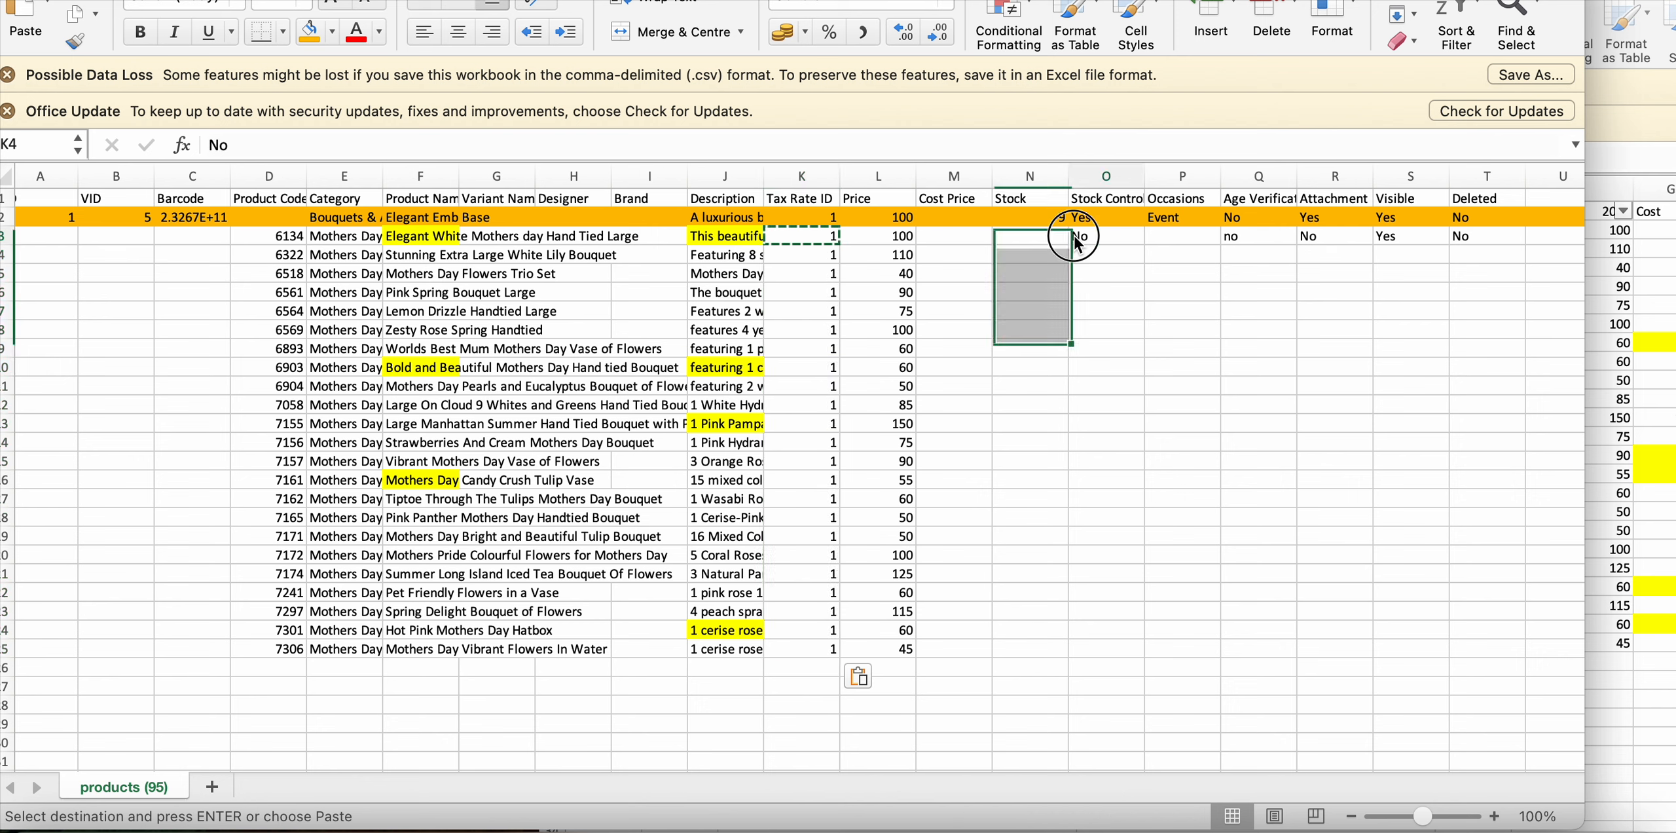
drag(1077, 243, 1520, 243)
key(super+c)
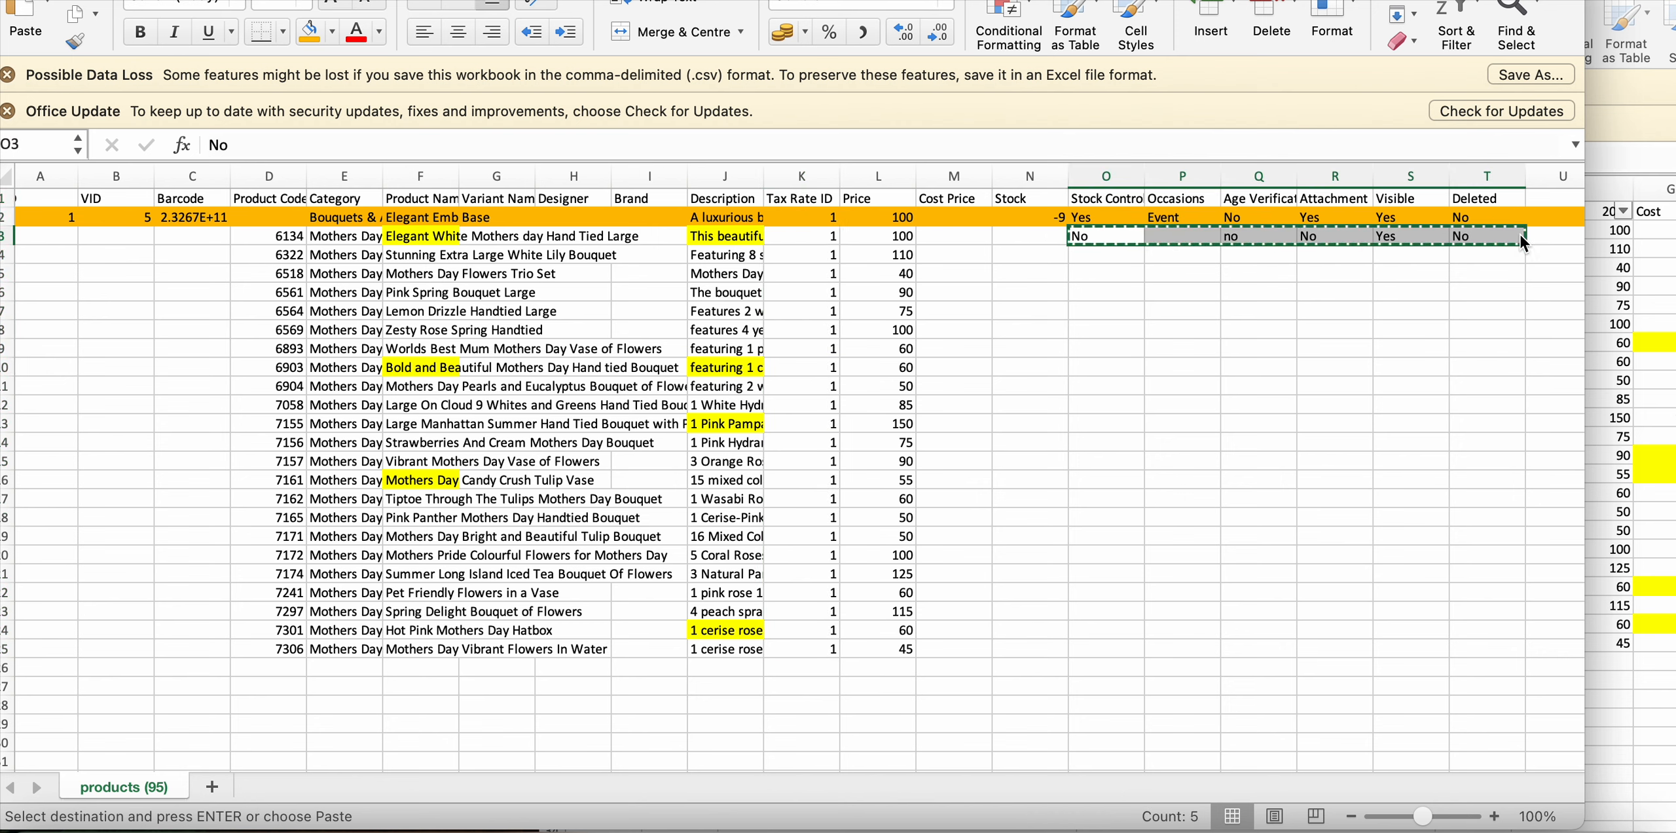
drag(1086, 254, 1486, 648)
key(super+v)
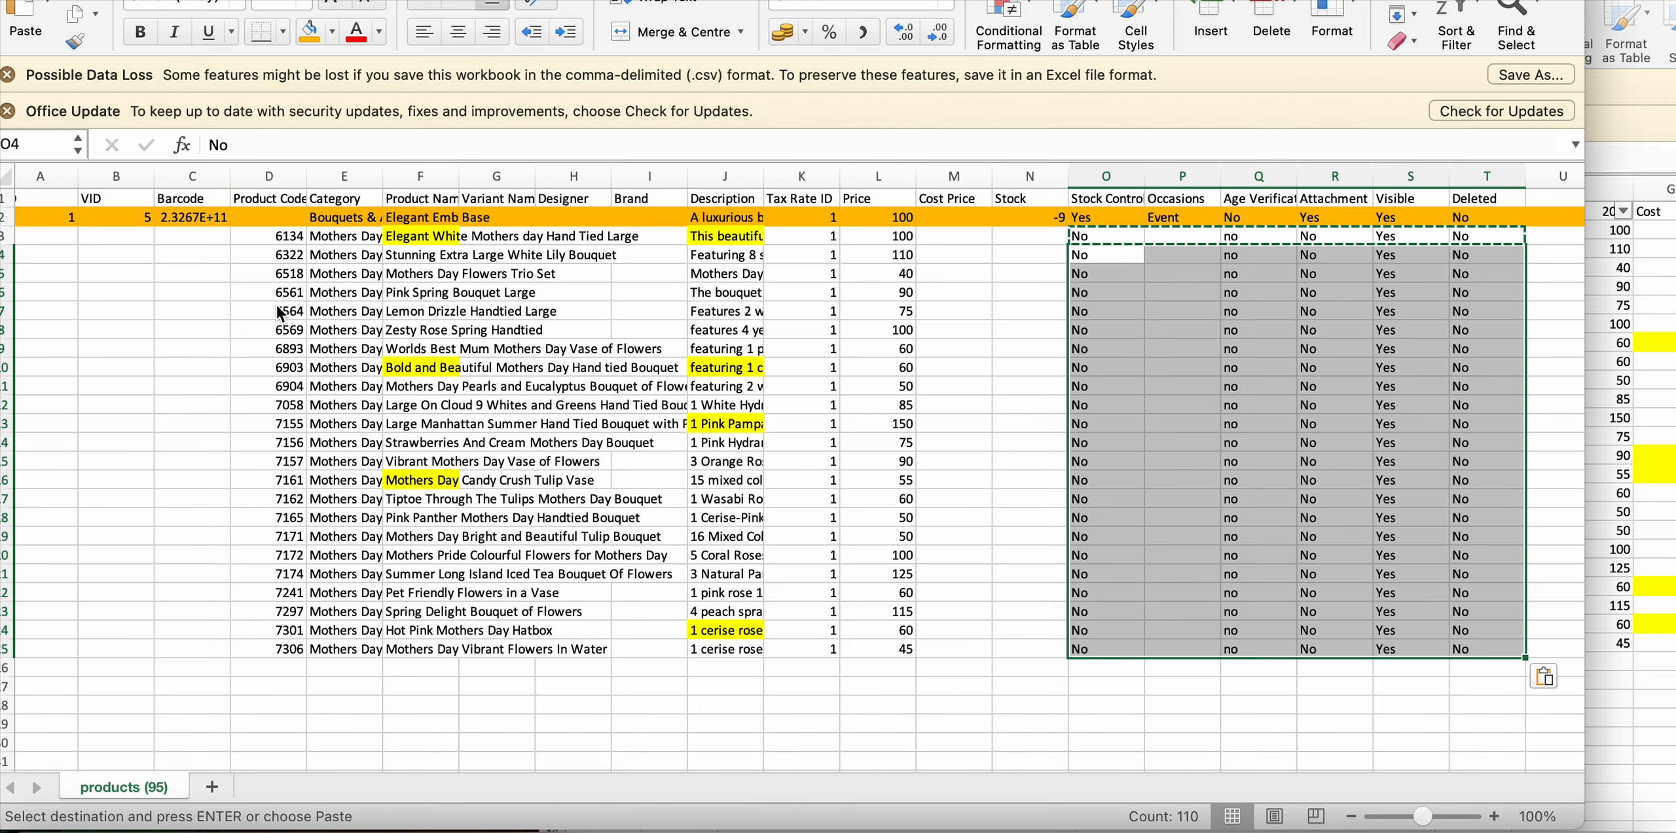
Delete the orange sample product row 2 from the template and save the products (95) file
click(6, 217)
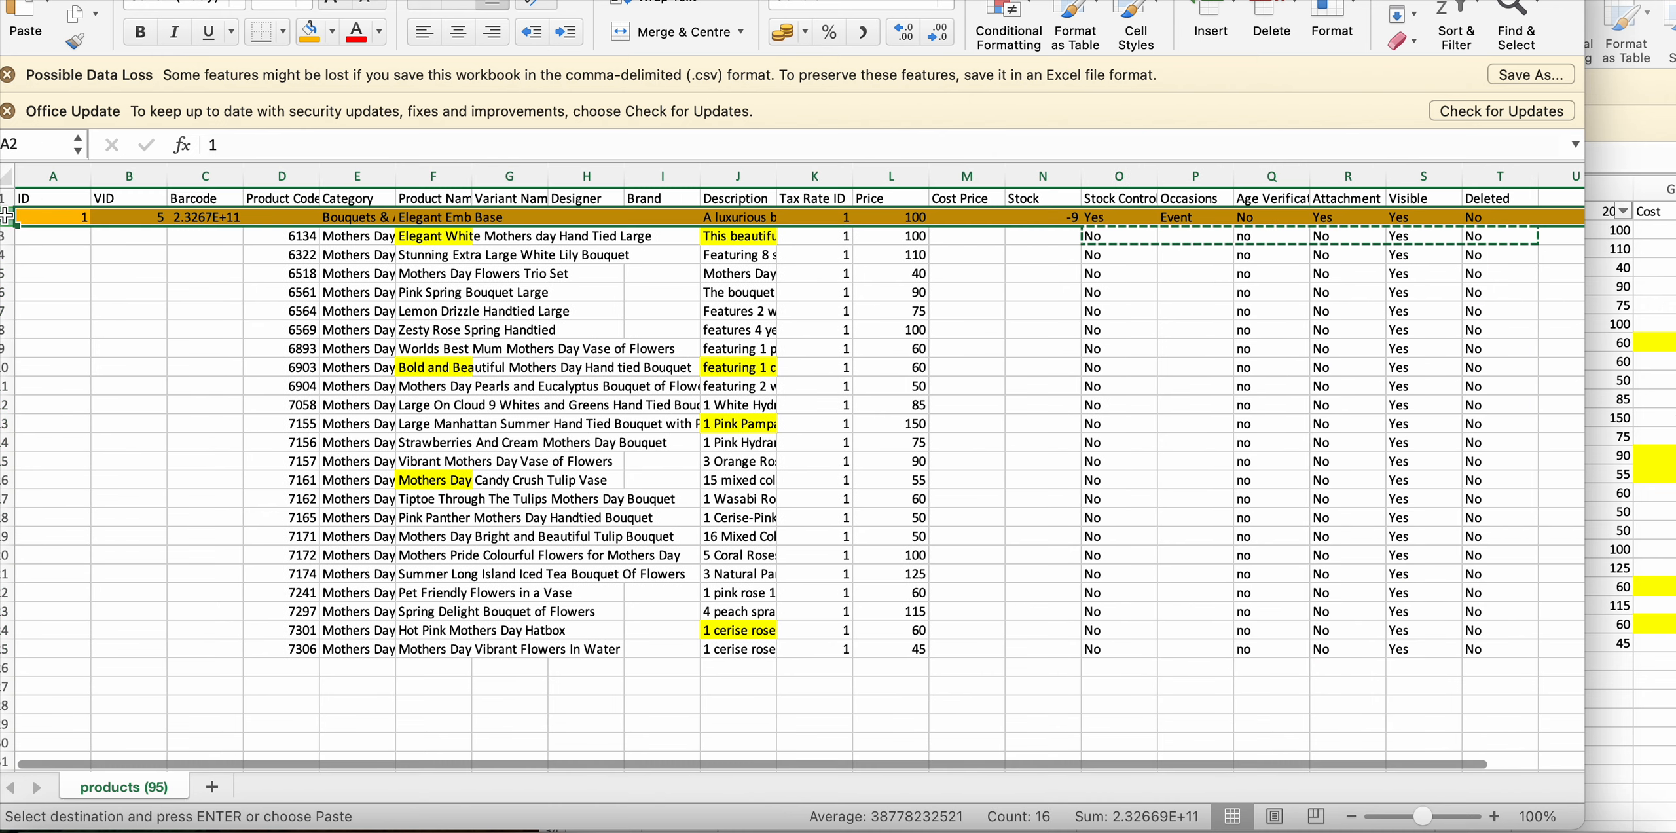
right_click(6, 216)
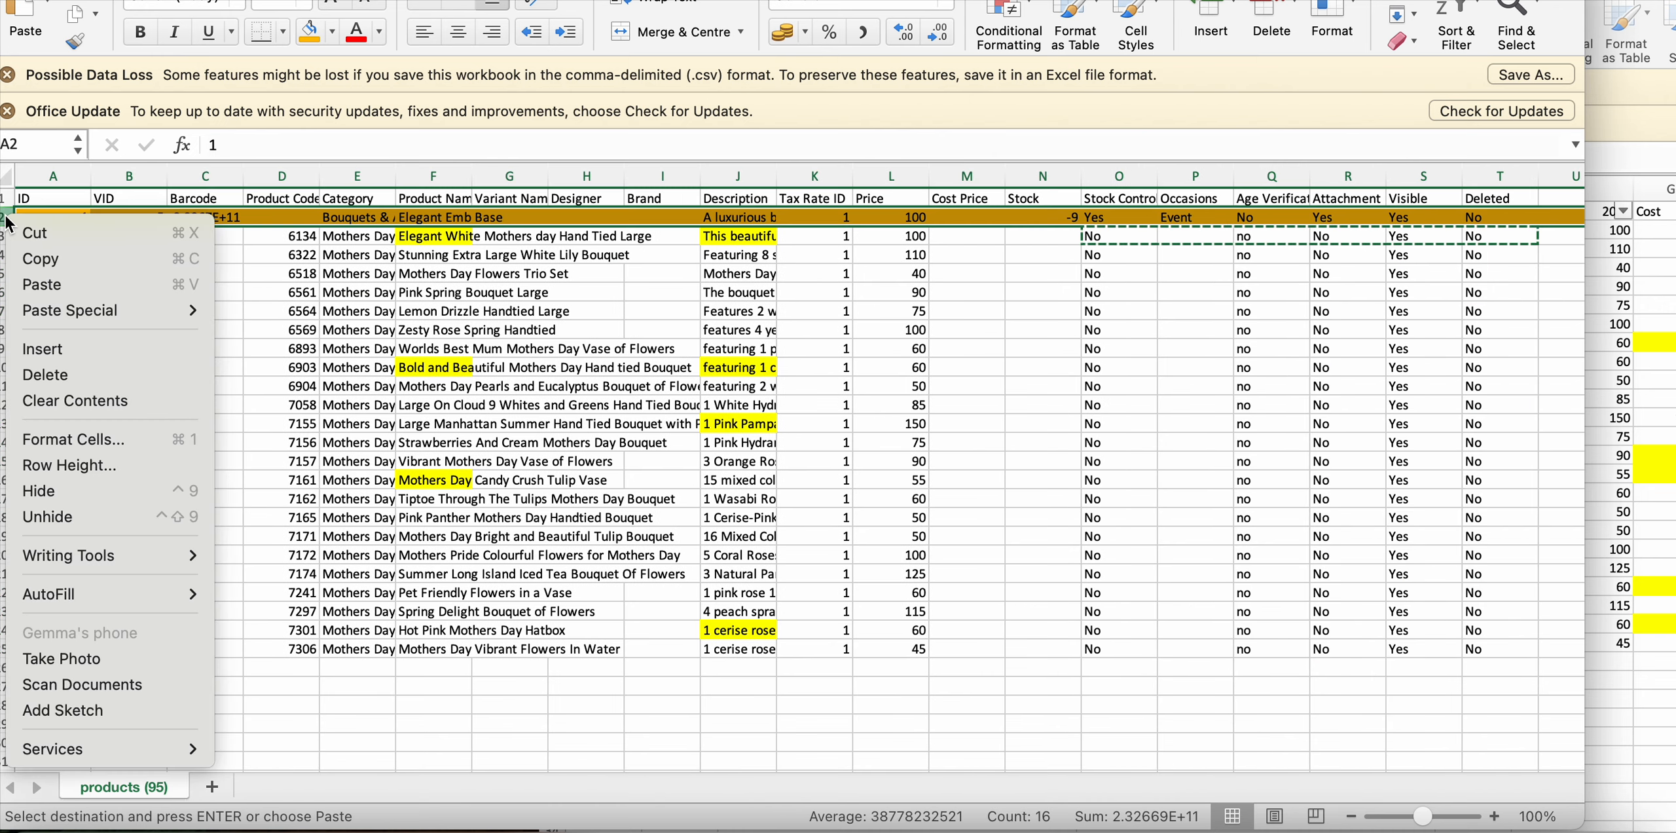
click(34, 379)
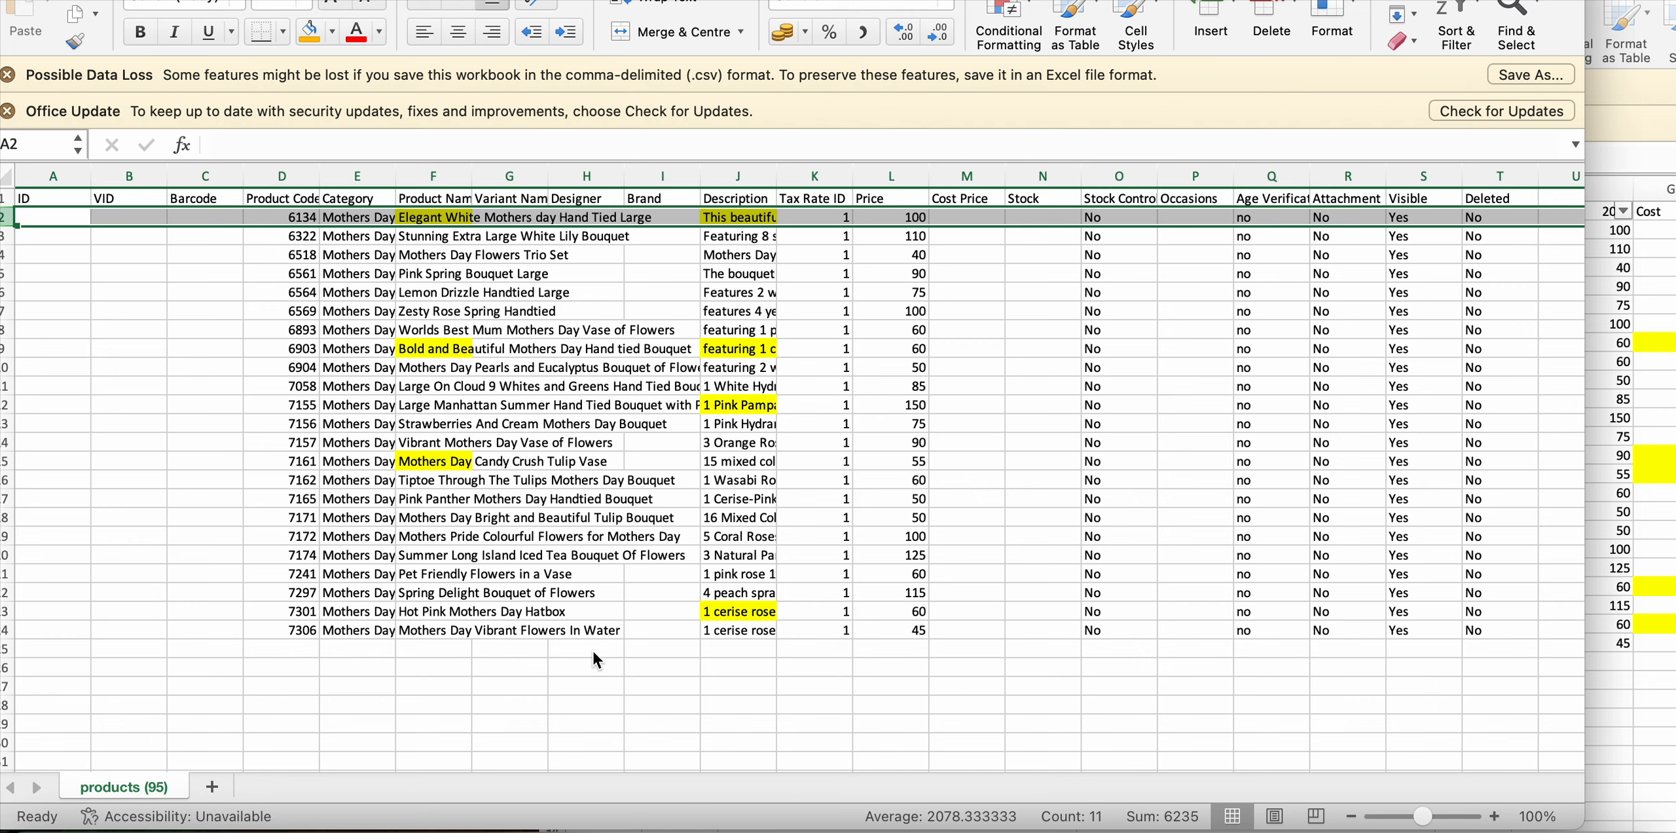
click(658, 665)
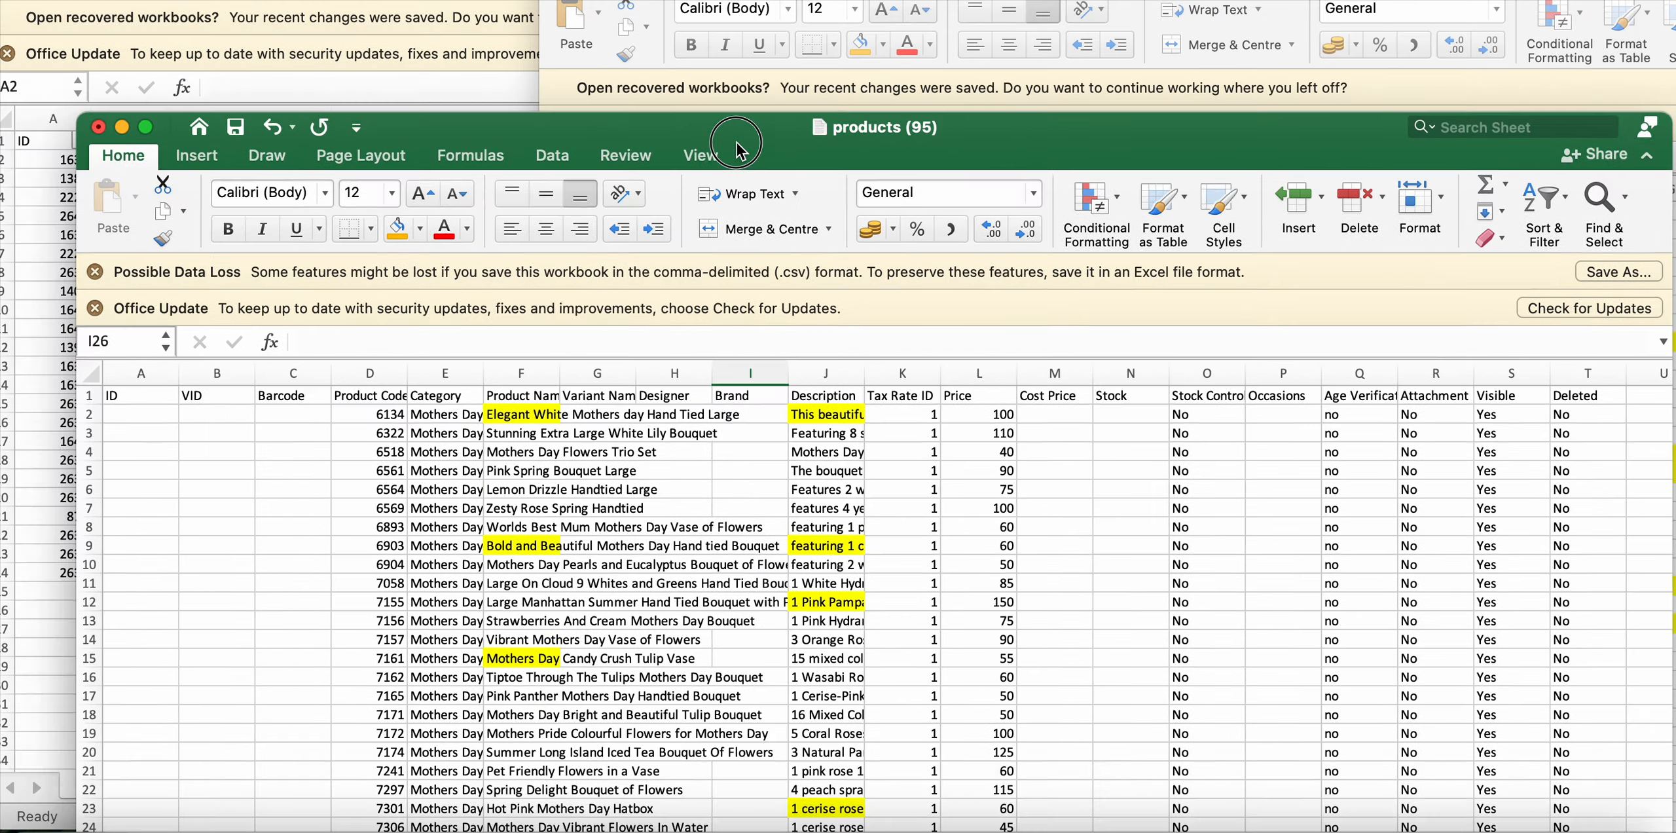
drag(736, 148, 751, 43)
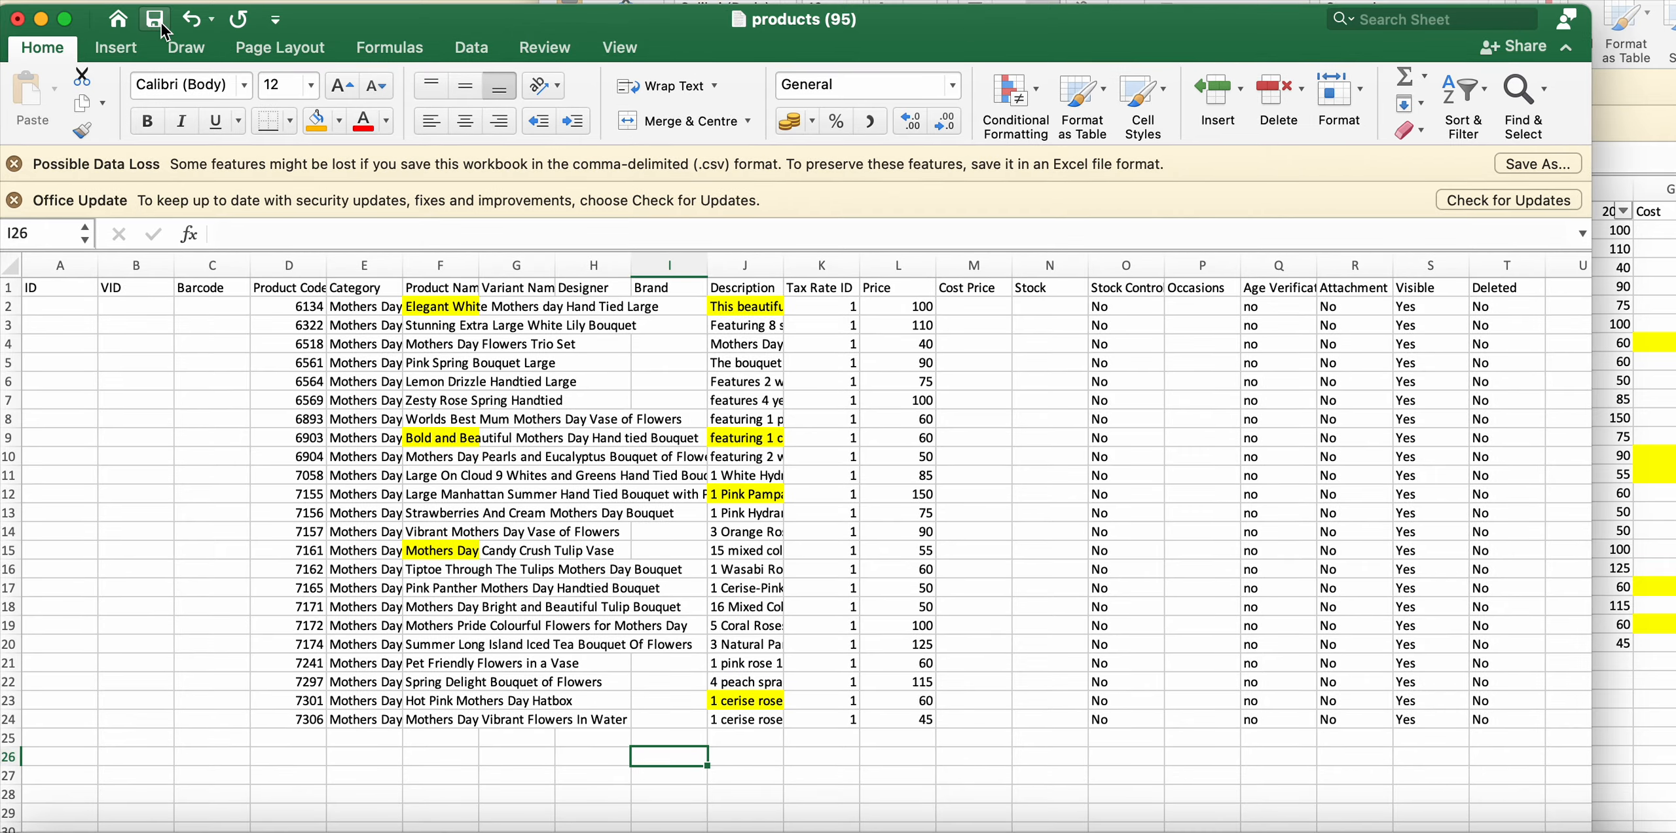
Switch to the store's web admin and open Import Products from the Storefront Products page
click(98, 826)
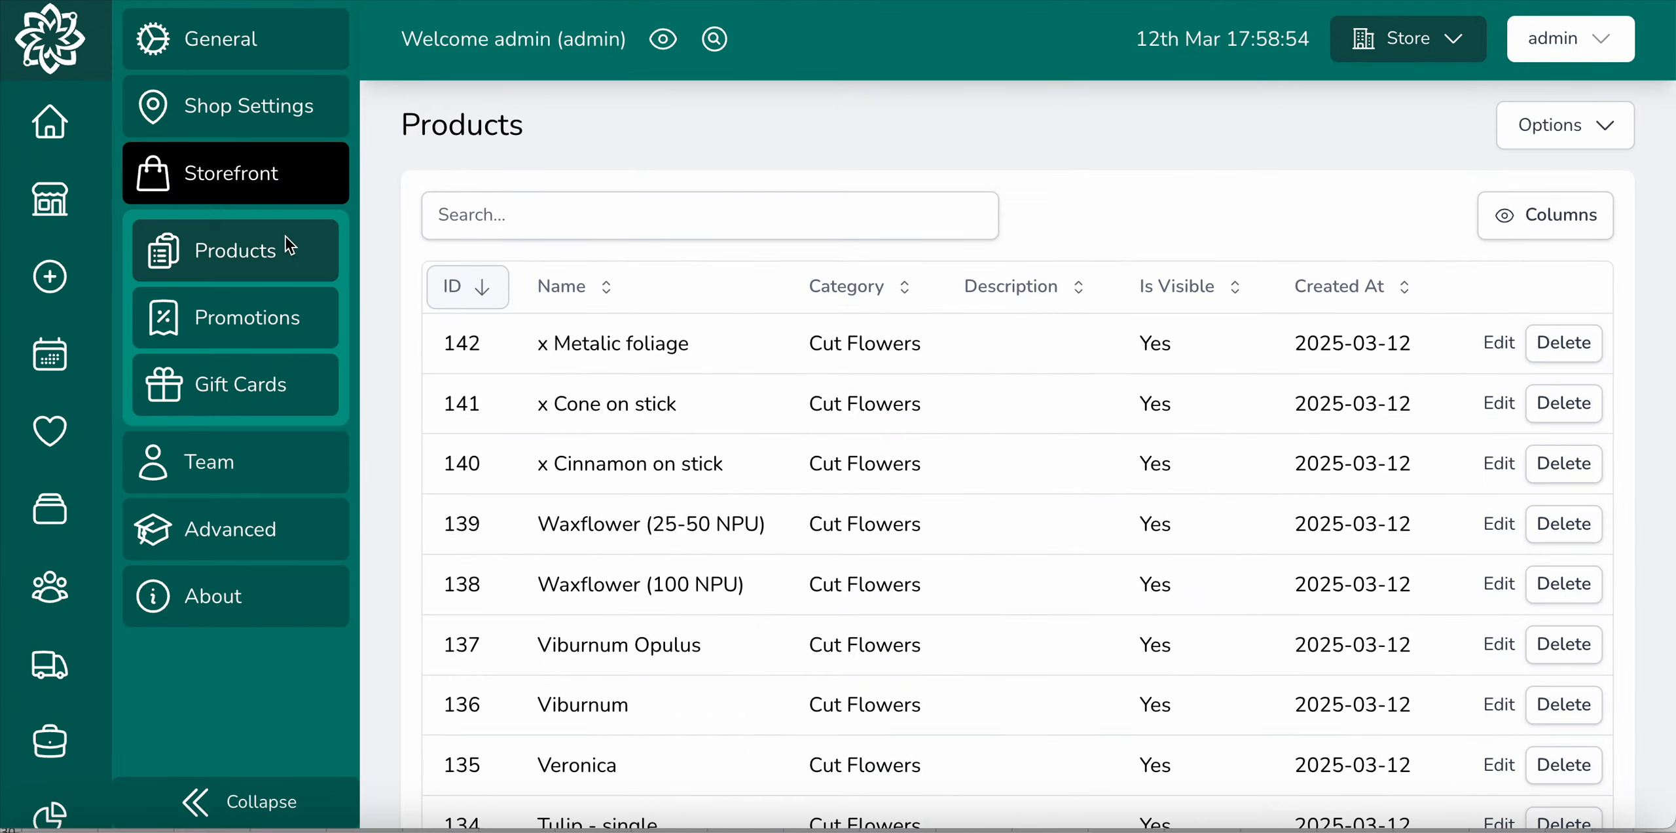
click(288, 248)
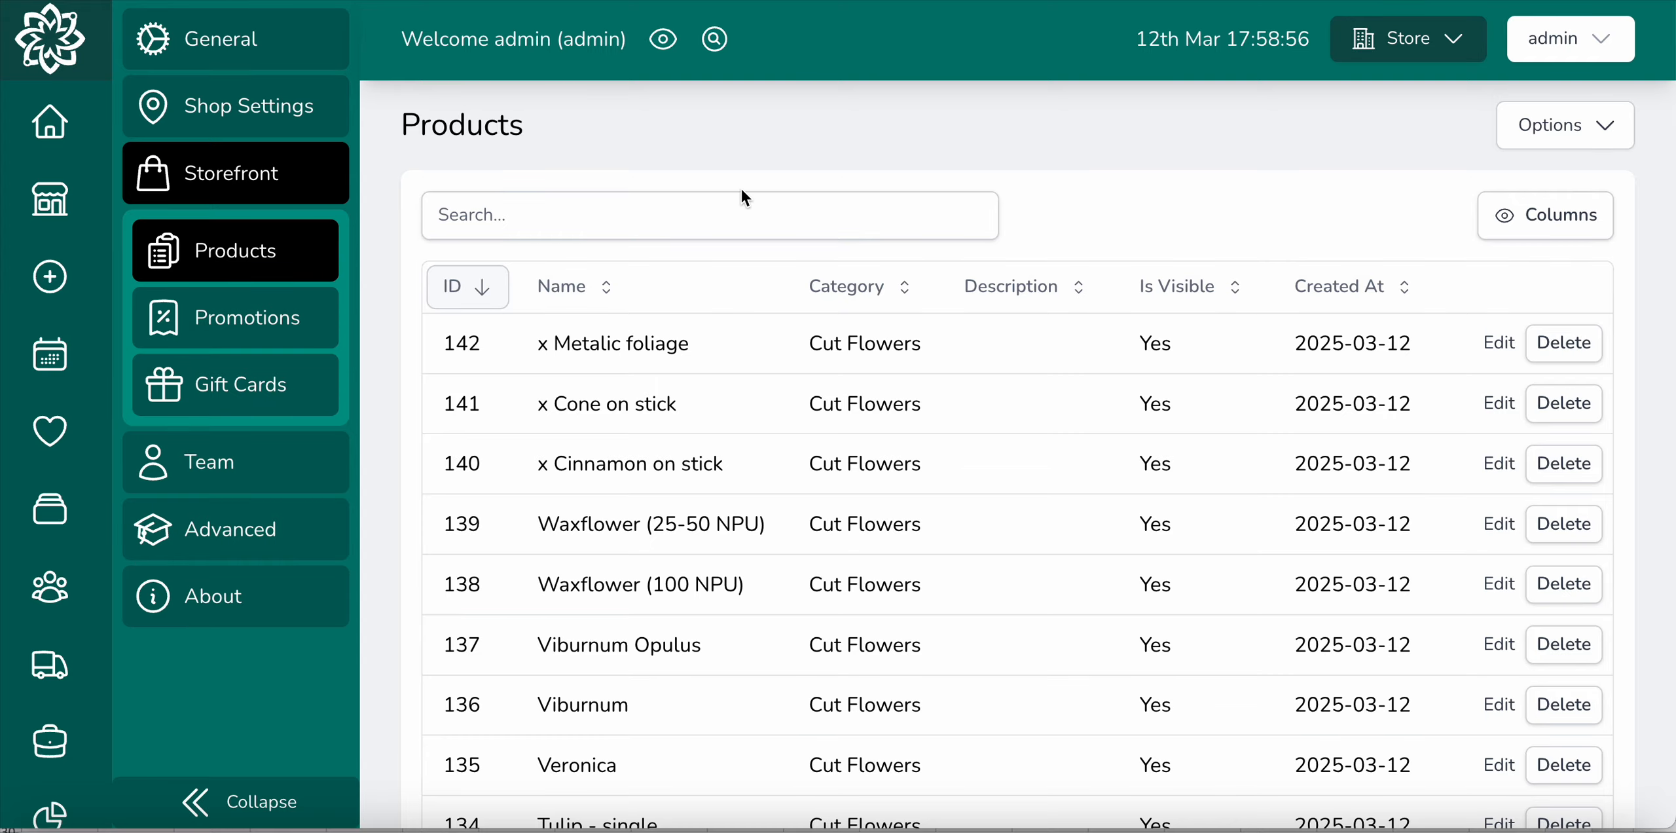
click(1597, 124)
click(1454, 385)
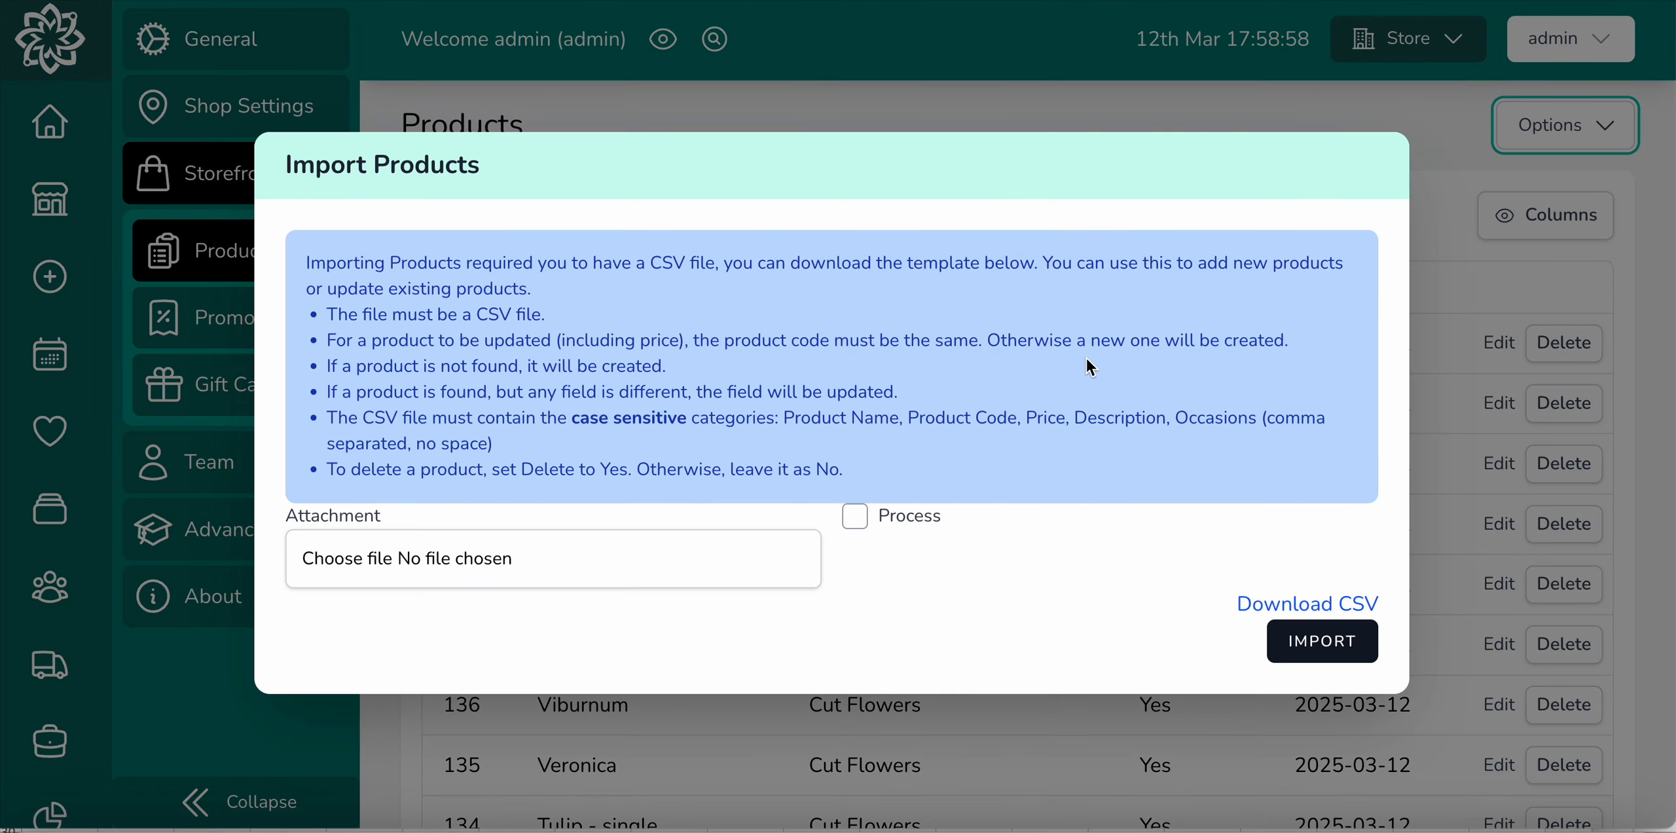
Attach products (95).csv from Downloads and submit it to generate the import differences
click(606, 565)
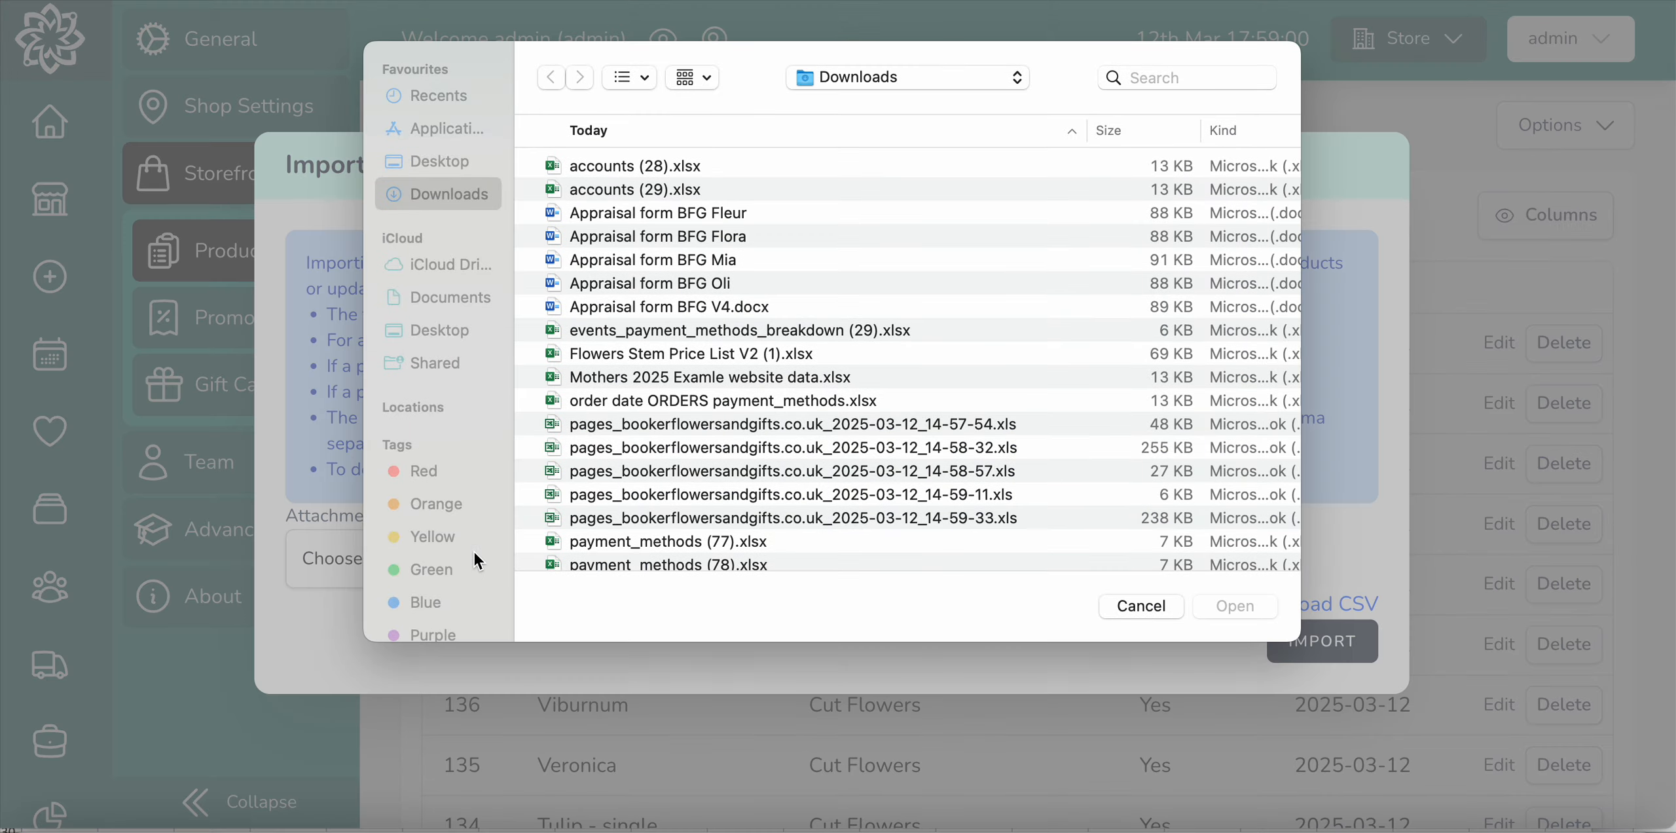
scroll(716, 311, down, 15)
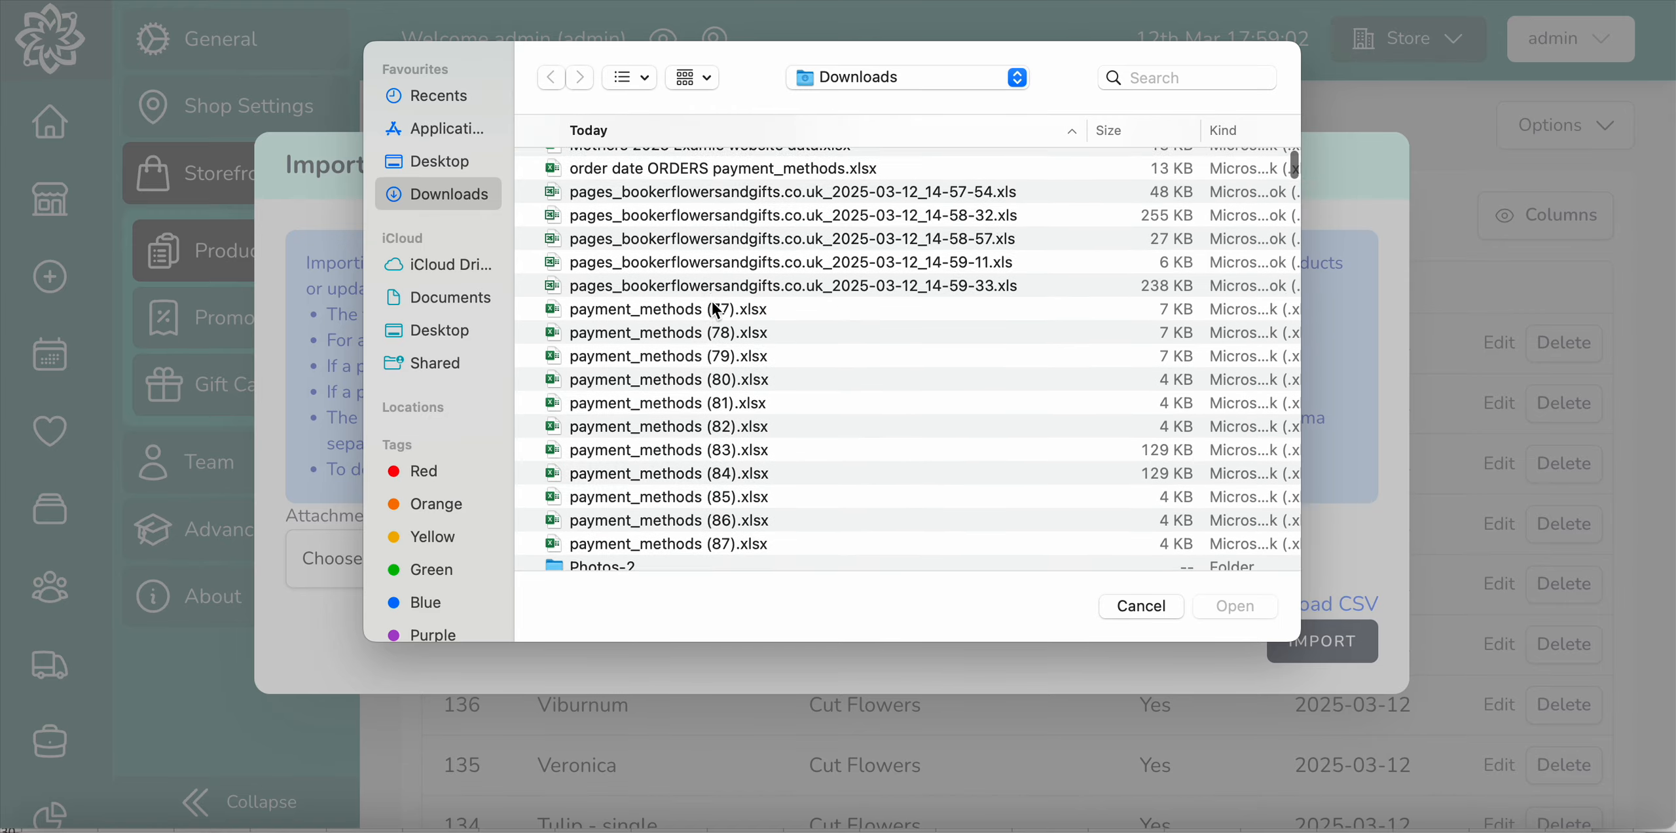
double_click(645, 396)
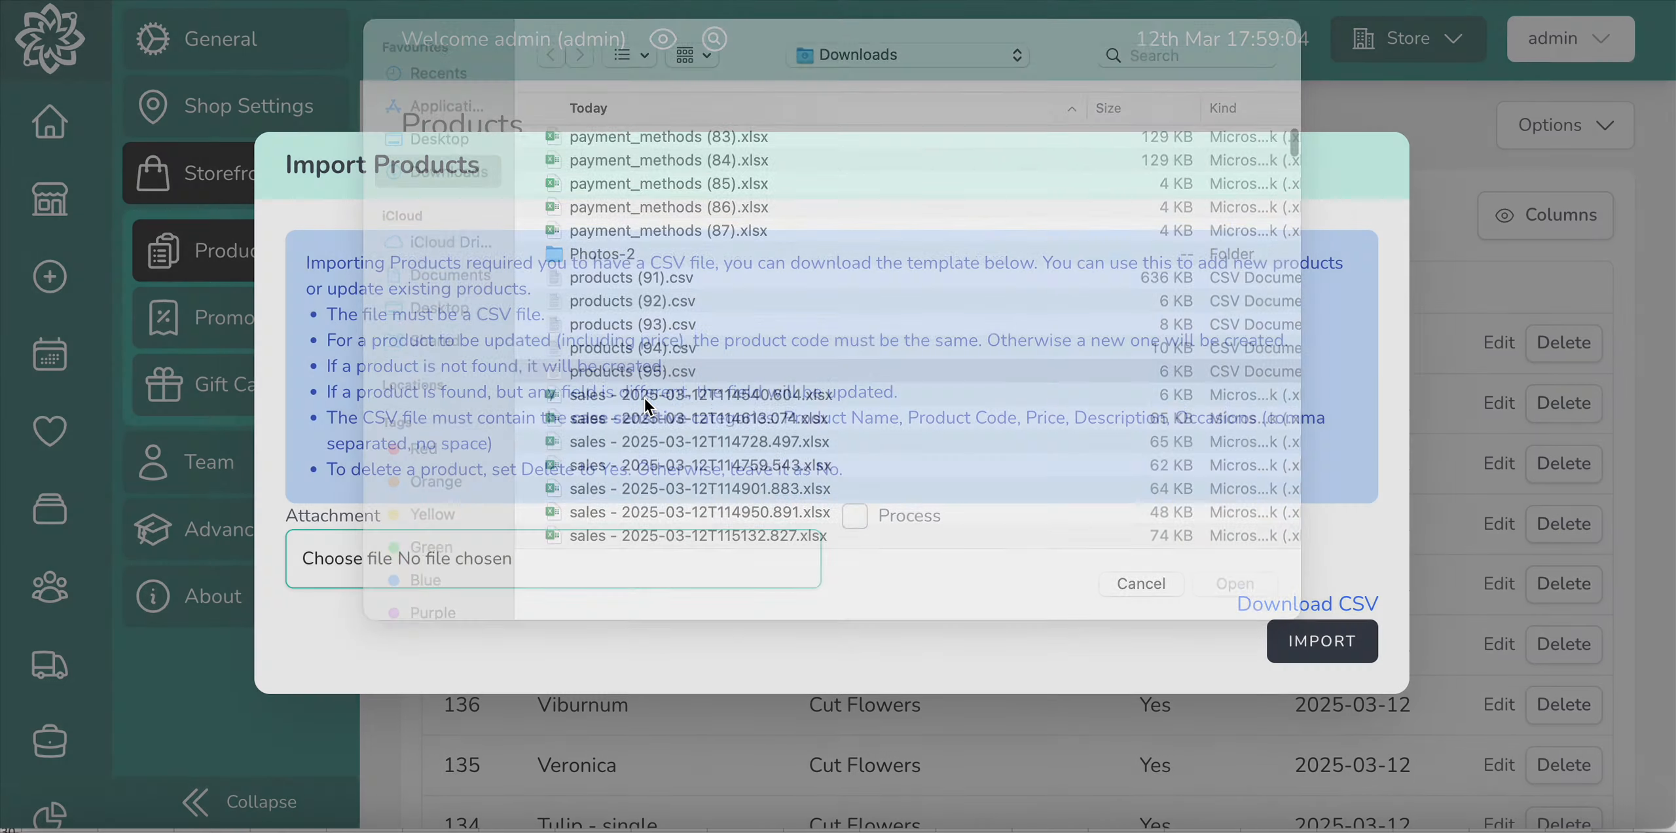
click(1319, 655)
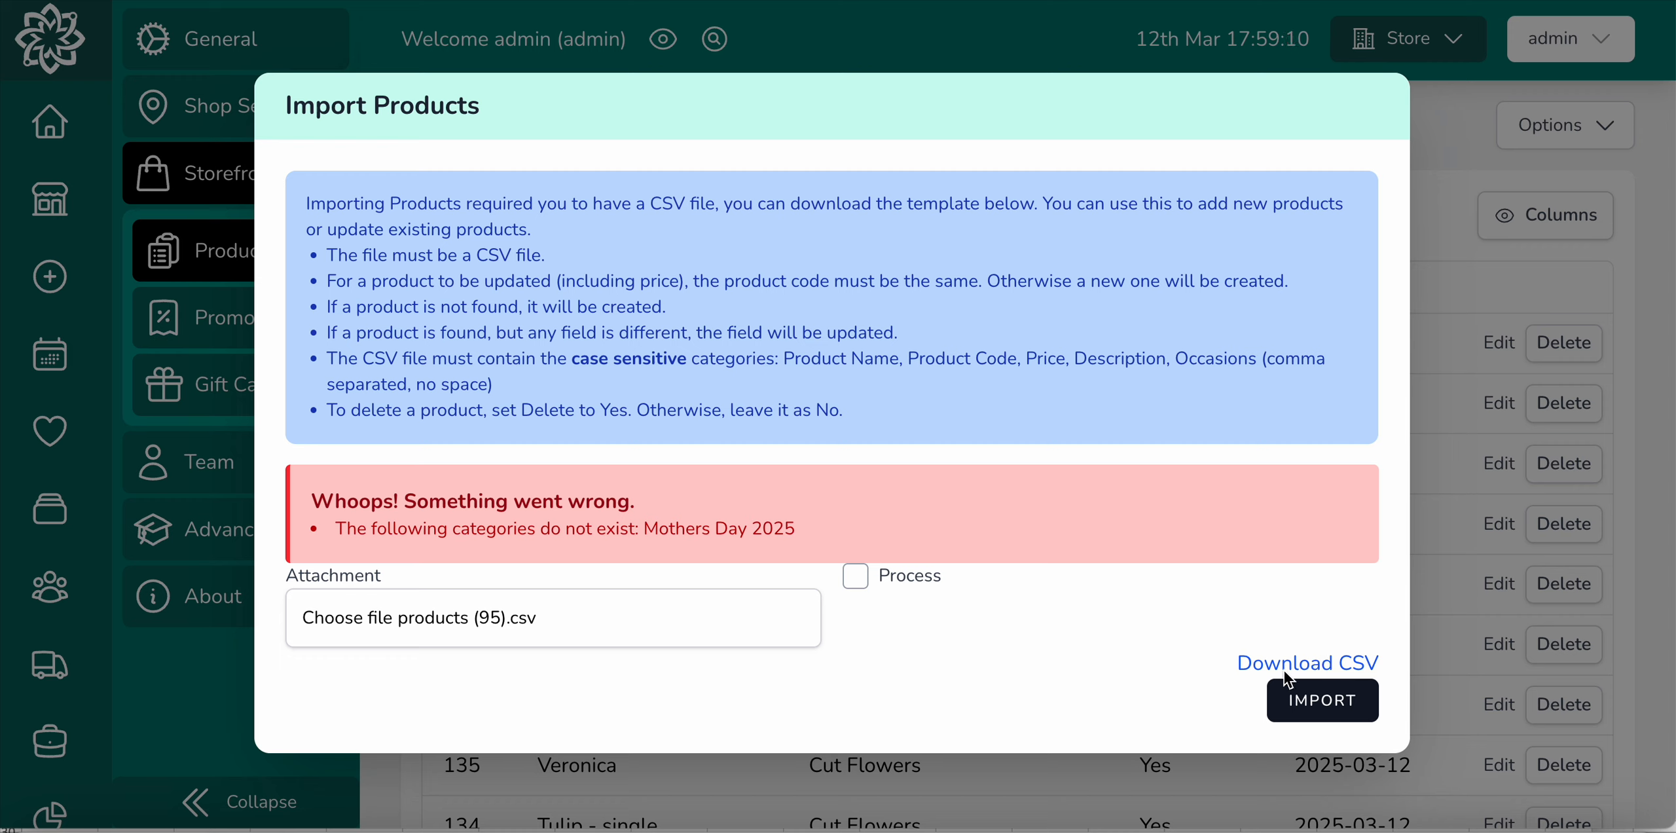
click(1327, 718)
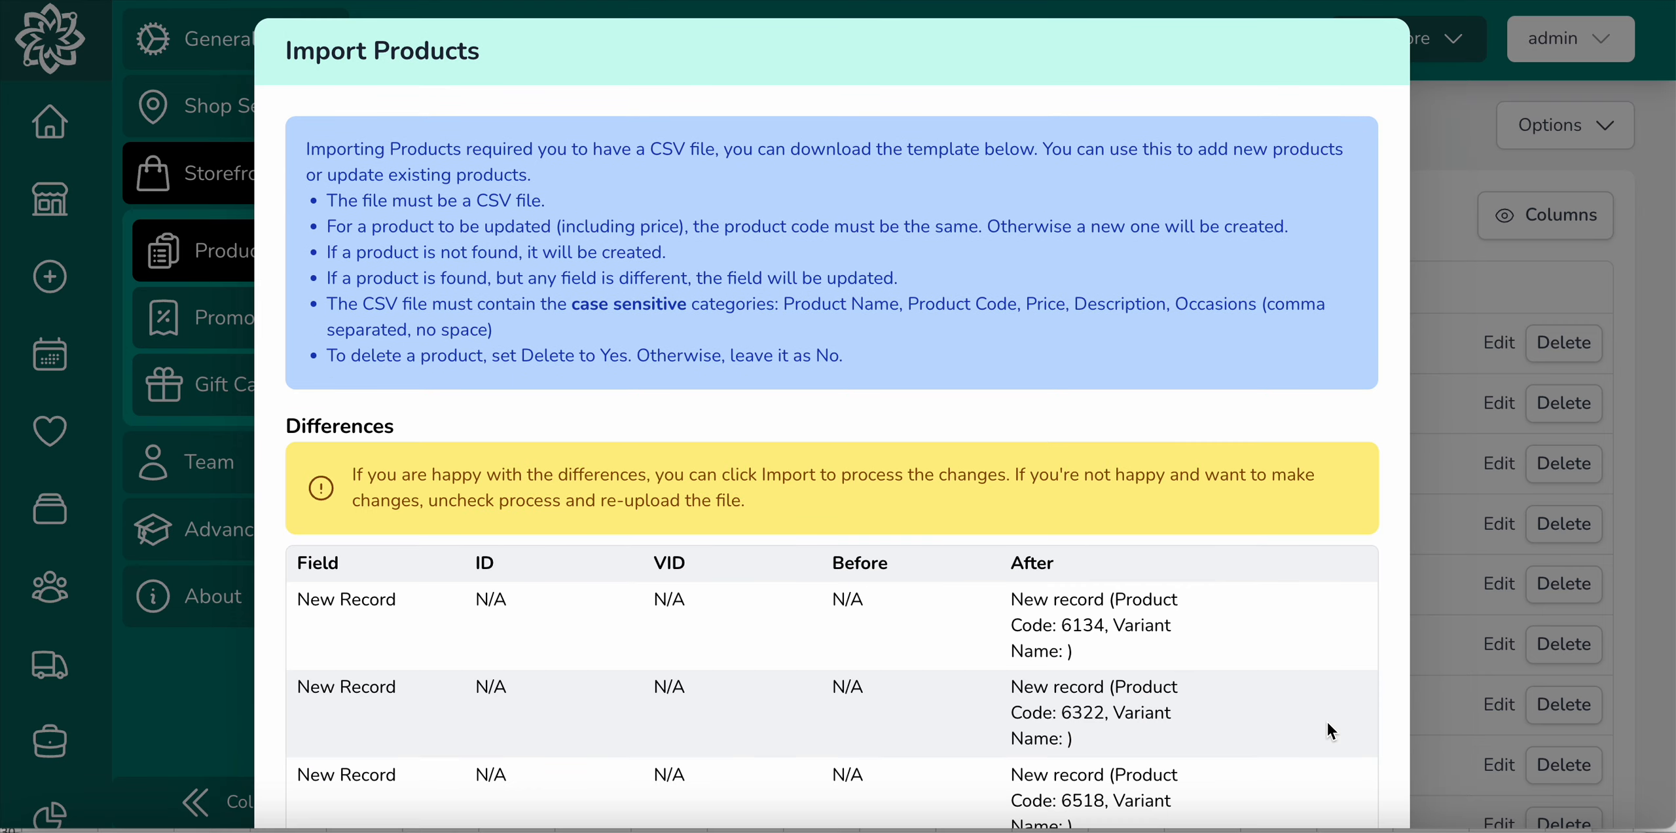
Review the new records in the differences list and import the products with Process enabled
scroll(1046, 648, down, 15)
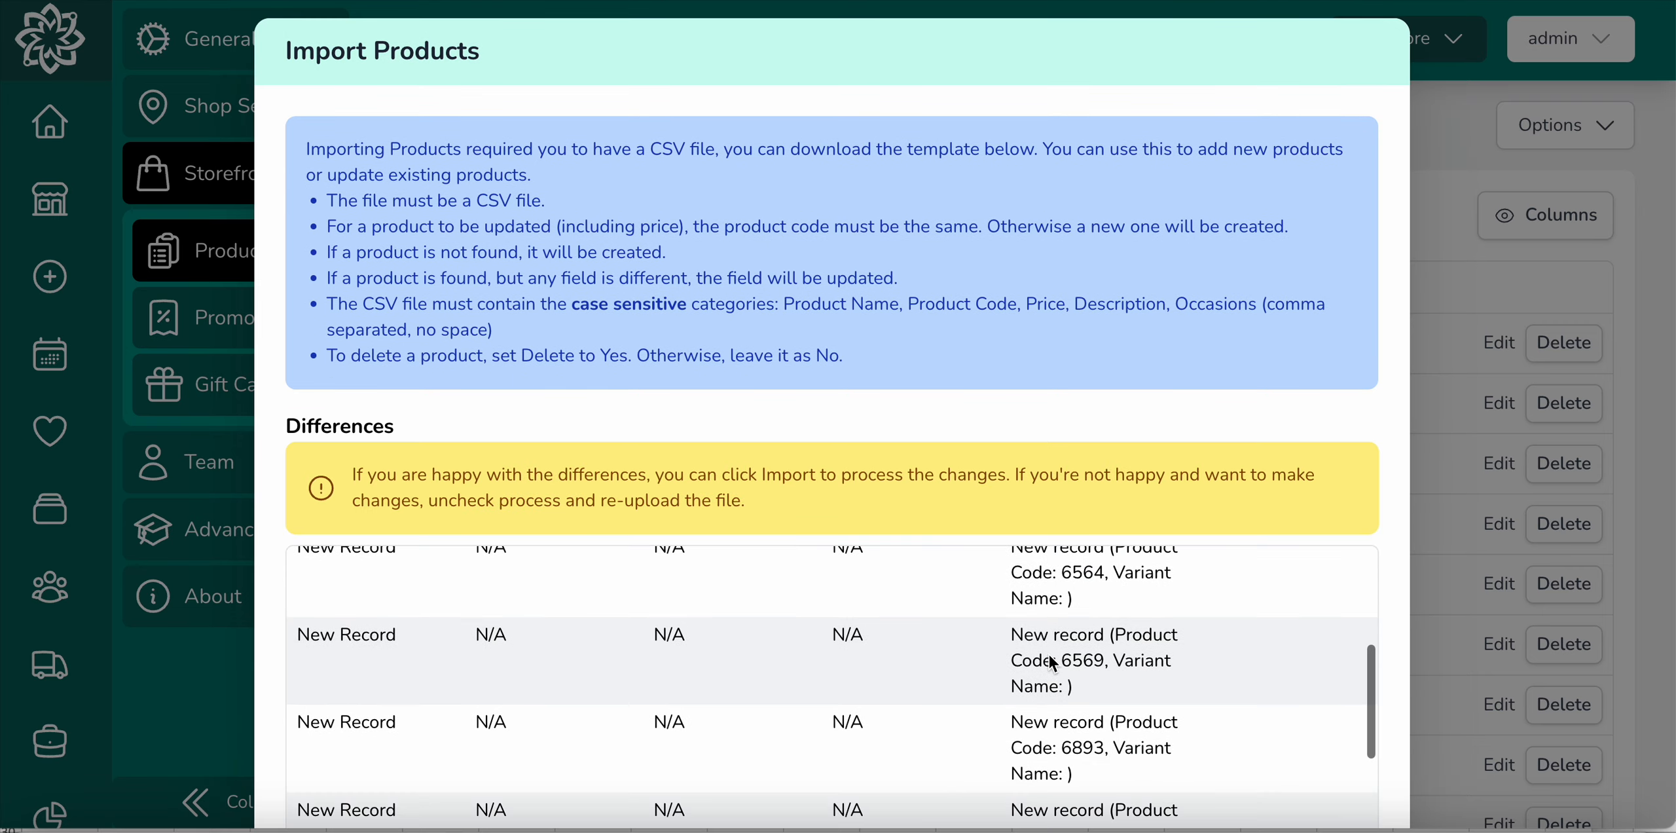
scroll(1048, 654, down, 2)
scroll(1048, 654, up, 3)
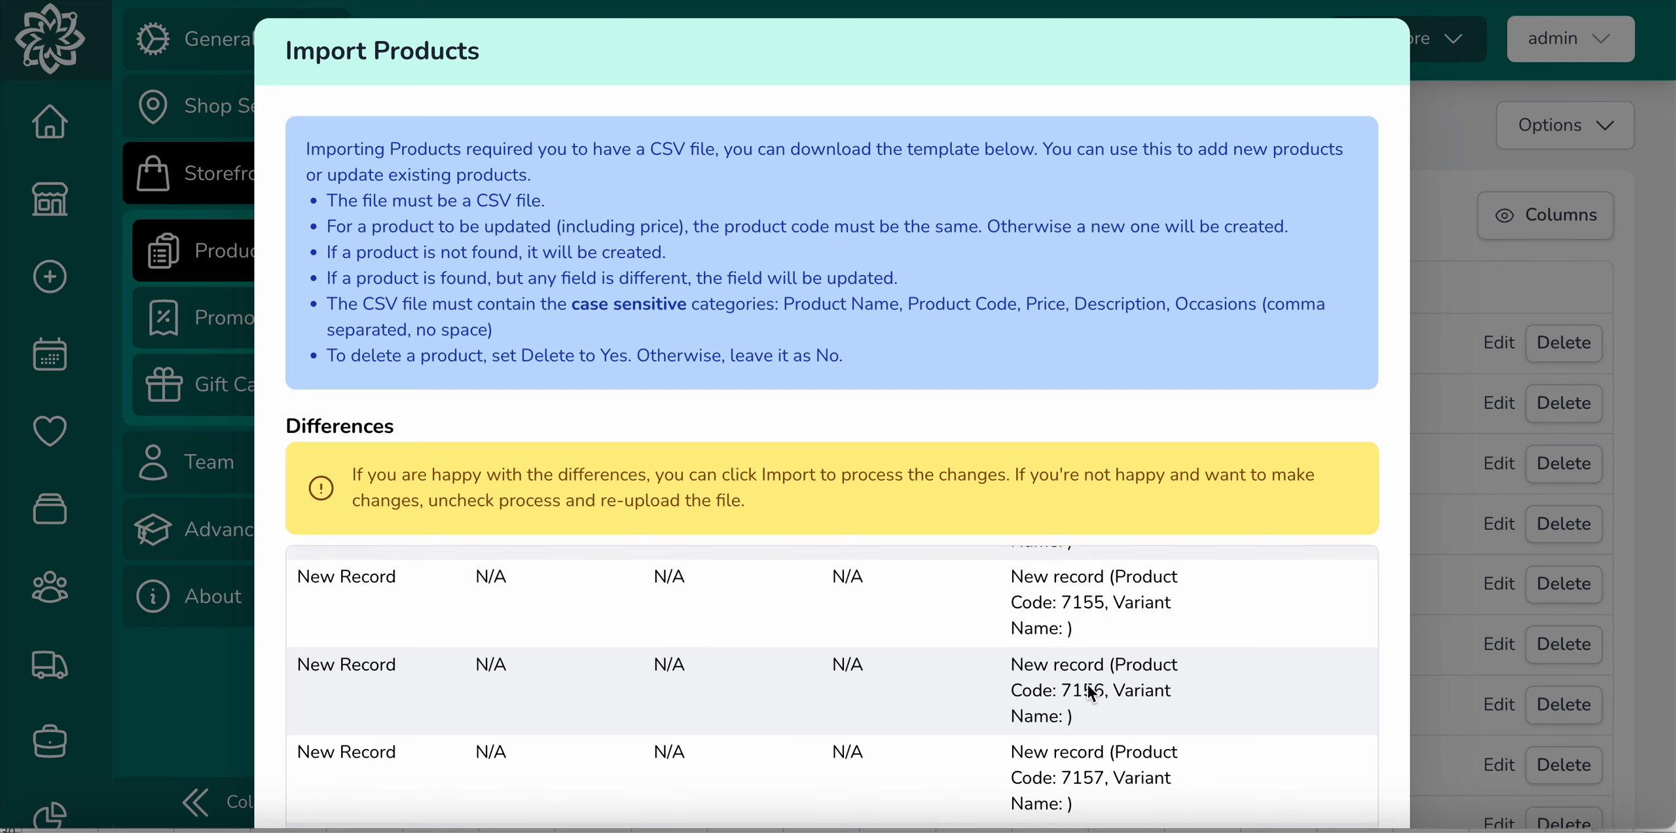
scroll(1165, 701, down, 10)
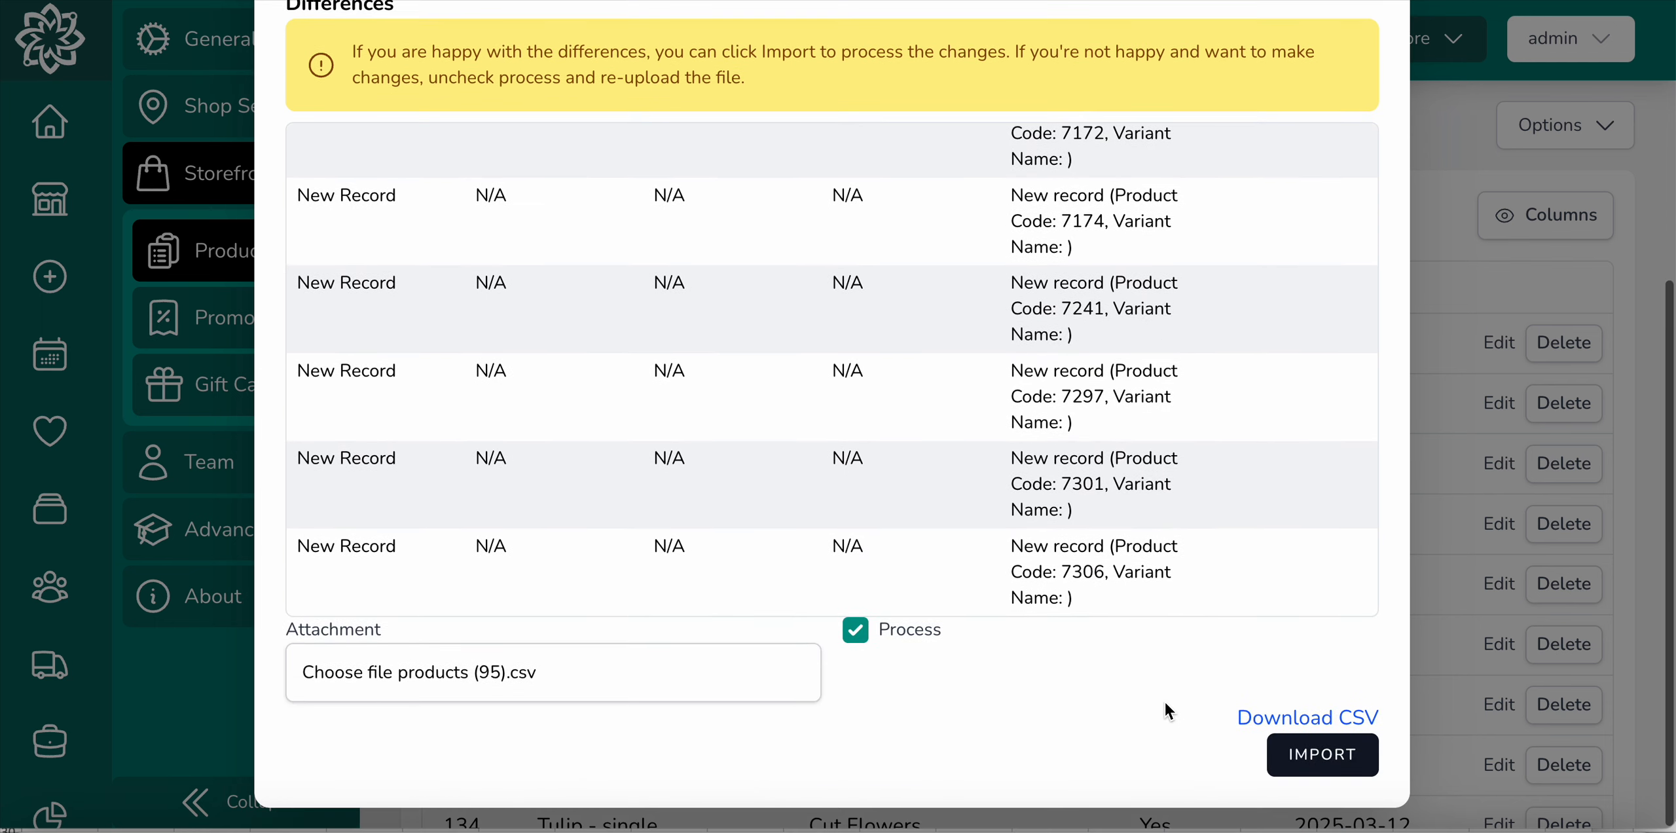
click(1317, 755)
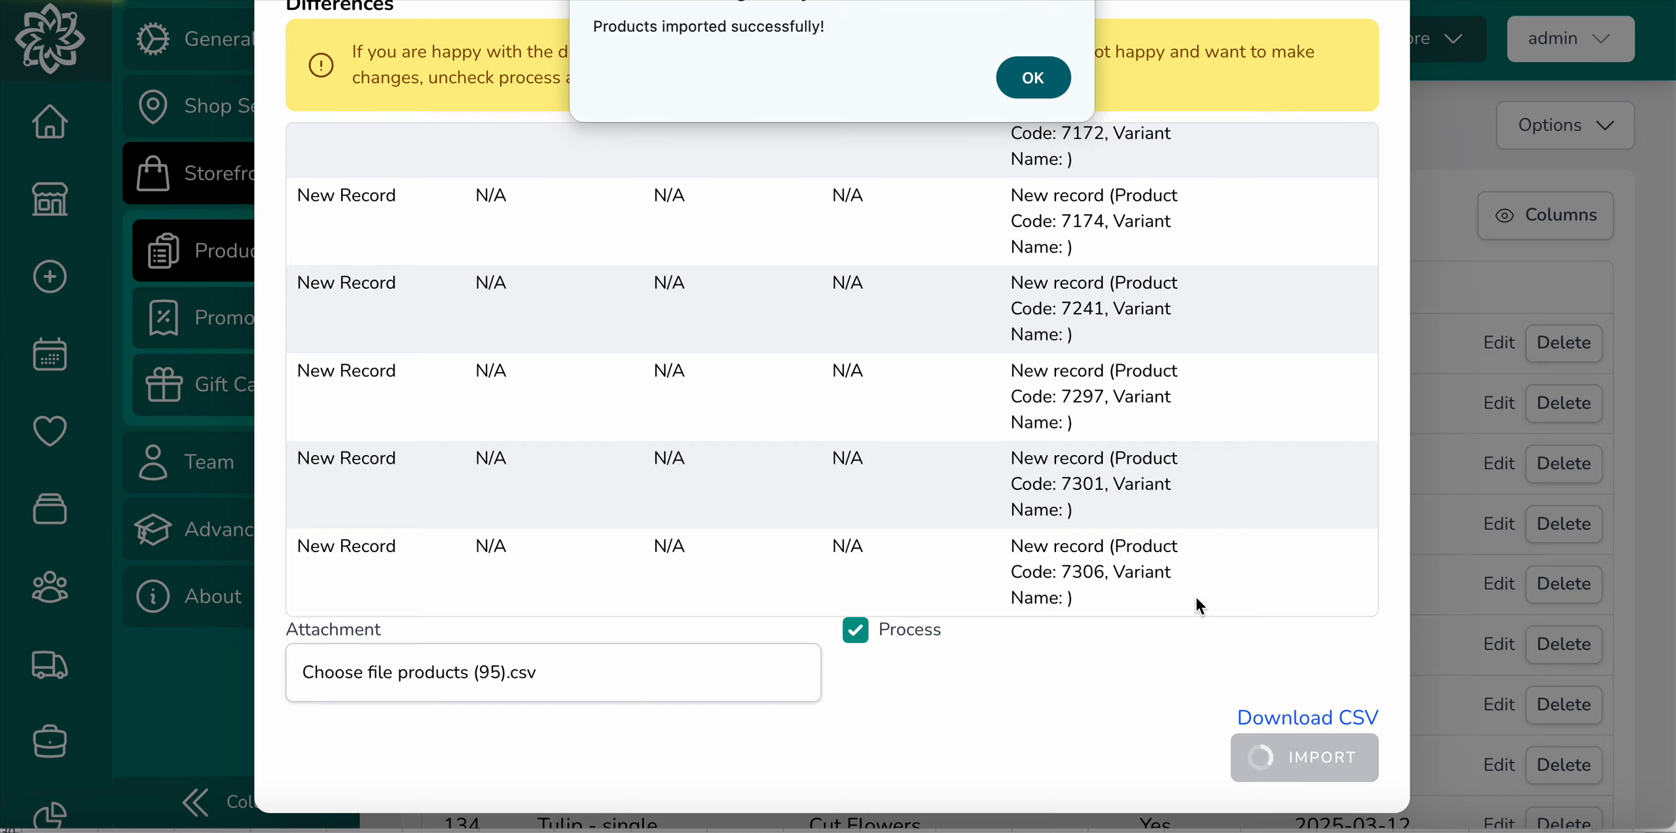
click(1034, 84)
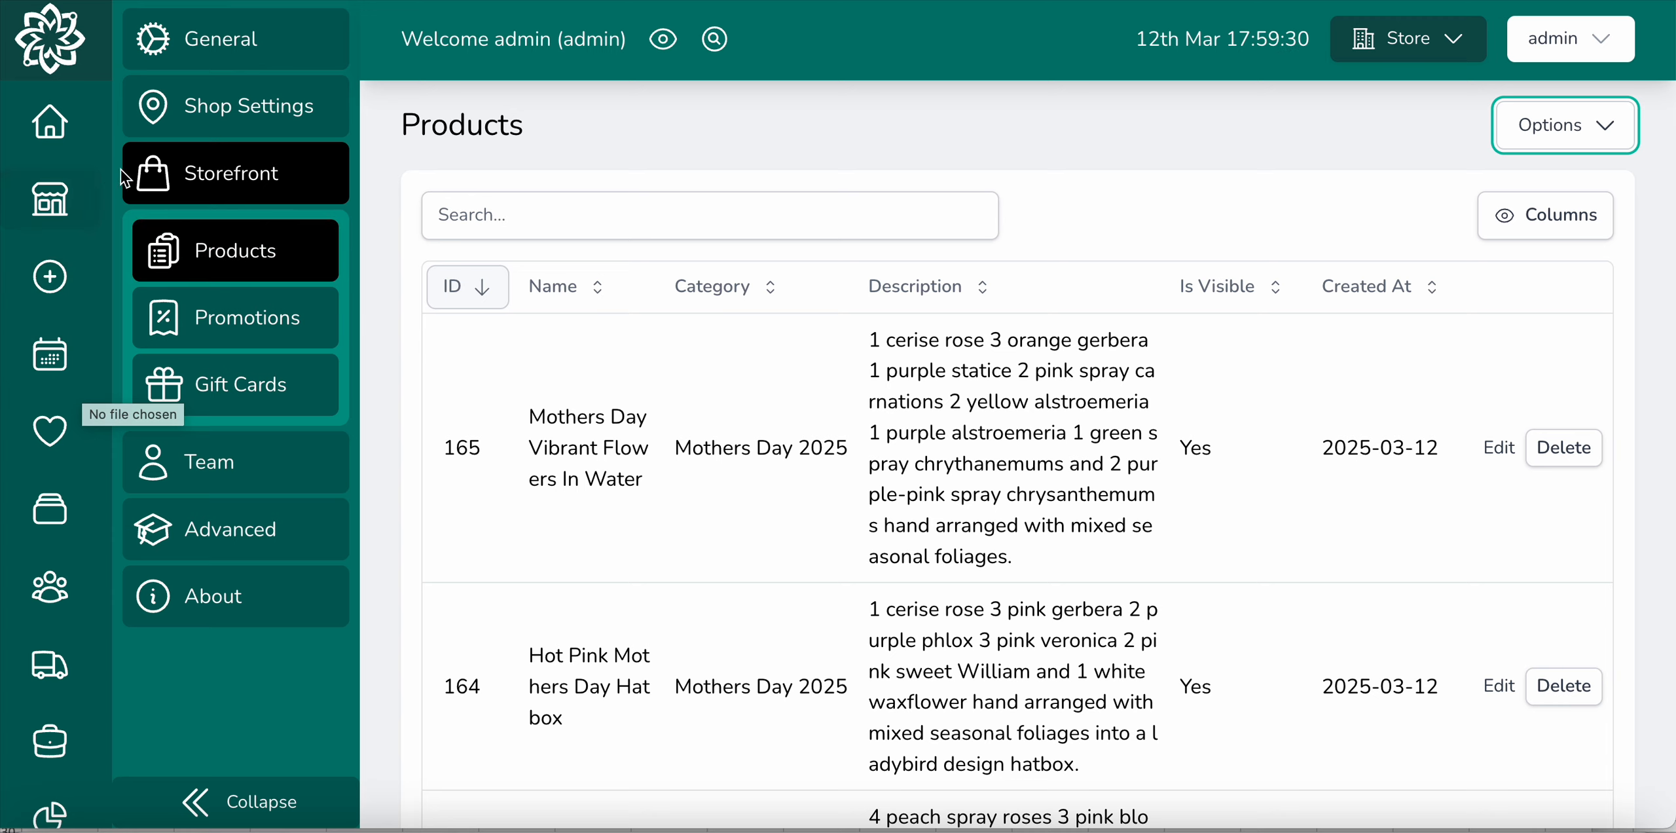
Start a new gift order as the admin user, with Phone as the order source and an occasion selected
click(58, 280)
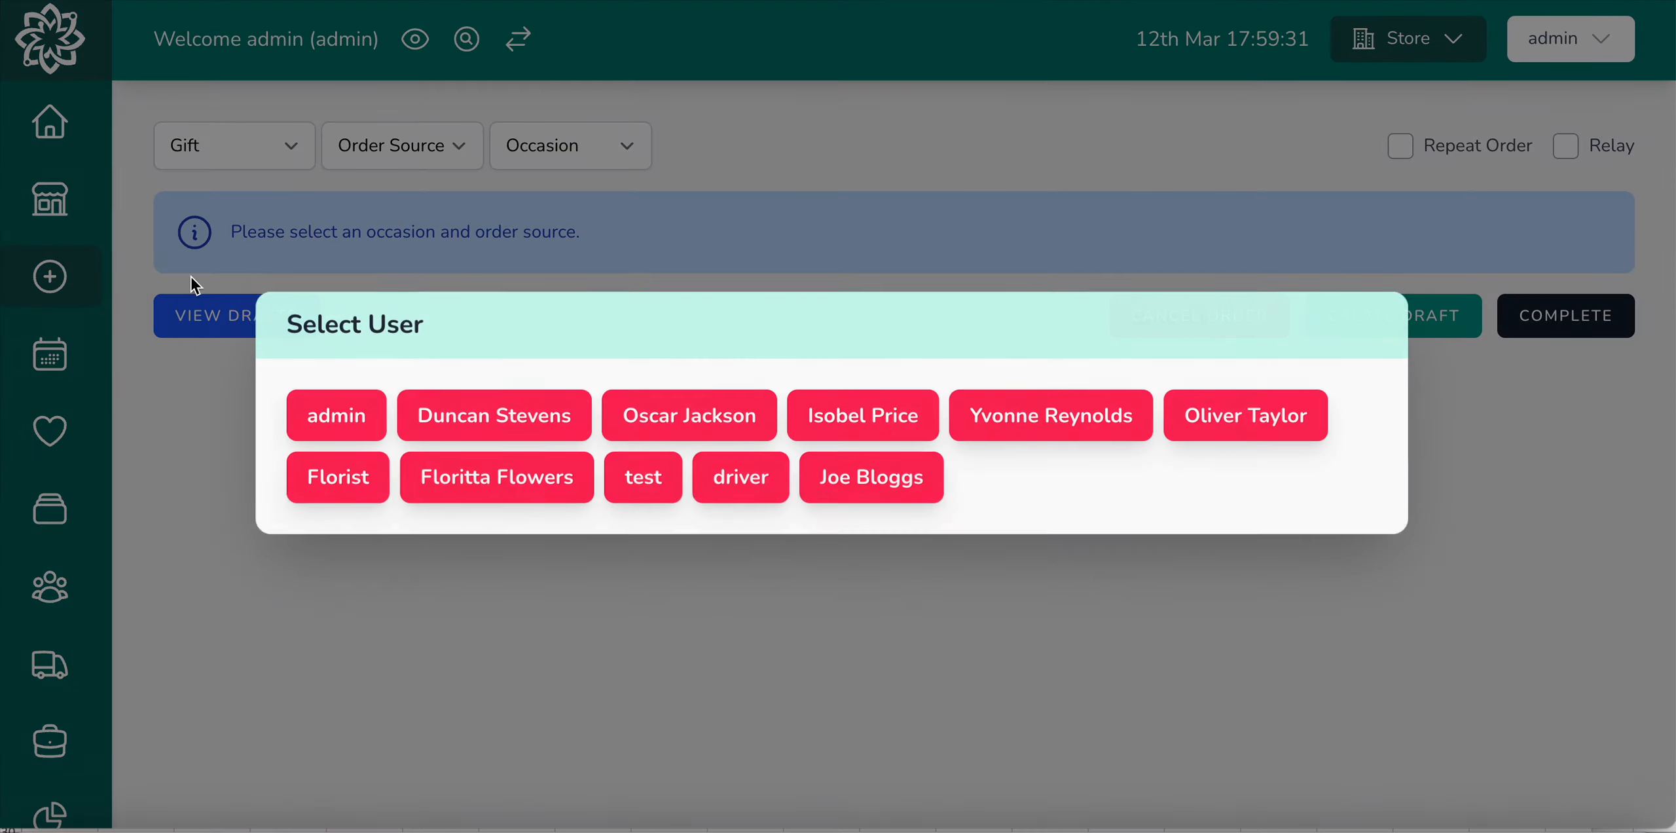
click(370, 424)
click(413, 160)
click(406, 218)
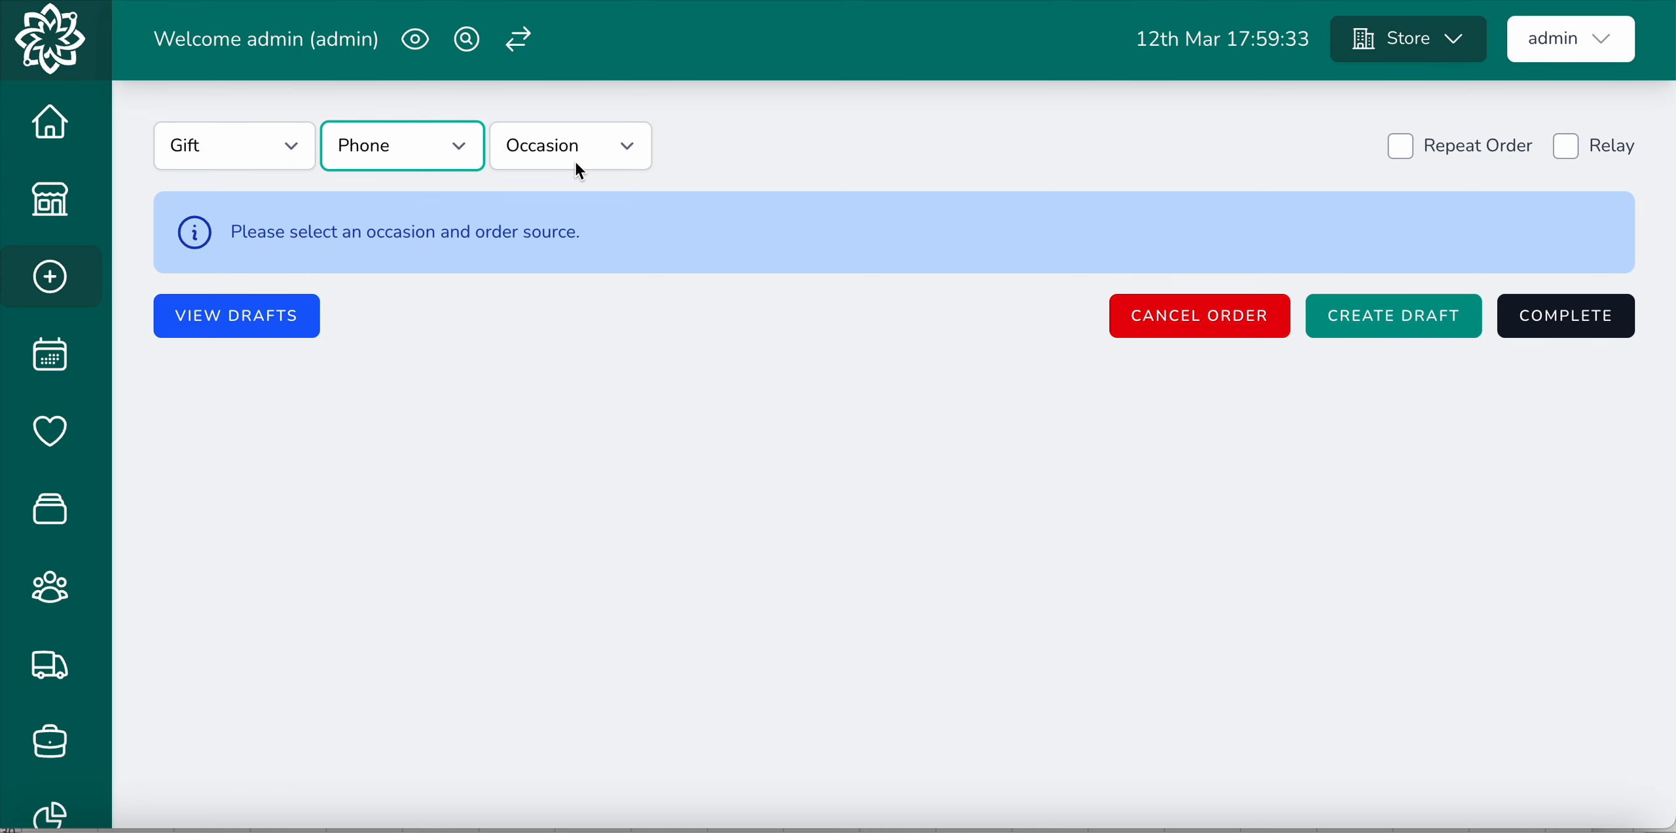
click(574, 160)
click(569, 232)
Start adding a product to the order and look through the bouquets in the Mothers Day 2025 category
scroll(835, 403, down, 5)
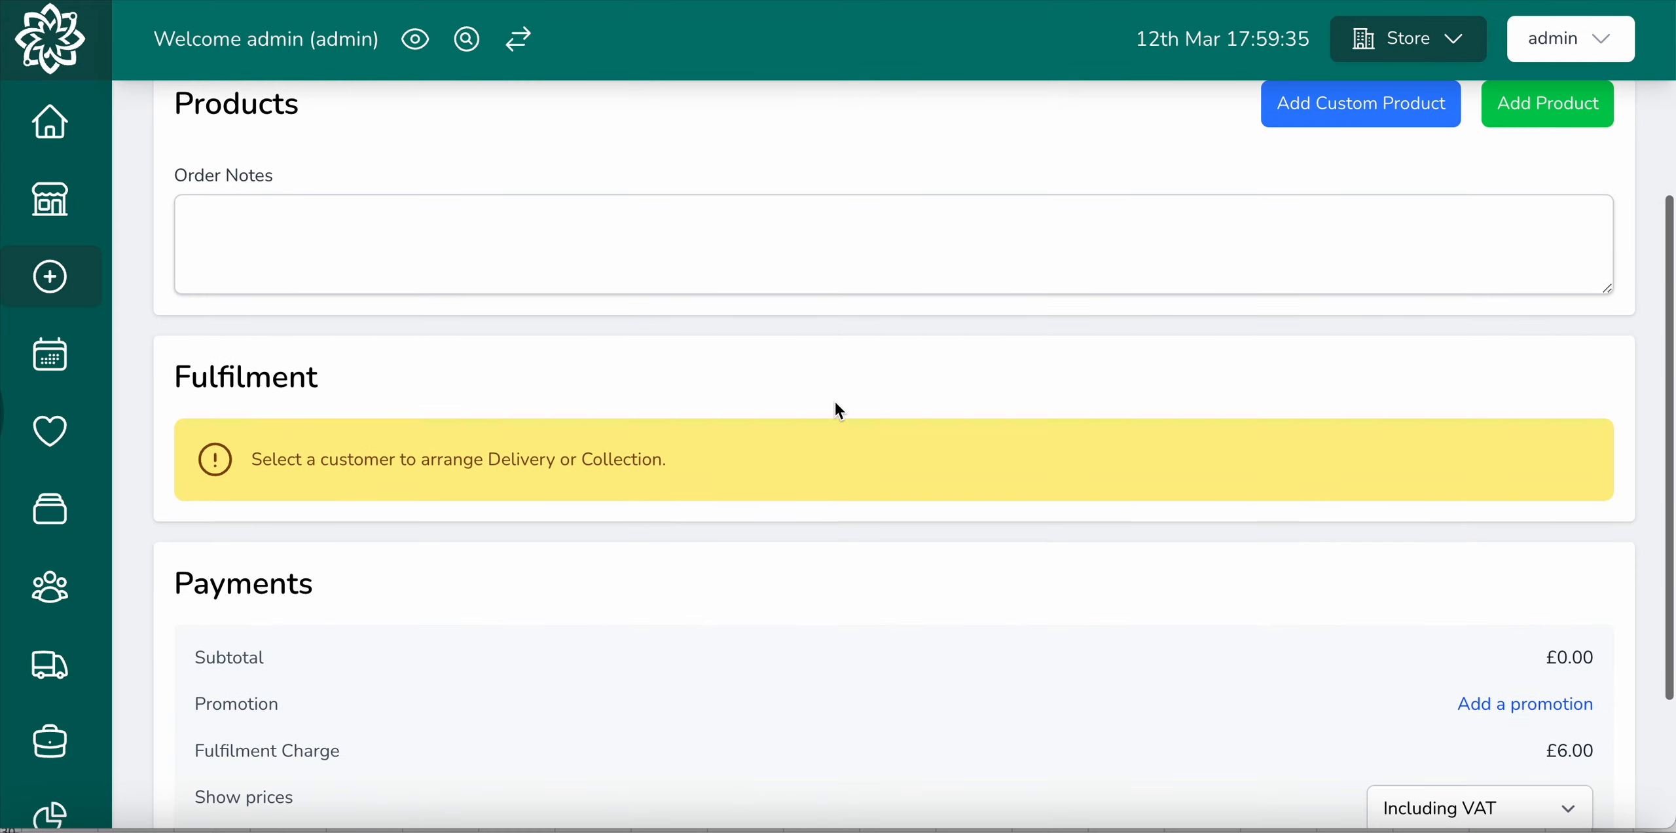
click(1530, 106)
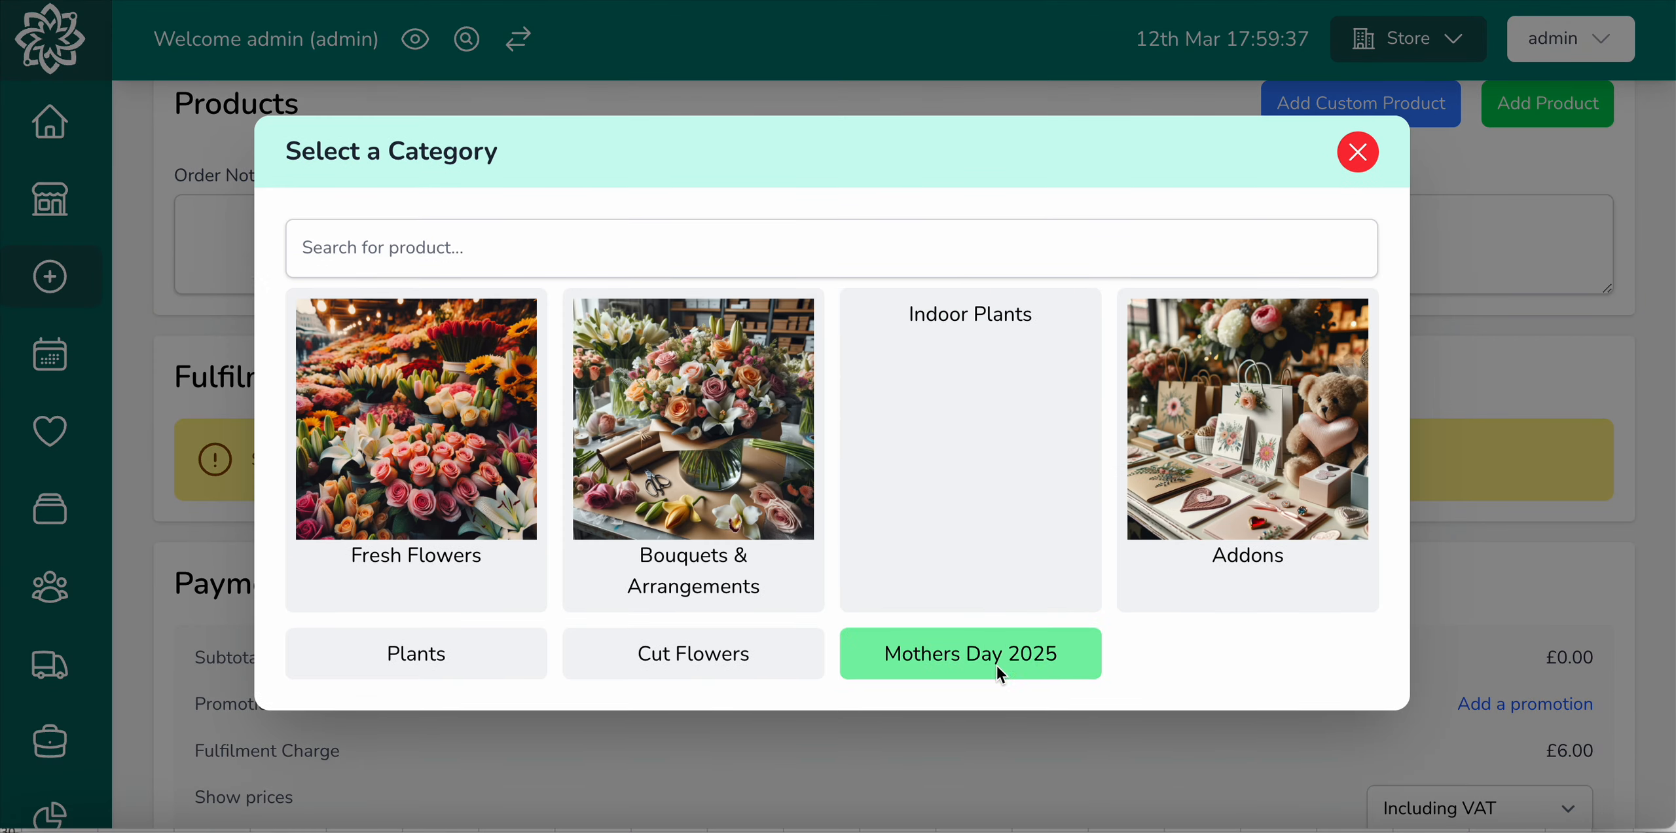
click(990, 658)
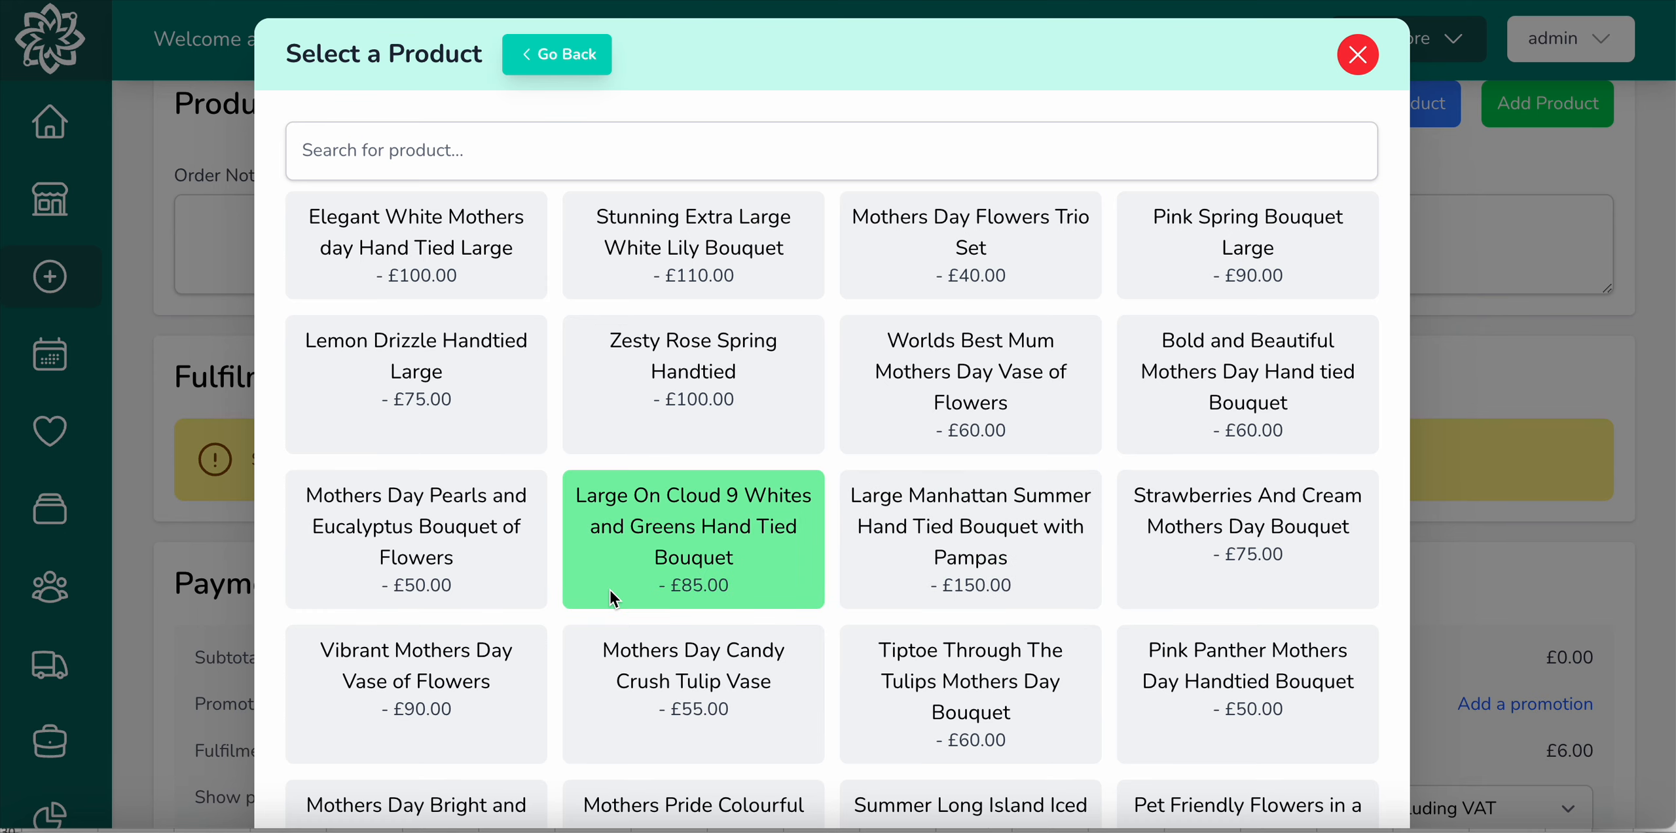
scroll(608, 588, down, 2)
scroll(614, 598, up, 2)
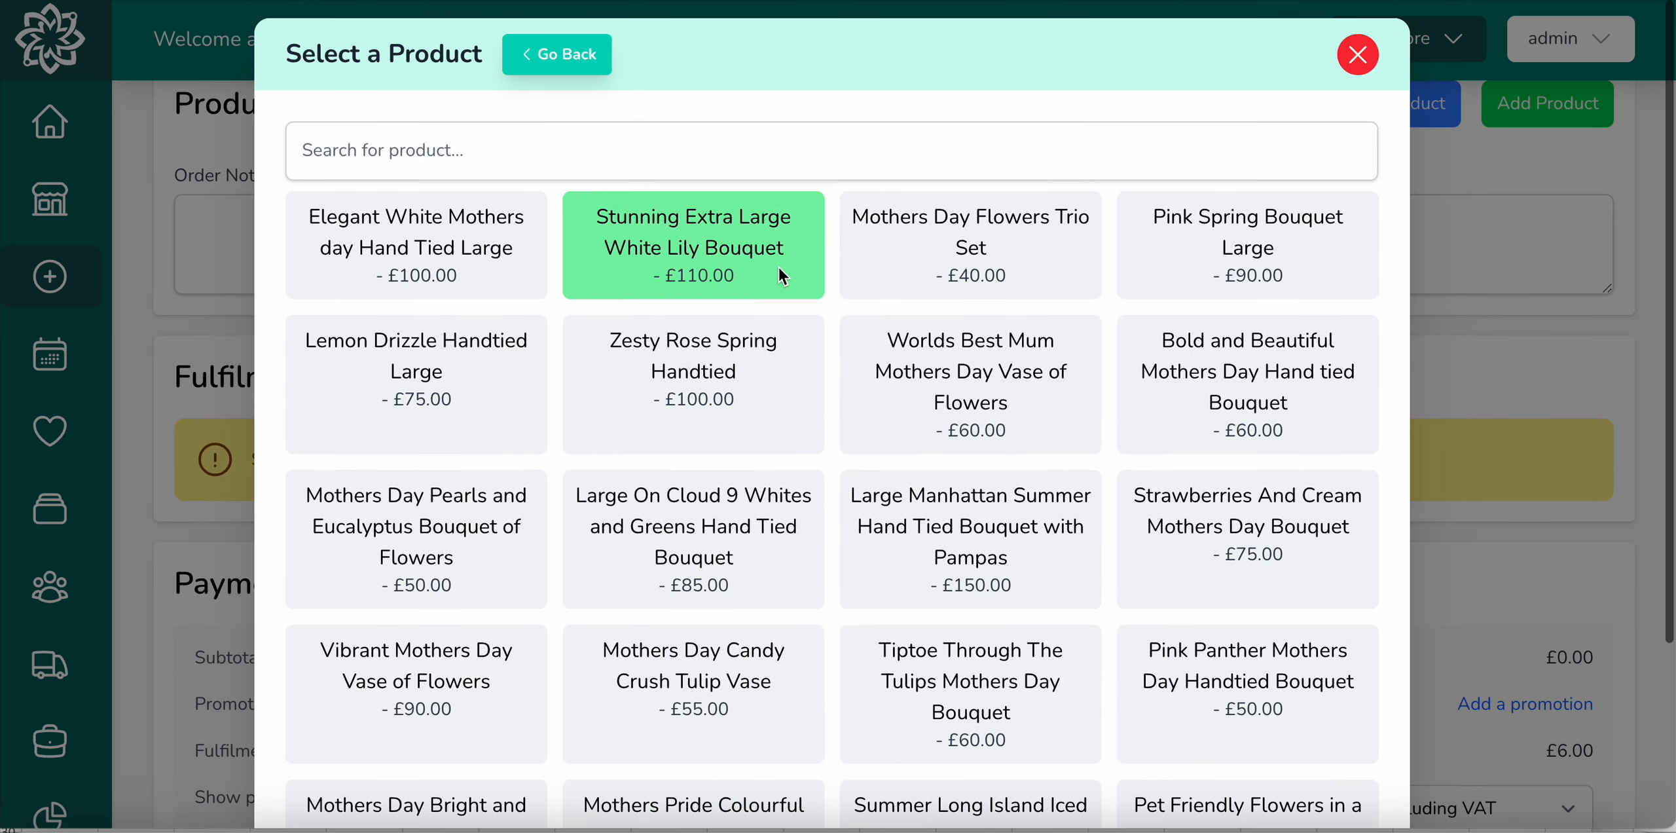
Open the Stunning Extra Large White Lily Bouquet and check its description, price and order options
click(711, 274)
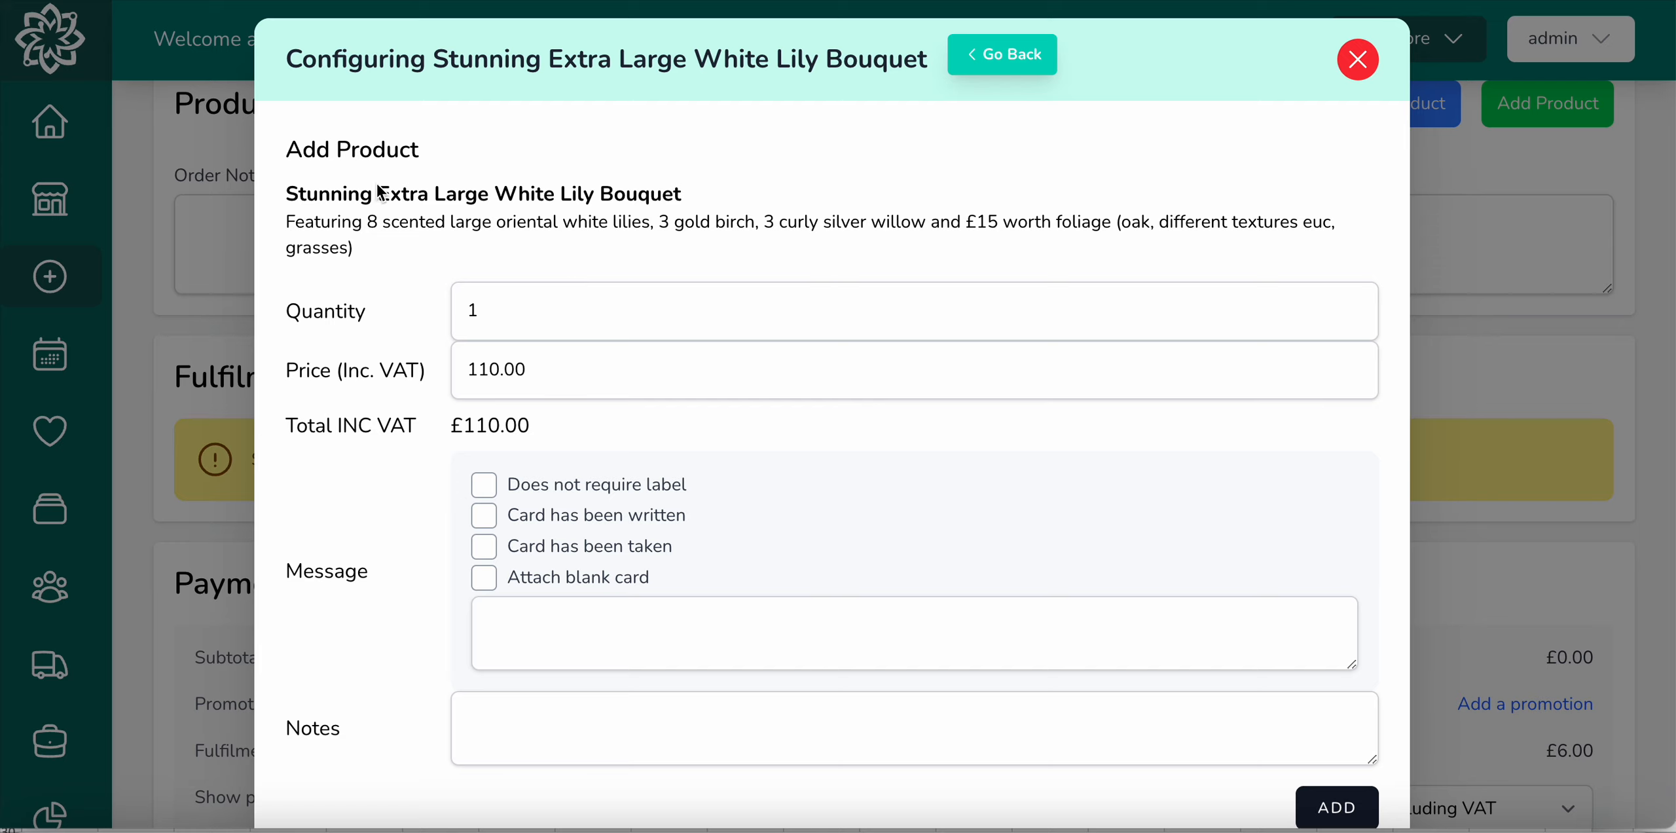
scroll(576, 432, down, 1)
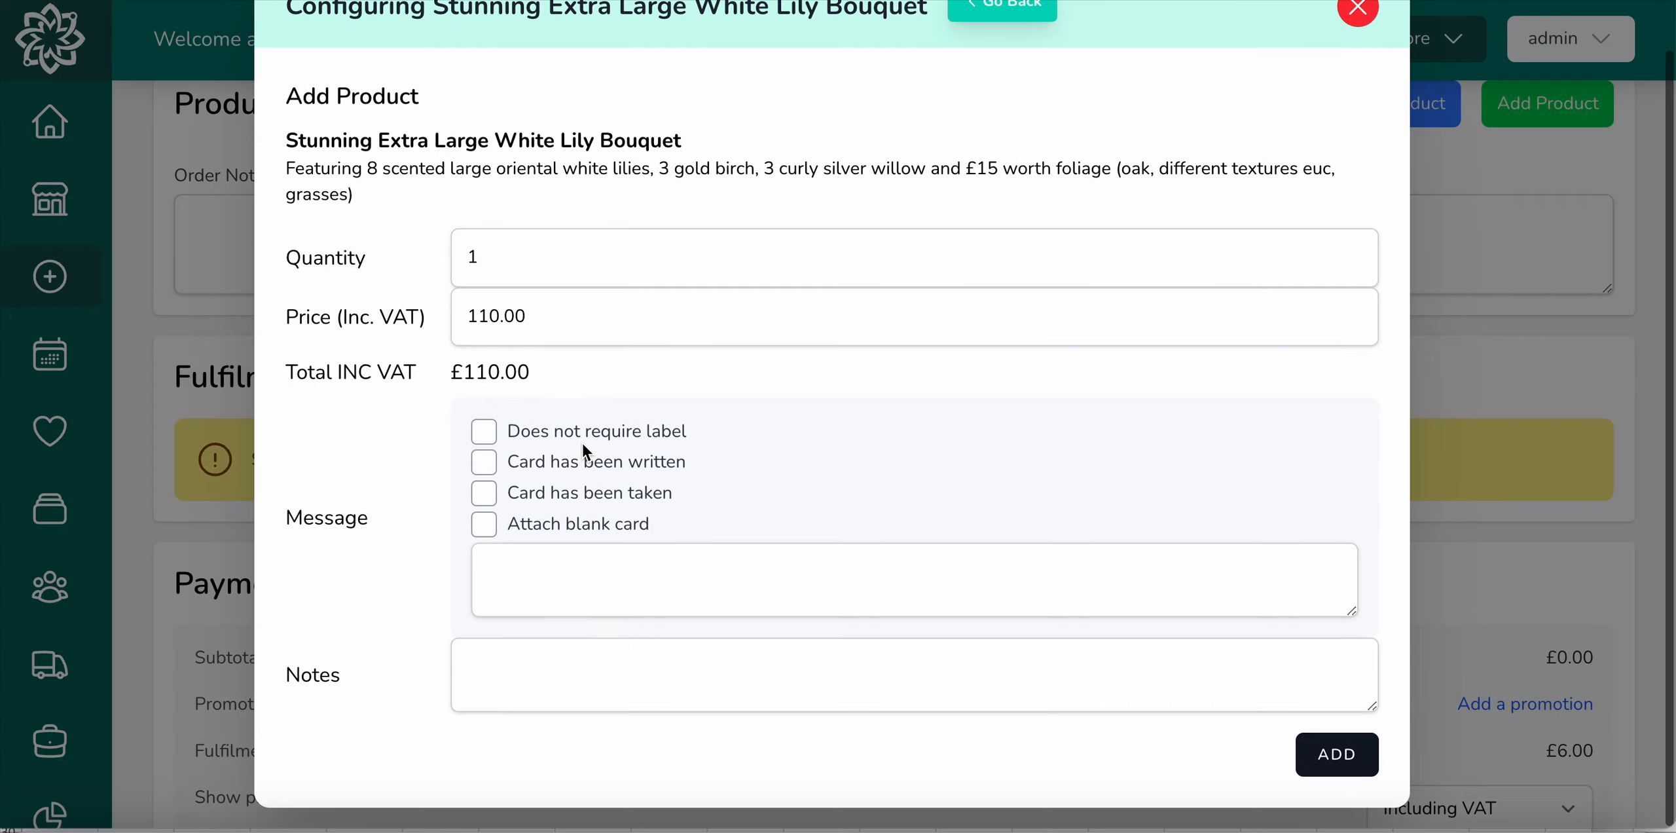
scroll(960, 392, up, 1)
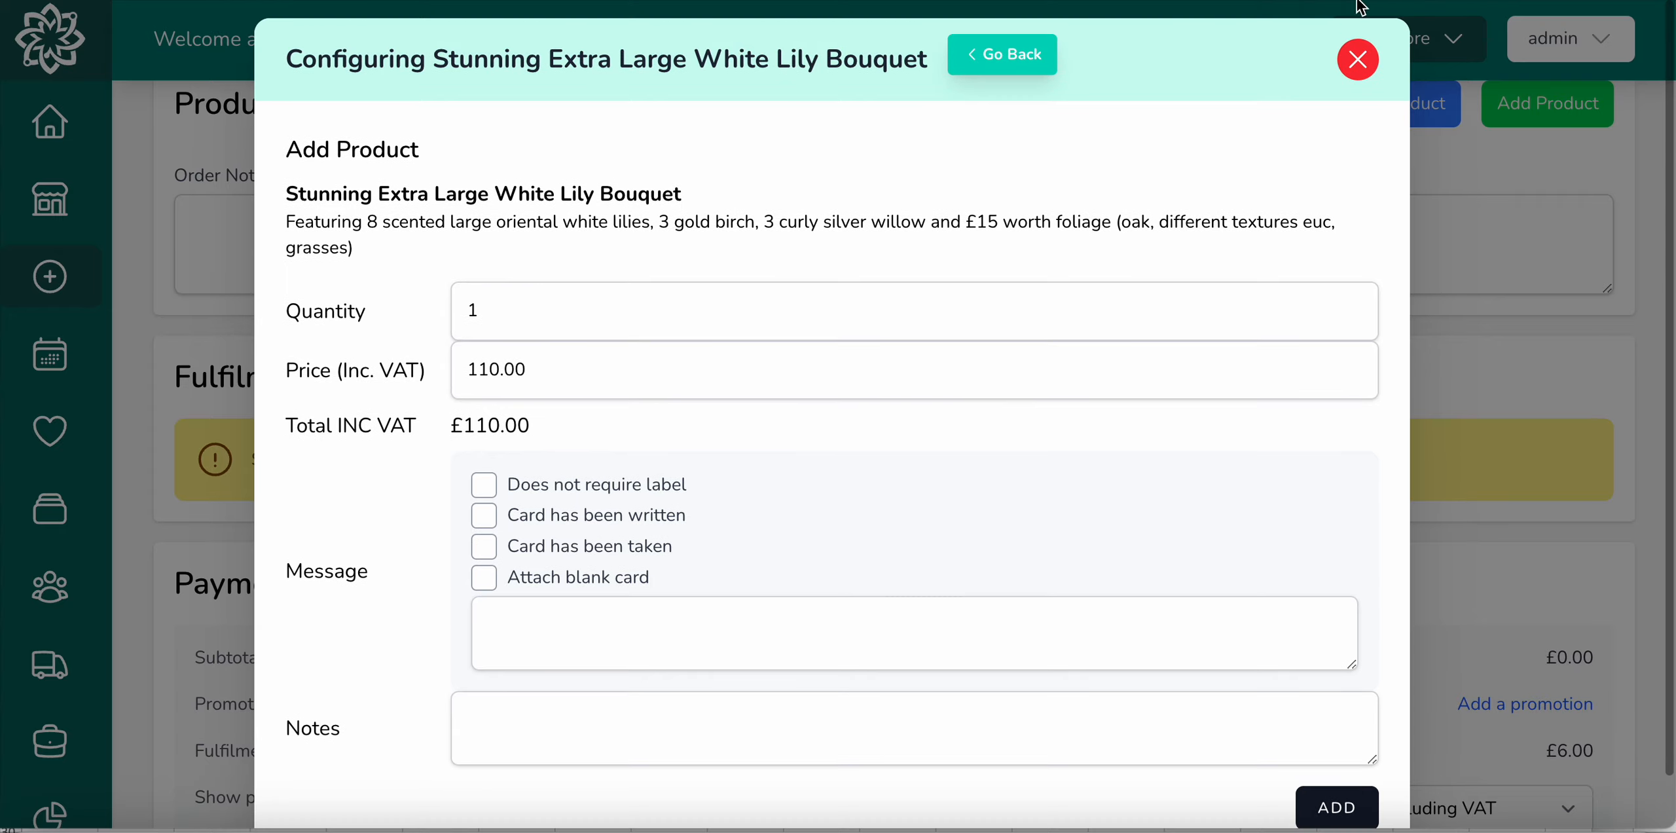
Go back to the Mothers Day 2025 product list, look it over, and close the product selection without adding anything
click(1002, 59)
scroll(818, 386, down, 3)
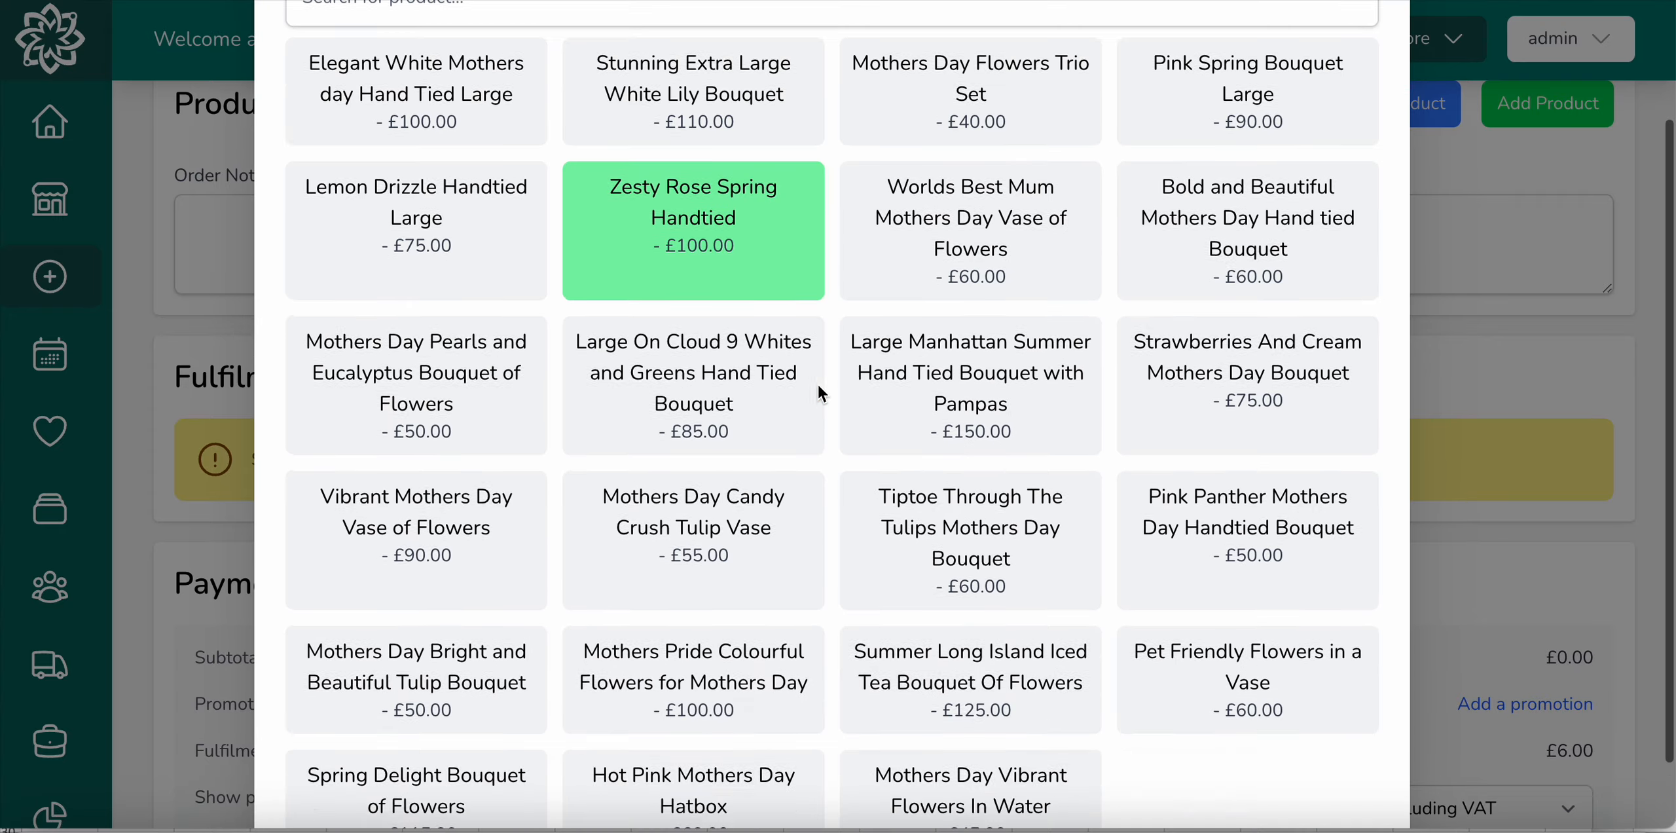
scroll(818, 391, up, 3)
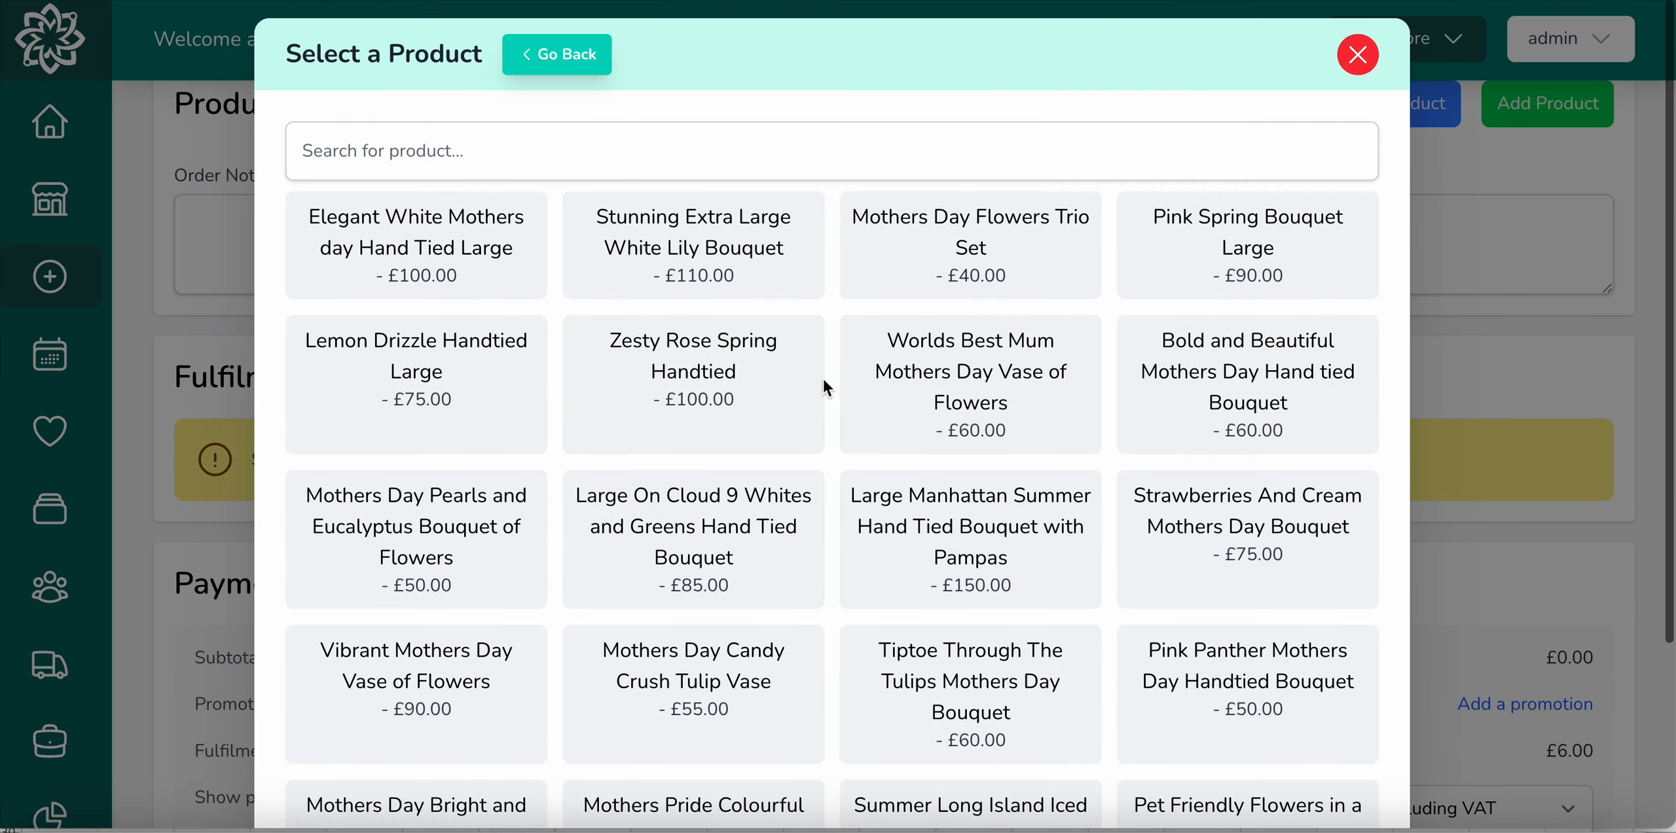
click(1361, 76)
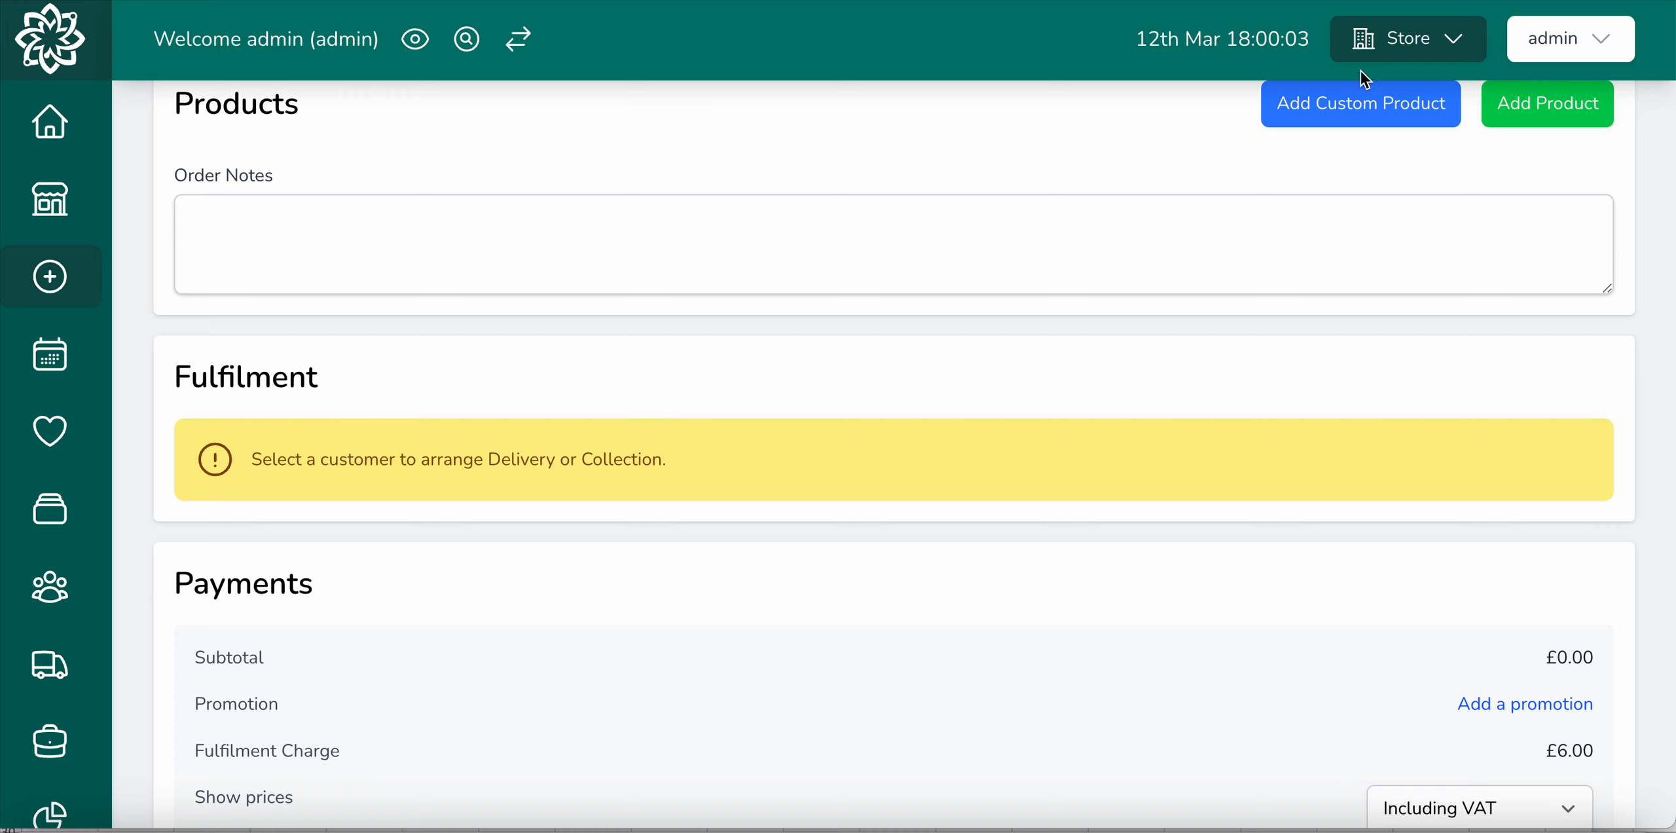
Switch to the POS till, reset its product cache from the settings, and return to the product categories
click(45, 211)
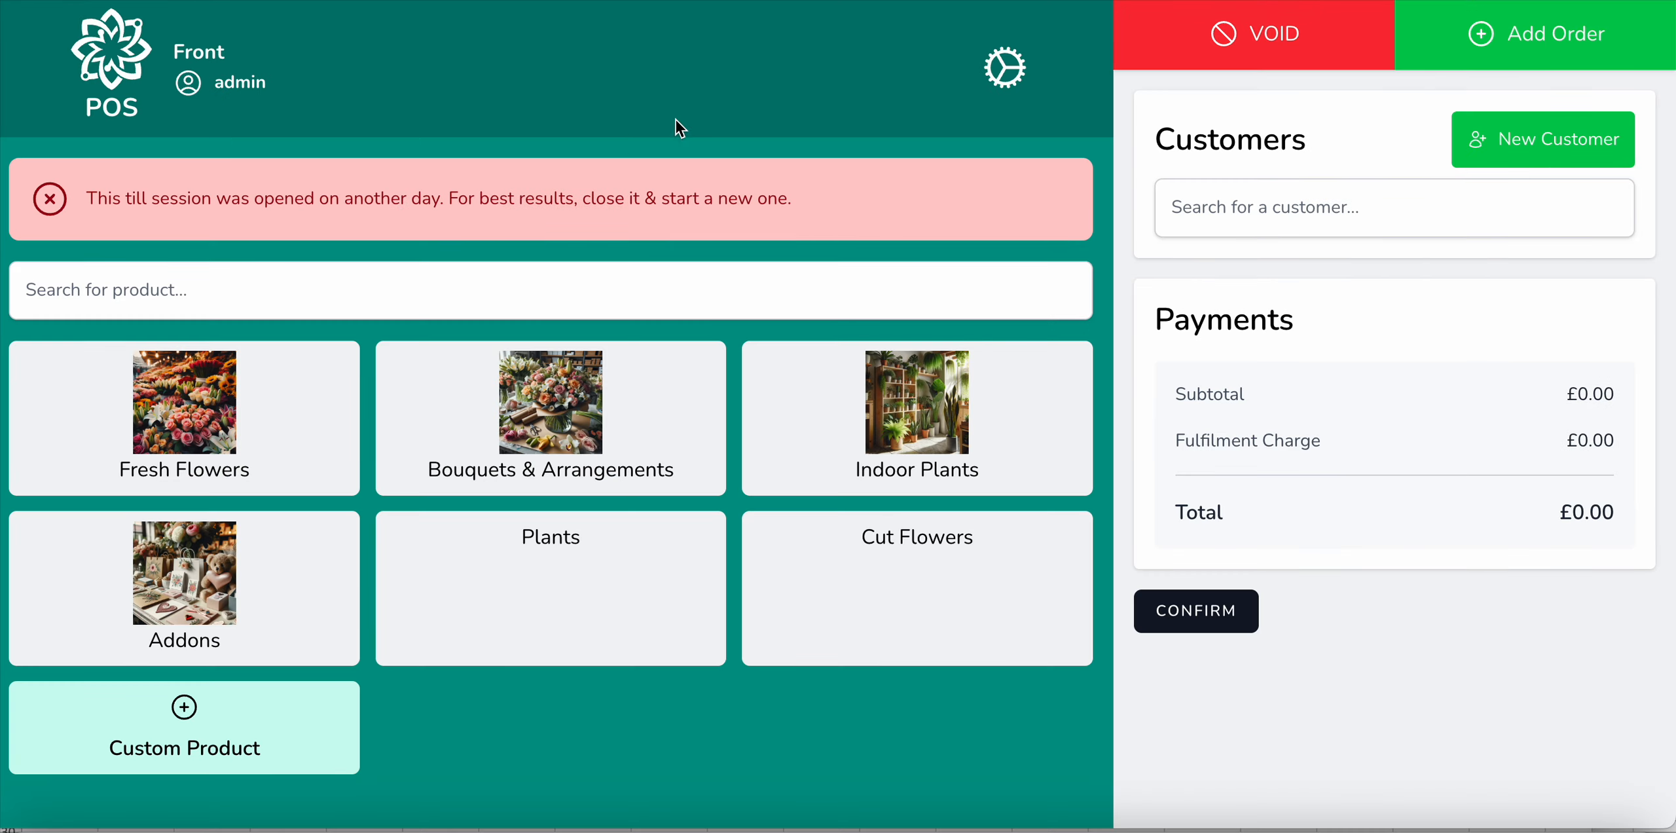
click(1007, 65)
click(528, 629)
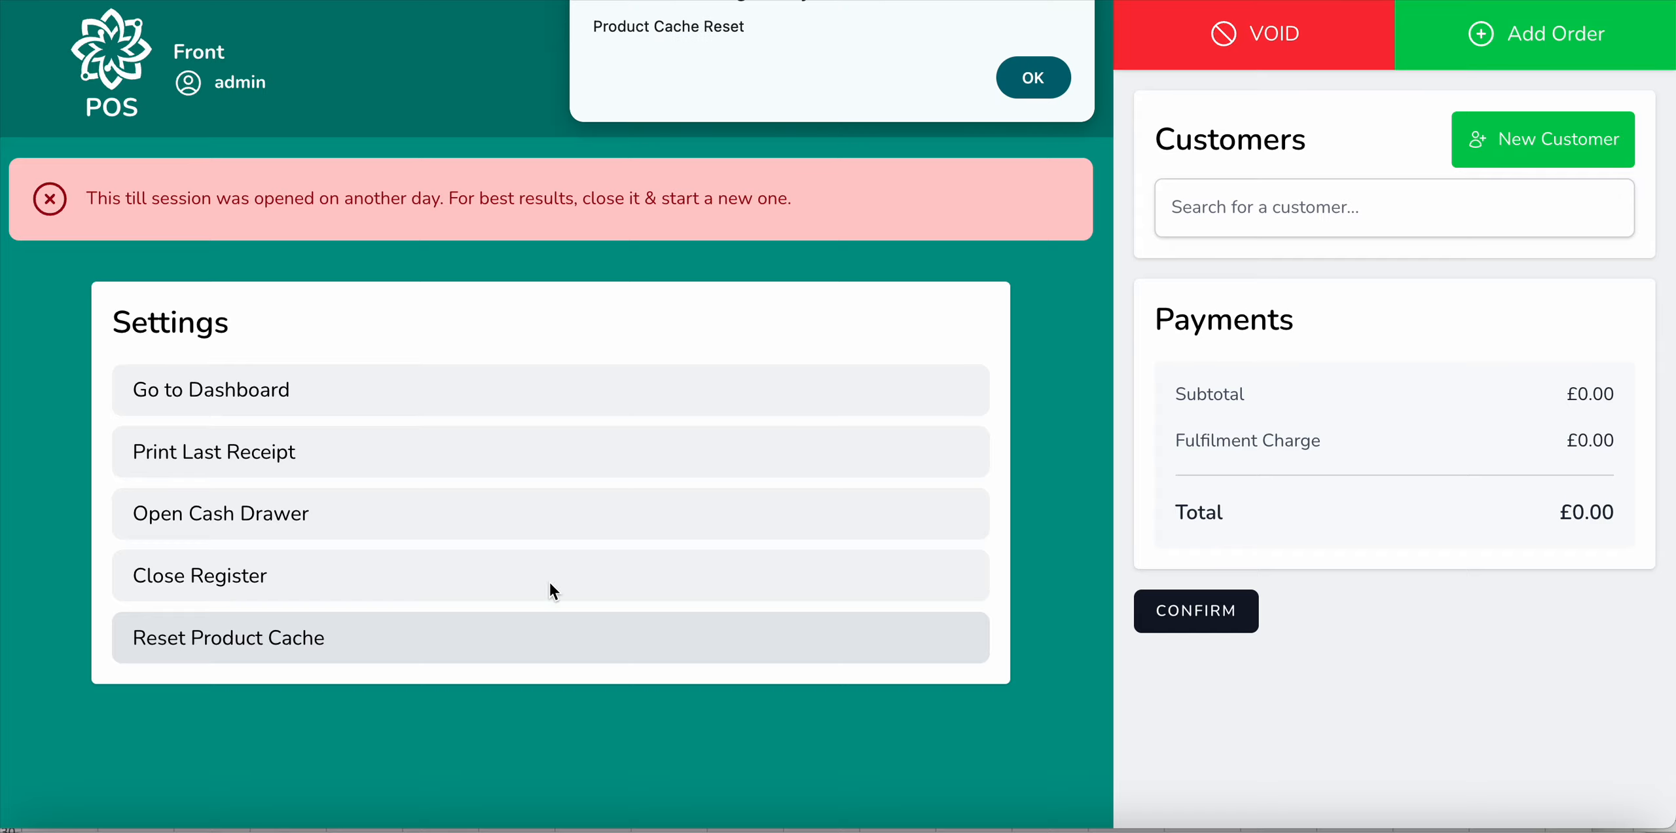
click(1019, 90)
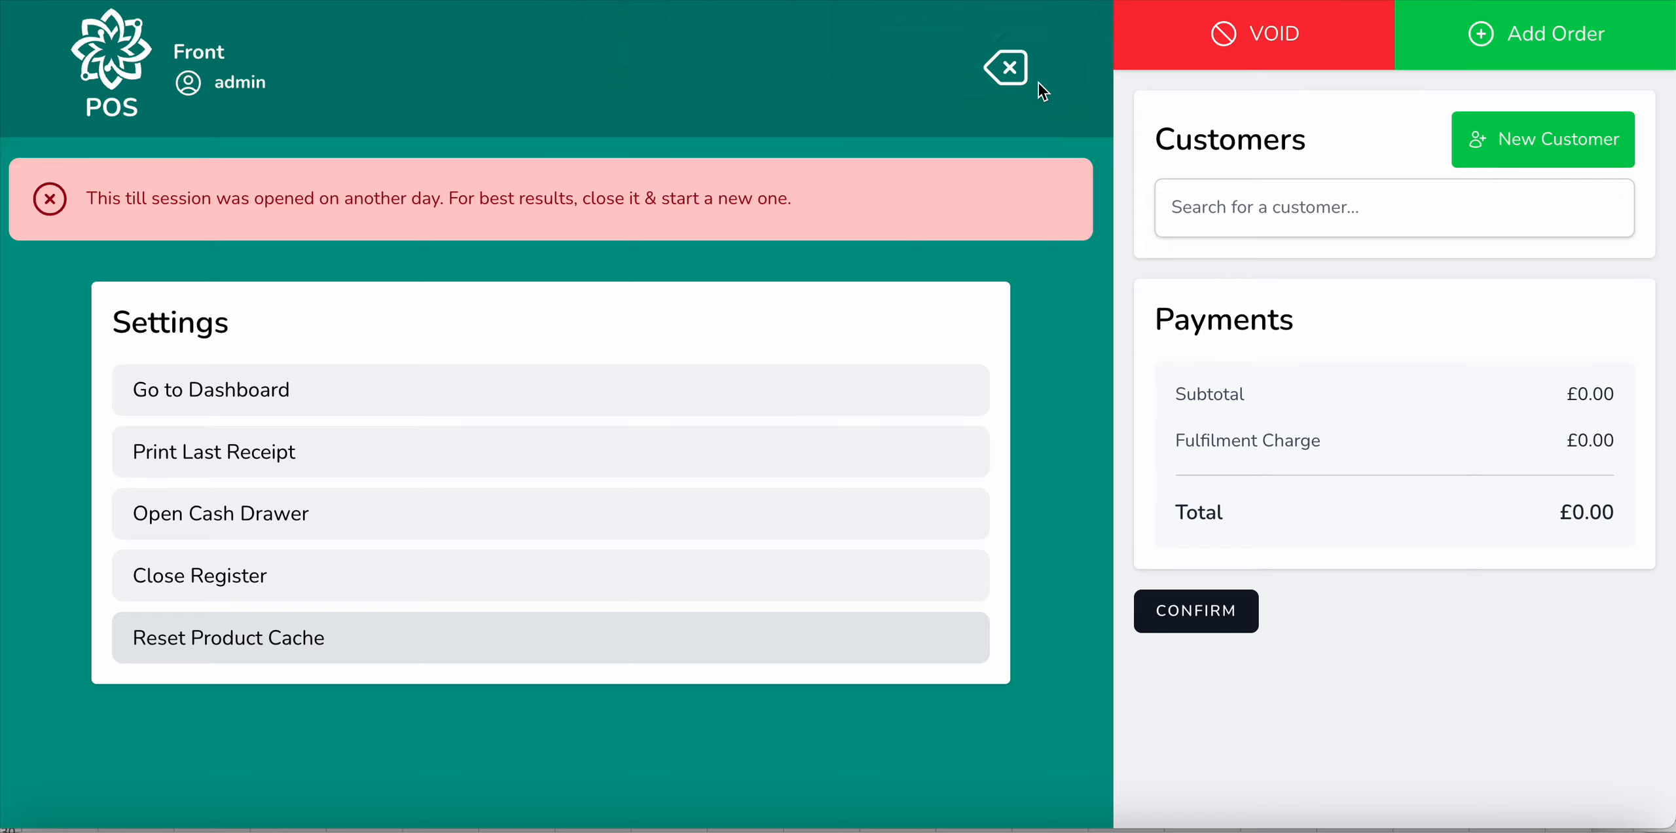
click(1008, 66)
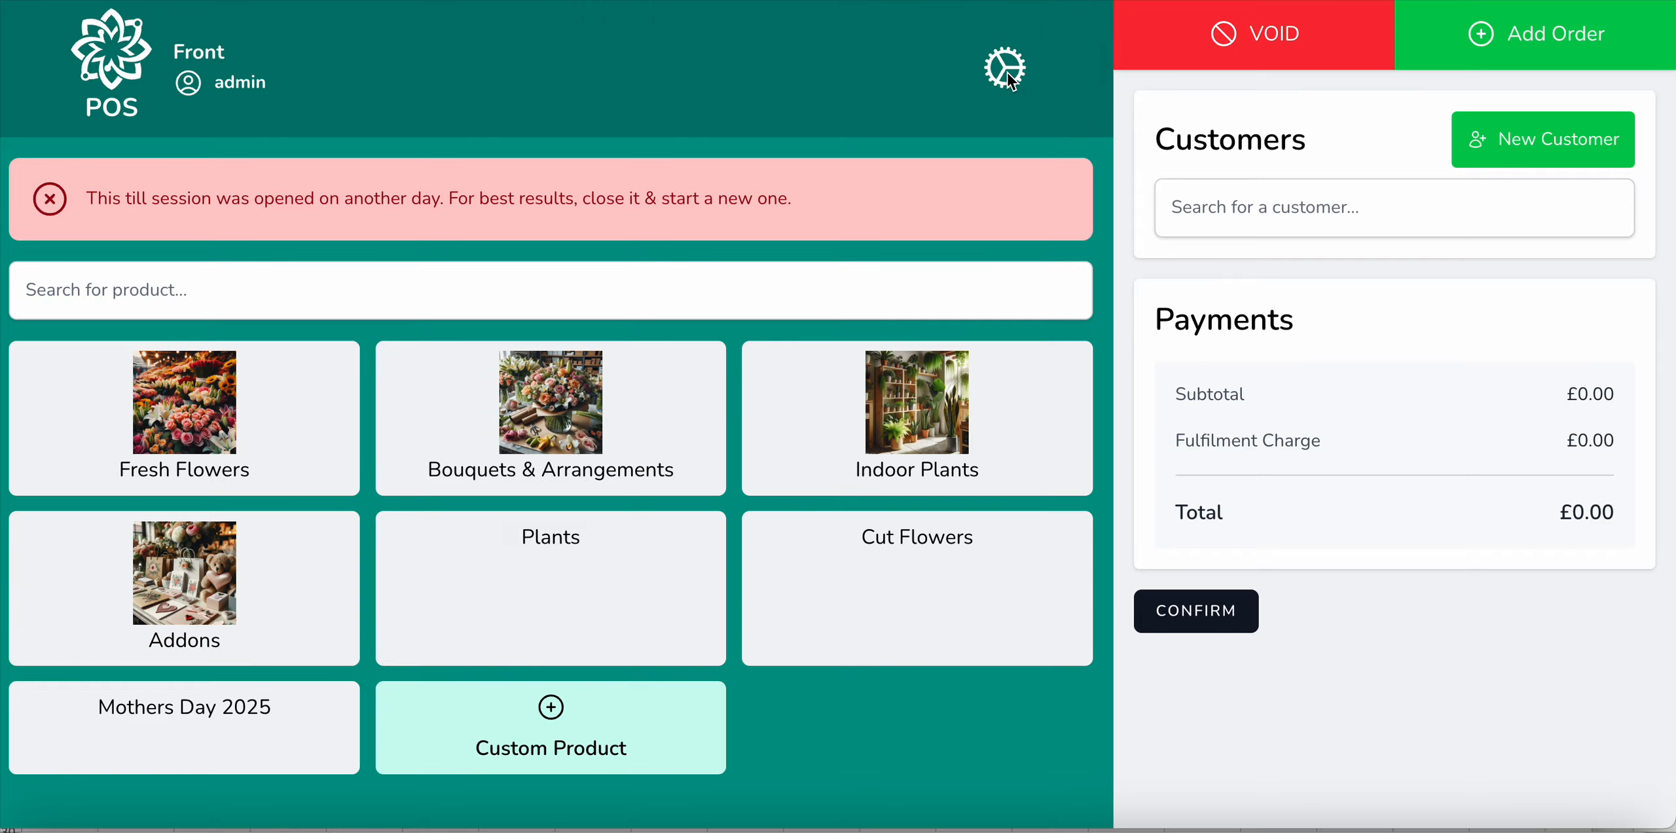
Look through the bouquets in the till's Mothers Day 2025 category and return to the category overview
click(220, 724)
scroll(546, 546, down, 10)
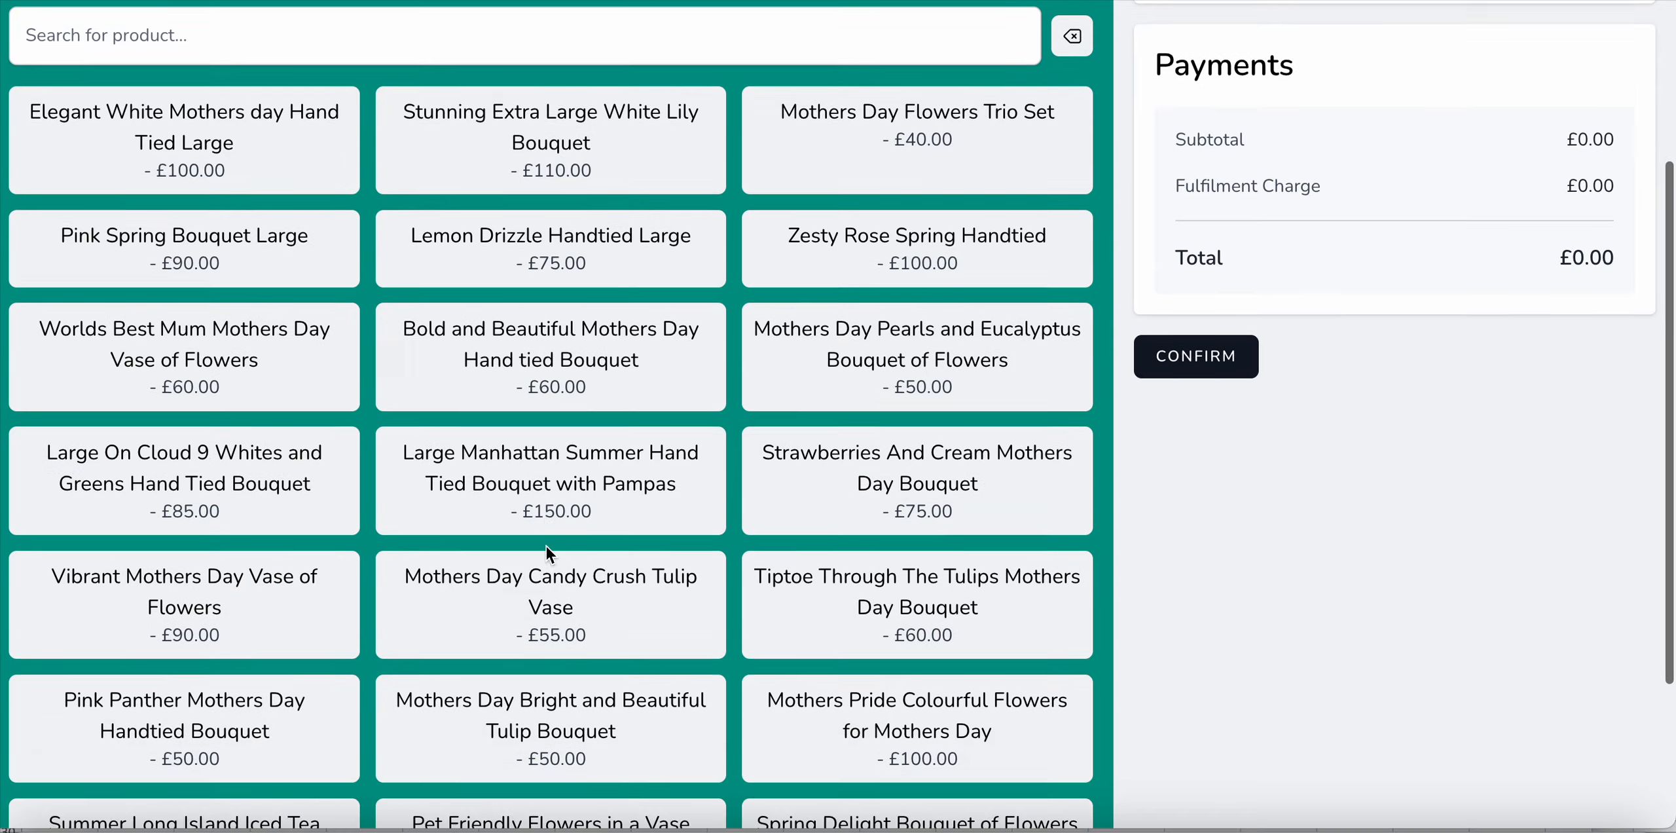
scroll(548, 555, up, 10)
scroll(548, 555, down, 1)
click(1072, 290)
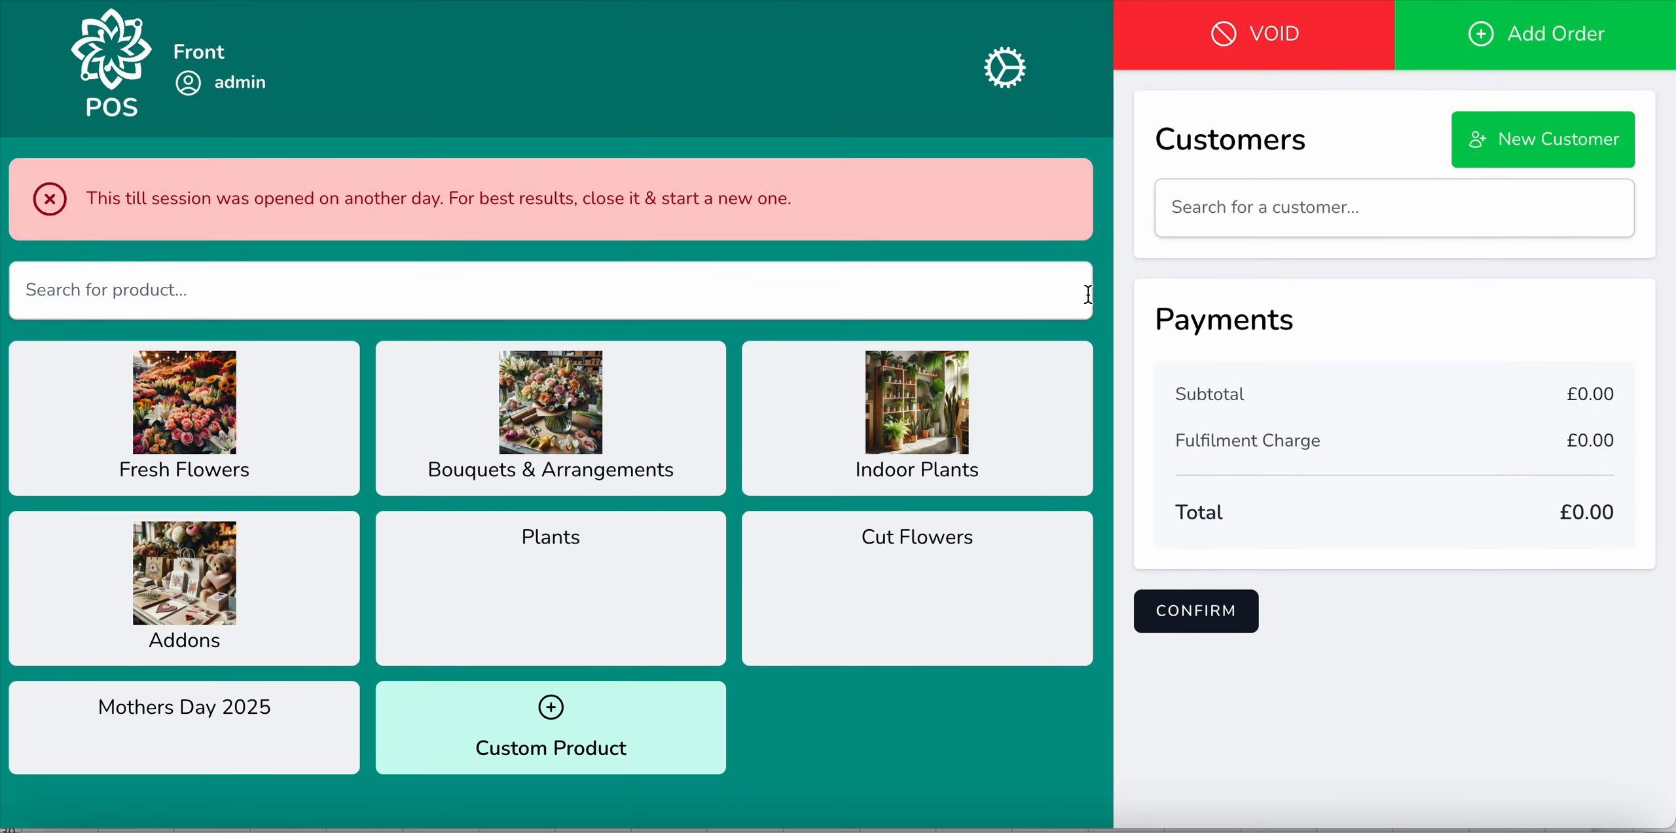
Search the till's products for "stunn" and clear the search
click(421, 288)
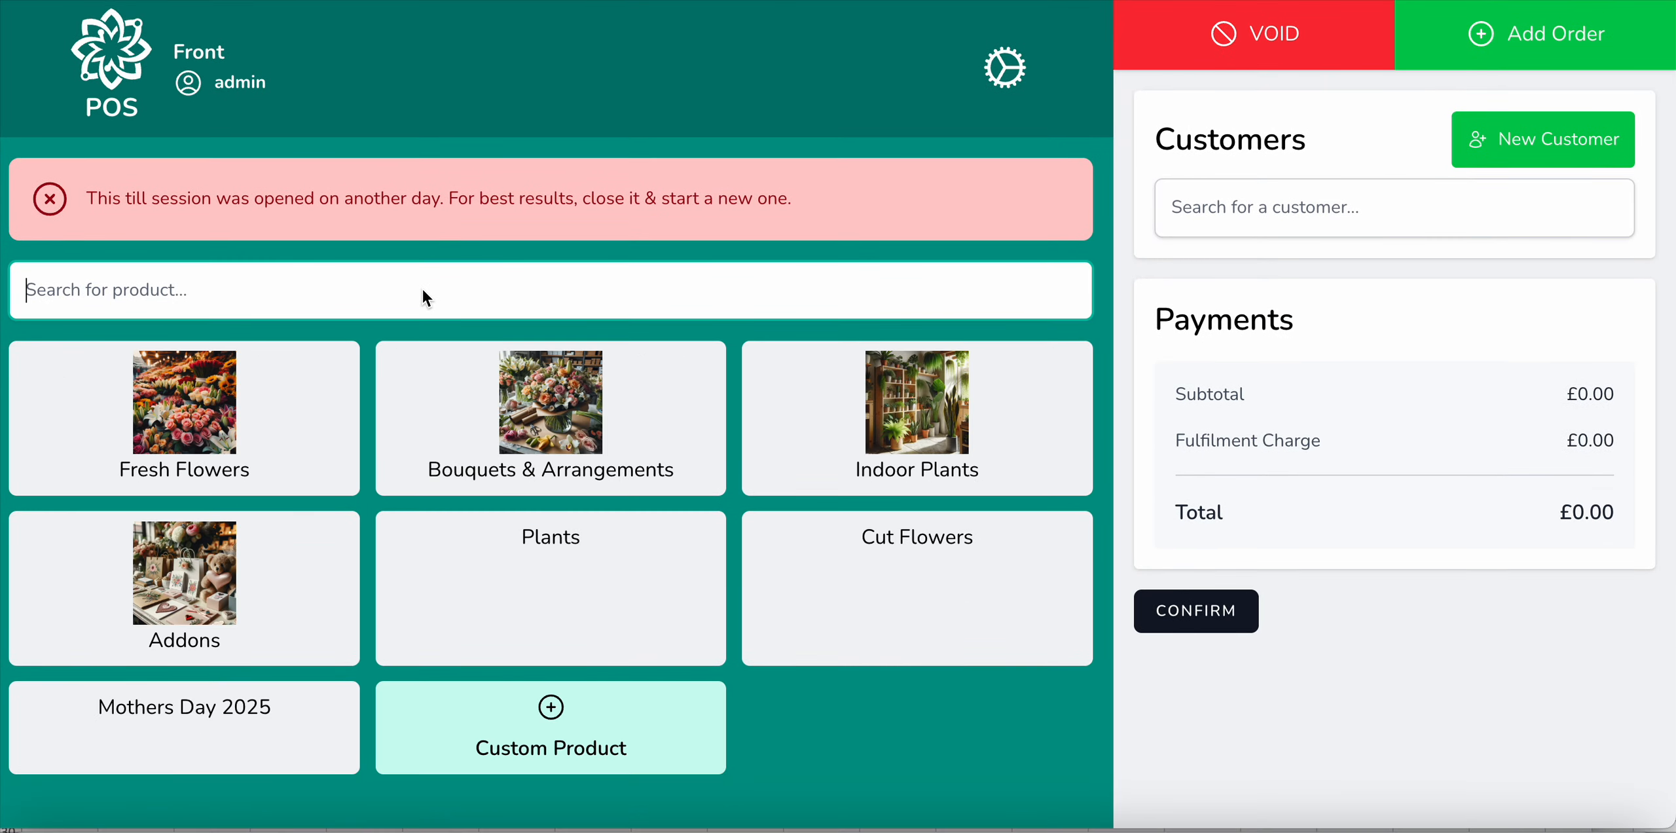
text(stunn)
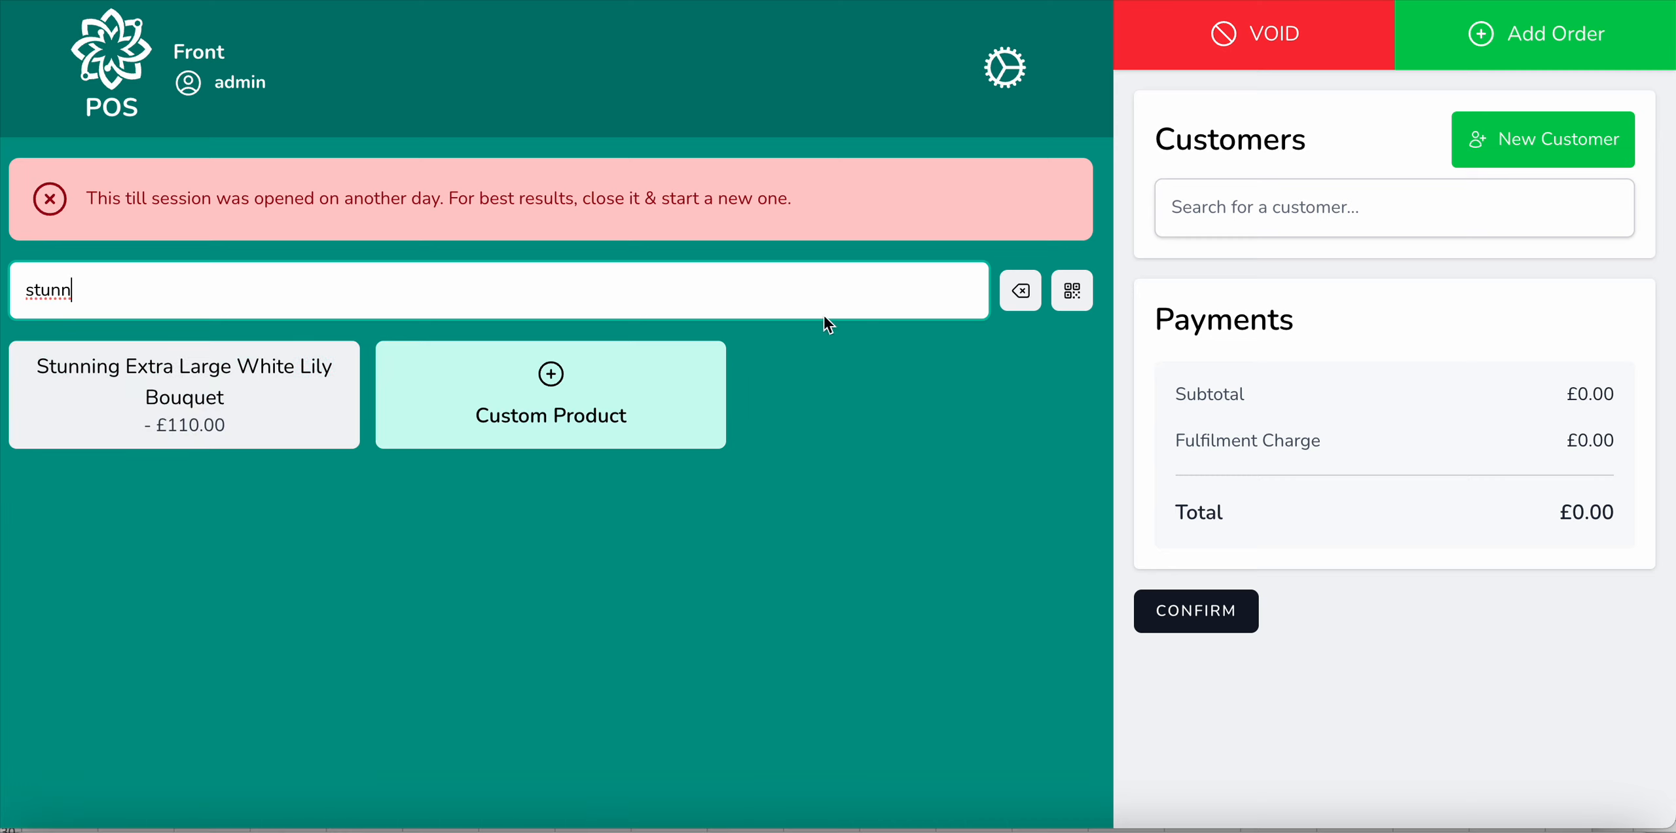
click(1020, 291)
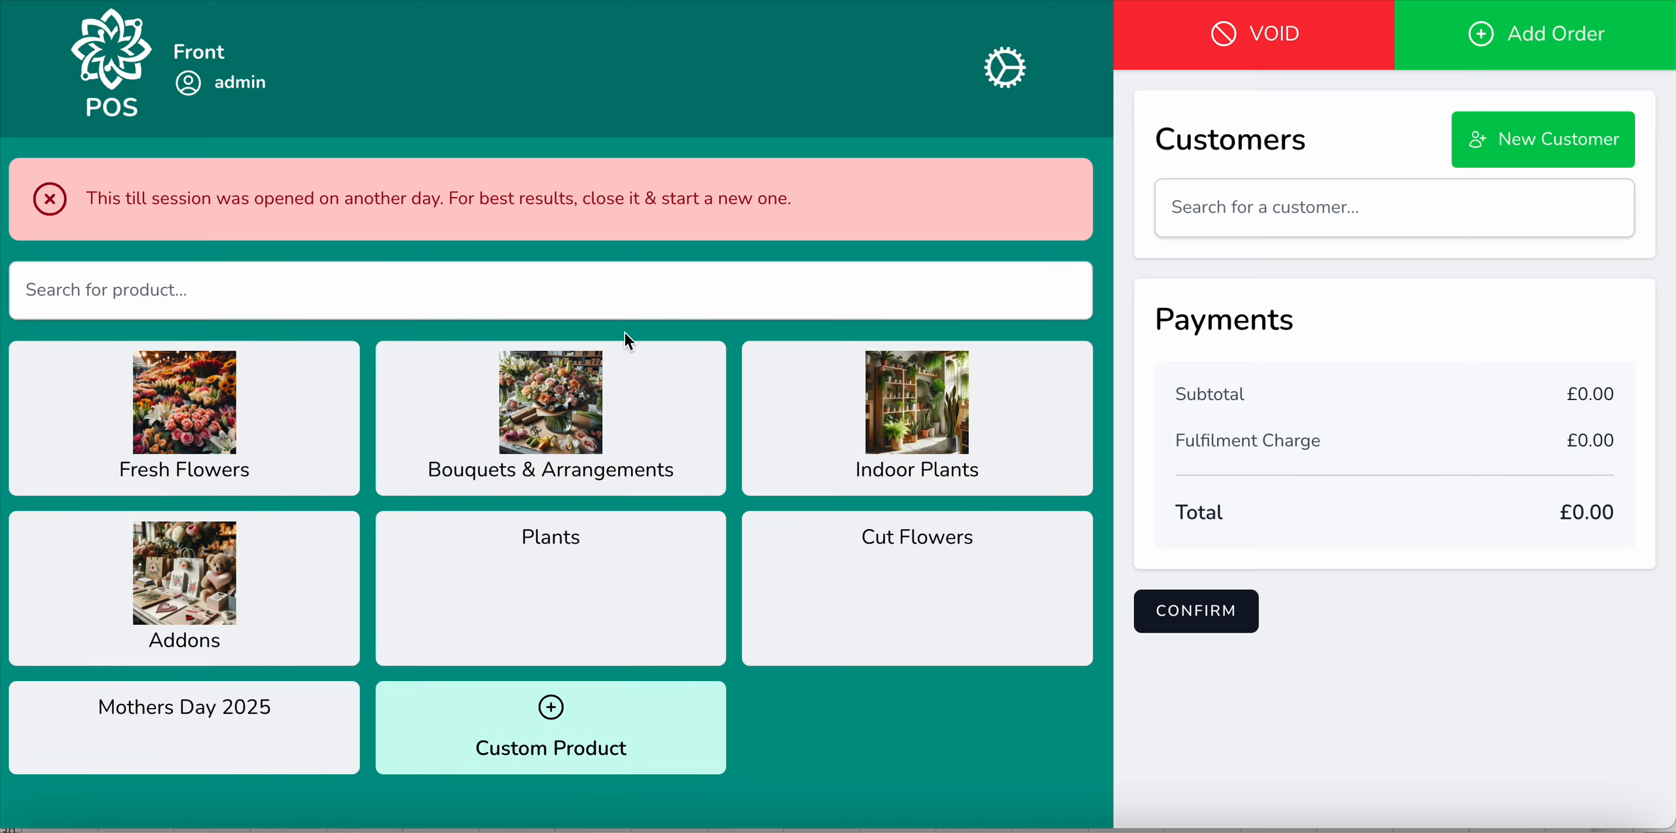